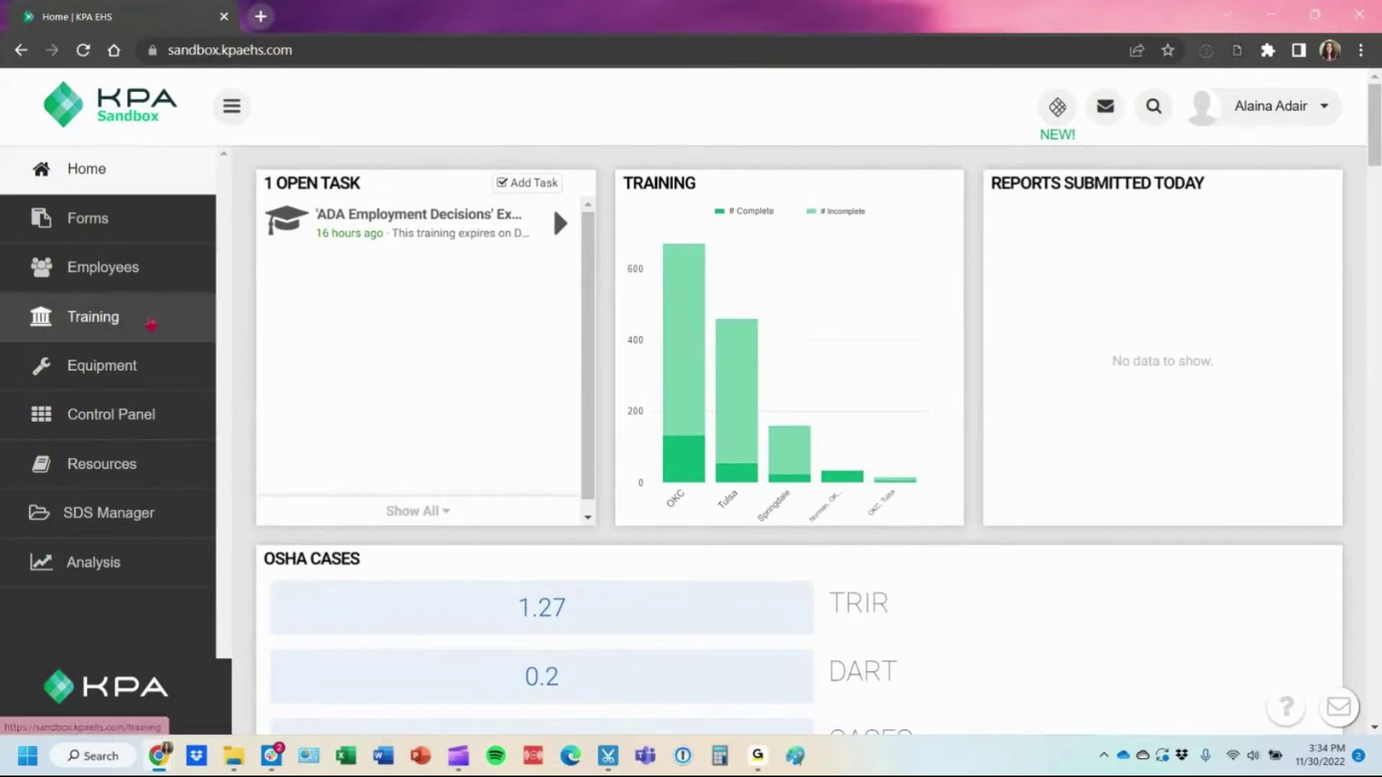
Open the Training section and its full list of training types
{"action": "left_click", "coordinate": [150, 324]}
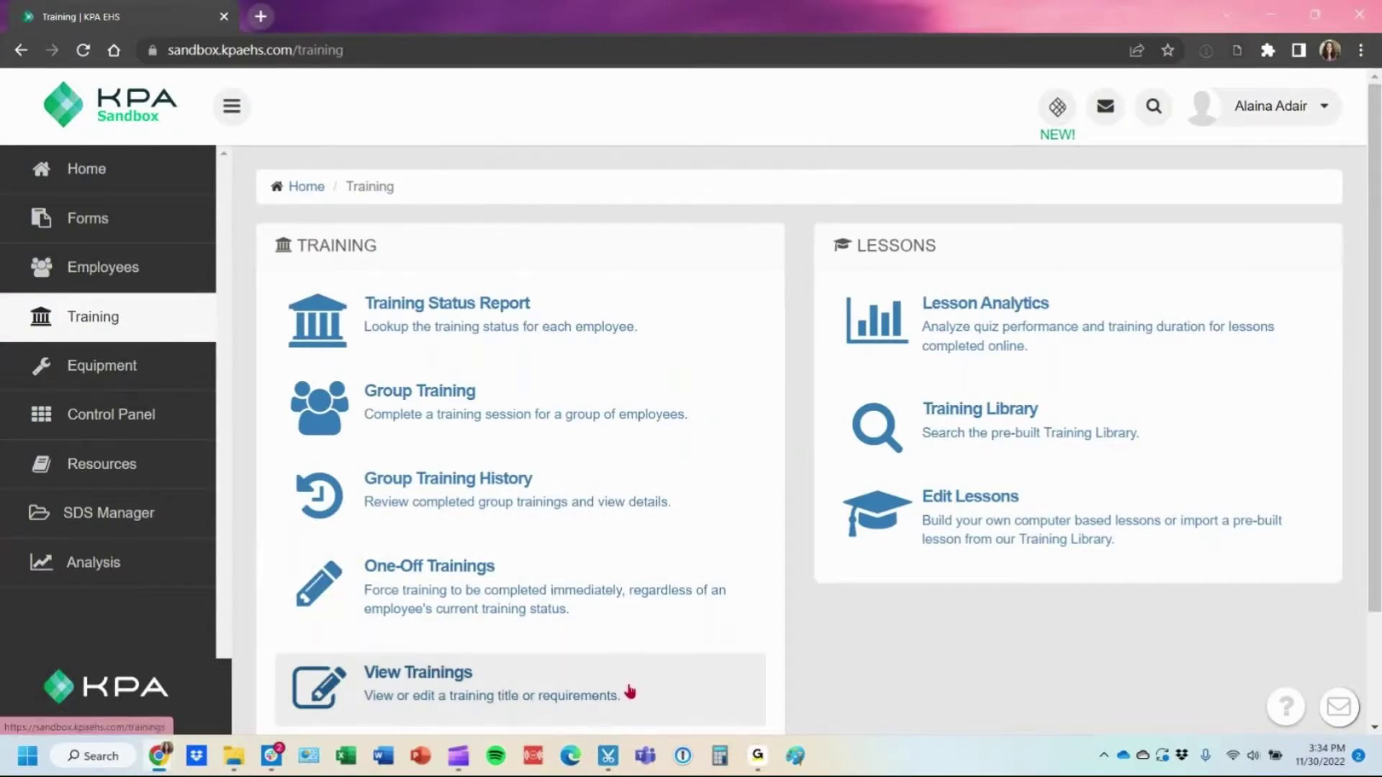
{"action": "scroll", "coordinate": [638, 672], "scroll_direction": "down", "scroll_amount": 1}
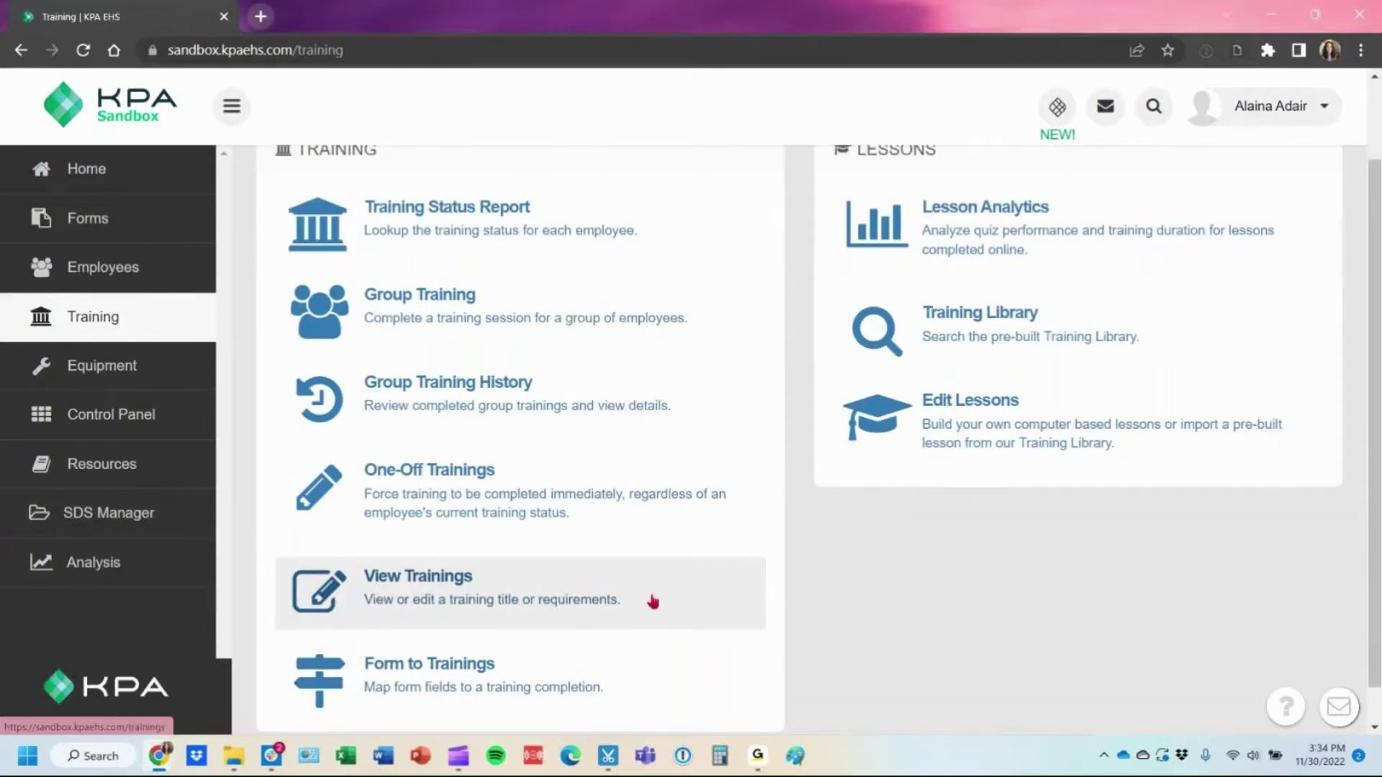
{"action": "left_click", "coordinate": [652, 601]}
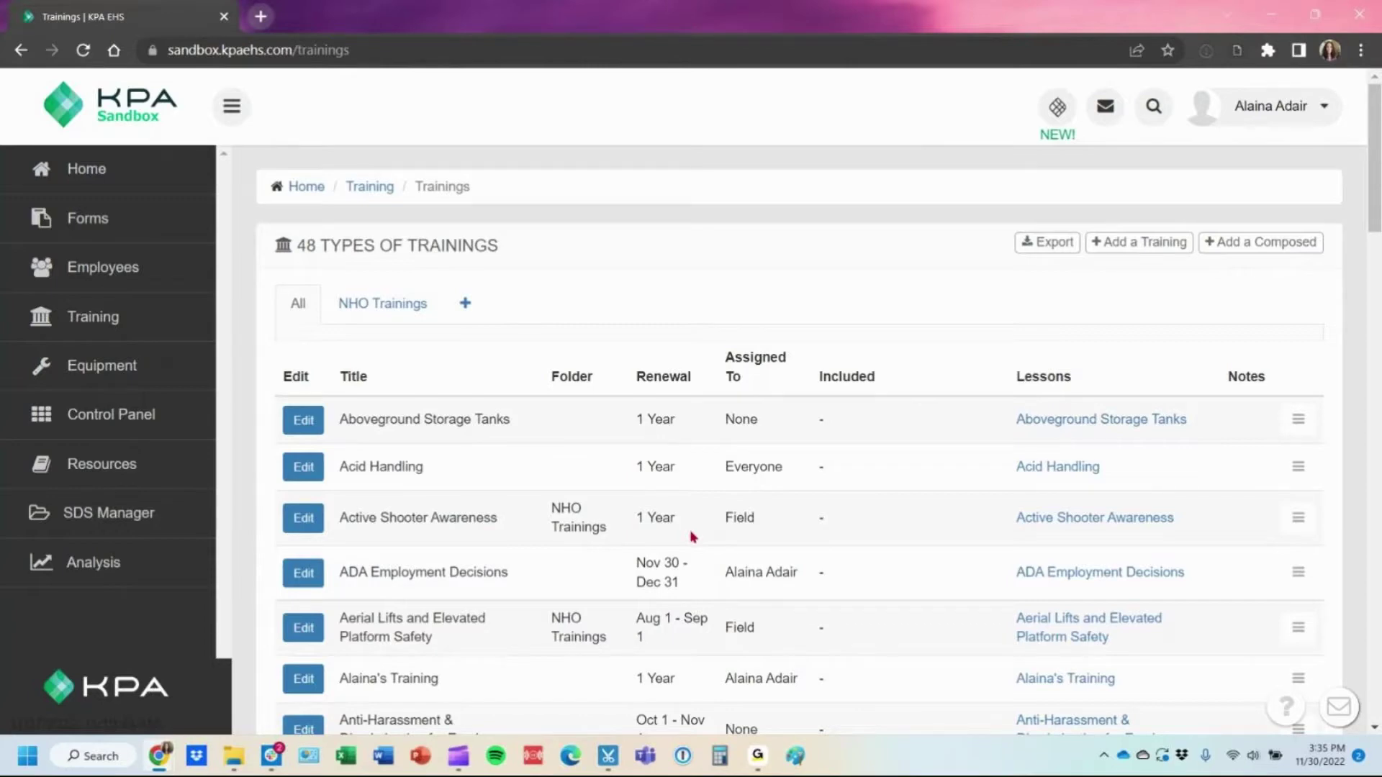
Review assignments: Aboveground Storage Tanks to None, Acid Handling to Everyone, Active Shooter Awareness to Field
{"action": "double_click", "coordinate": [735, 417]}
{"action": "double_click", "coordinate": [737, 468]}
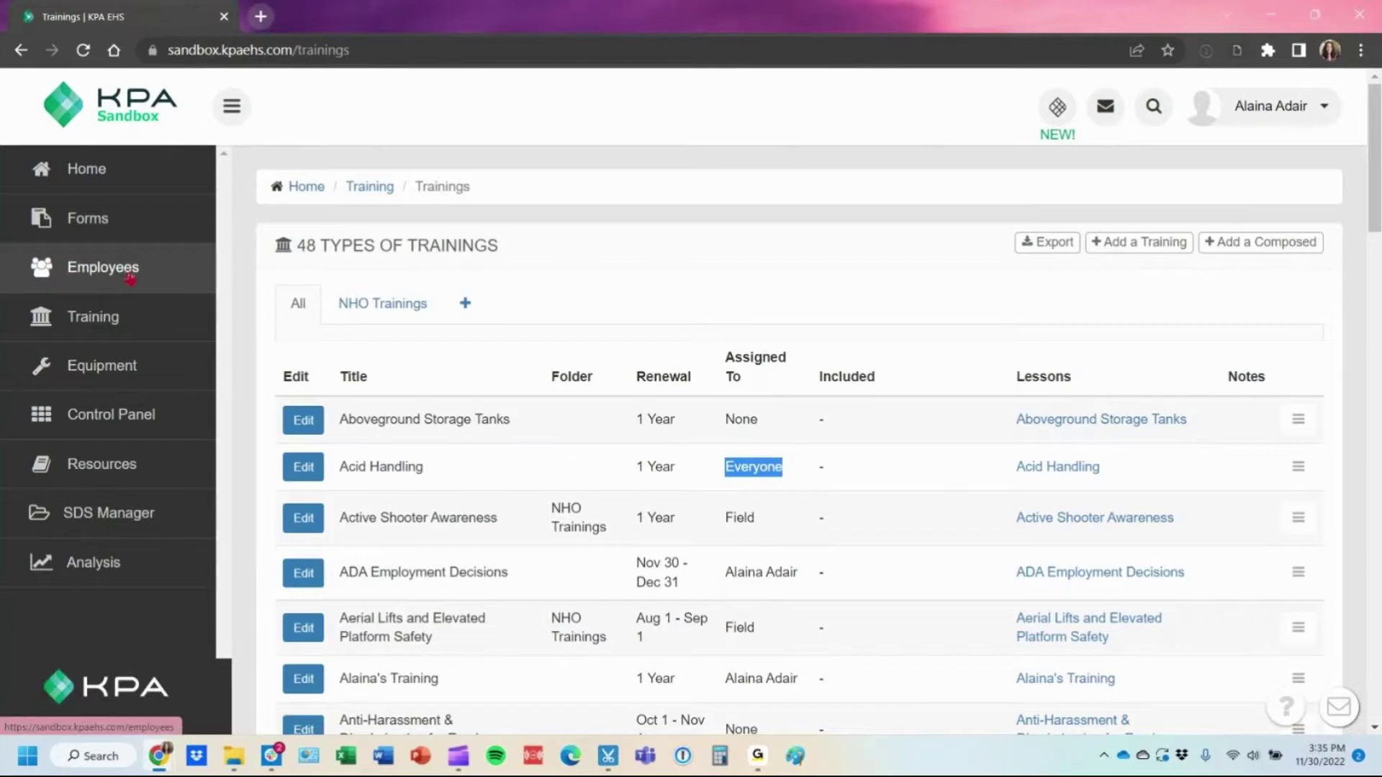
{"action": "double_click", "coordinate": [750, 518]}
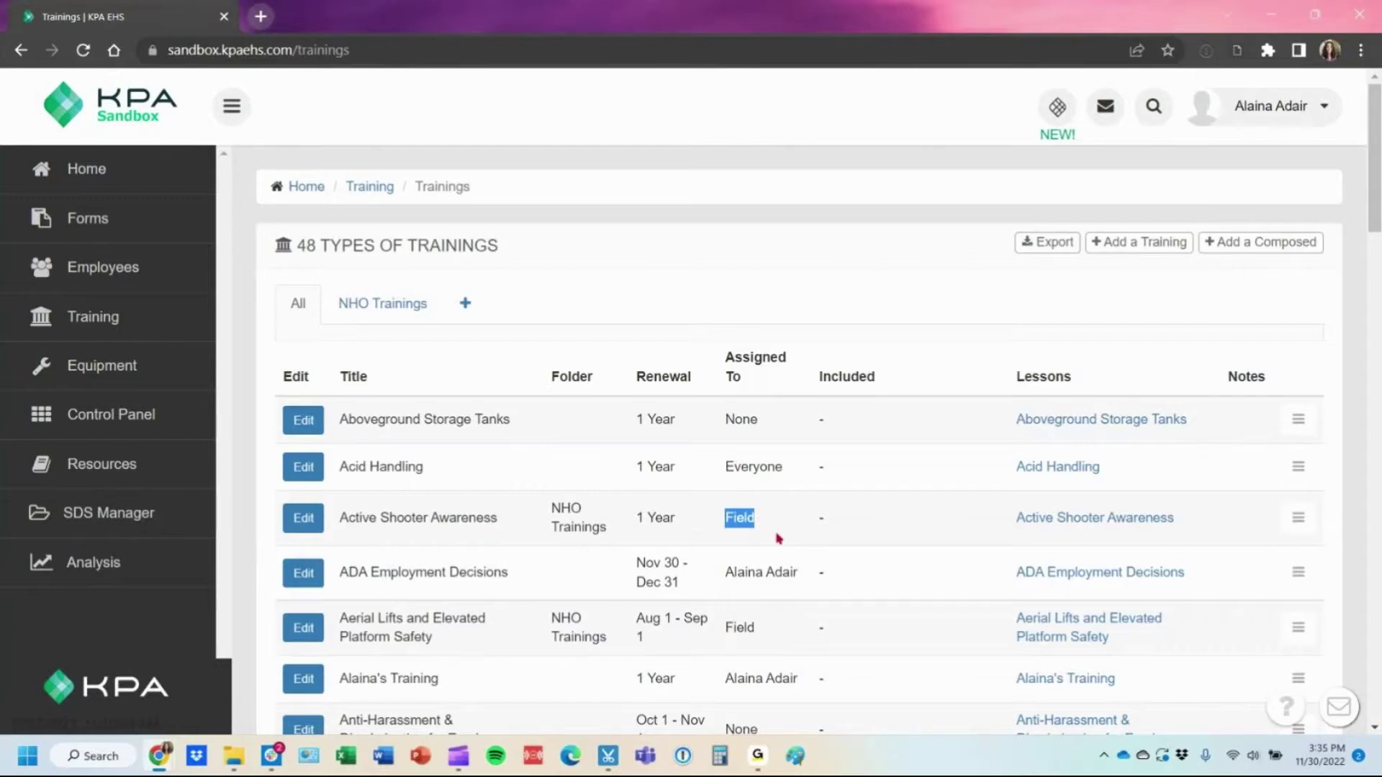
{"action": "left_click", "coordinate": [778, 539]}
Open the Aboveground Storage Tanks training for editing, leaving highlight on profile at No
{"action": "left_click", "coordinate": [304, 423]}
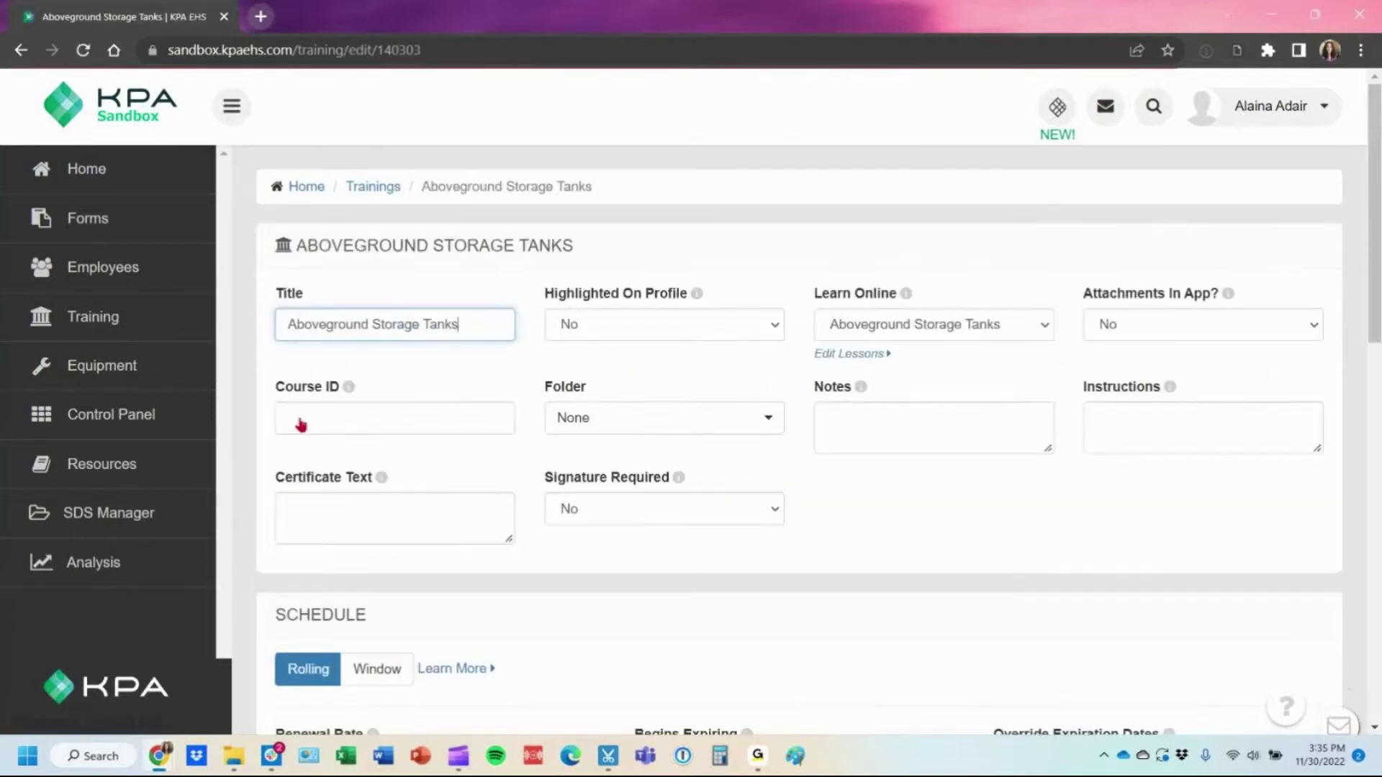
{"action": "left_click_drag", "start_coordinate": [490, 325], "coordinate": [352, 326]}
{"action": "left_click_drag", "start_coordinate": [264, 338], "coordinate": [251, 348]}
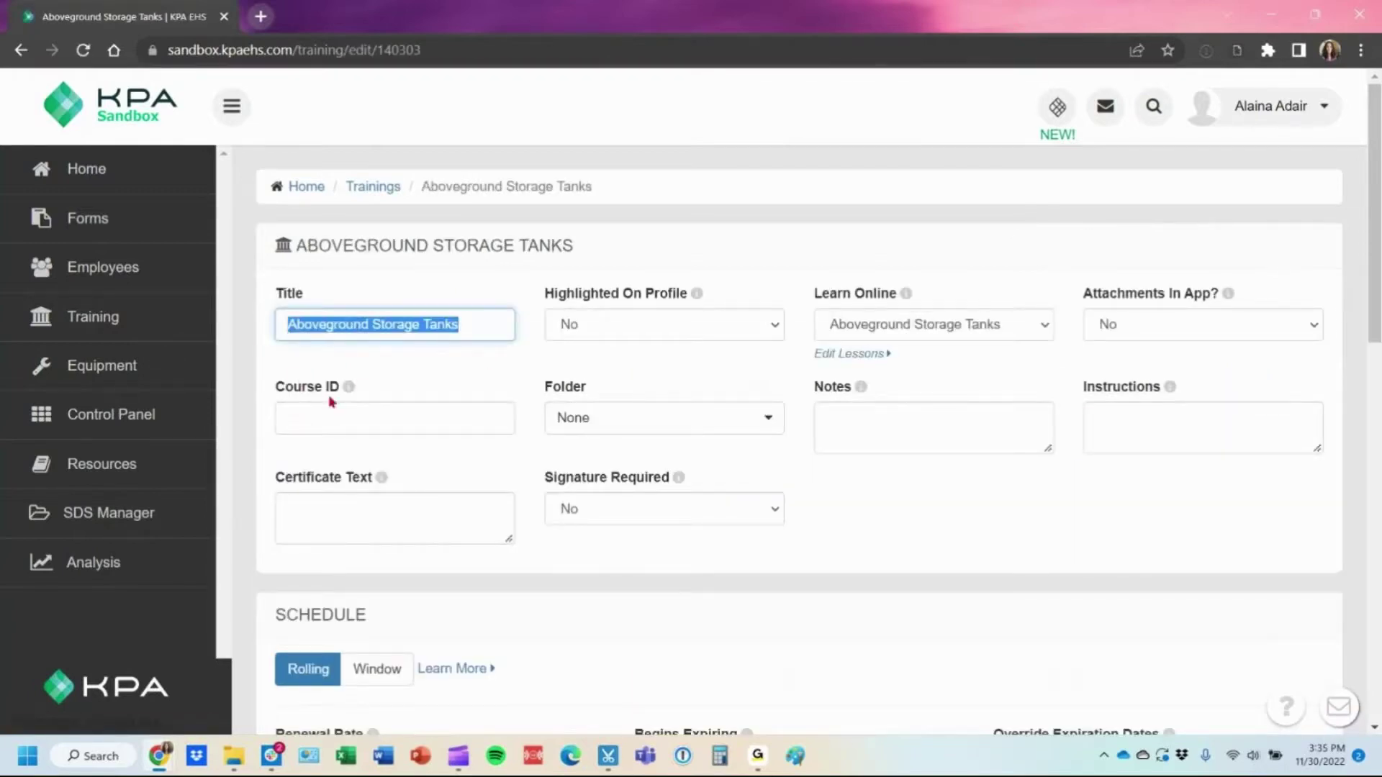
{"action": "left_click", "coordinate": [473, 319]}
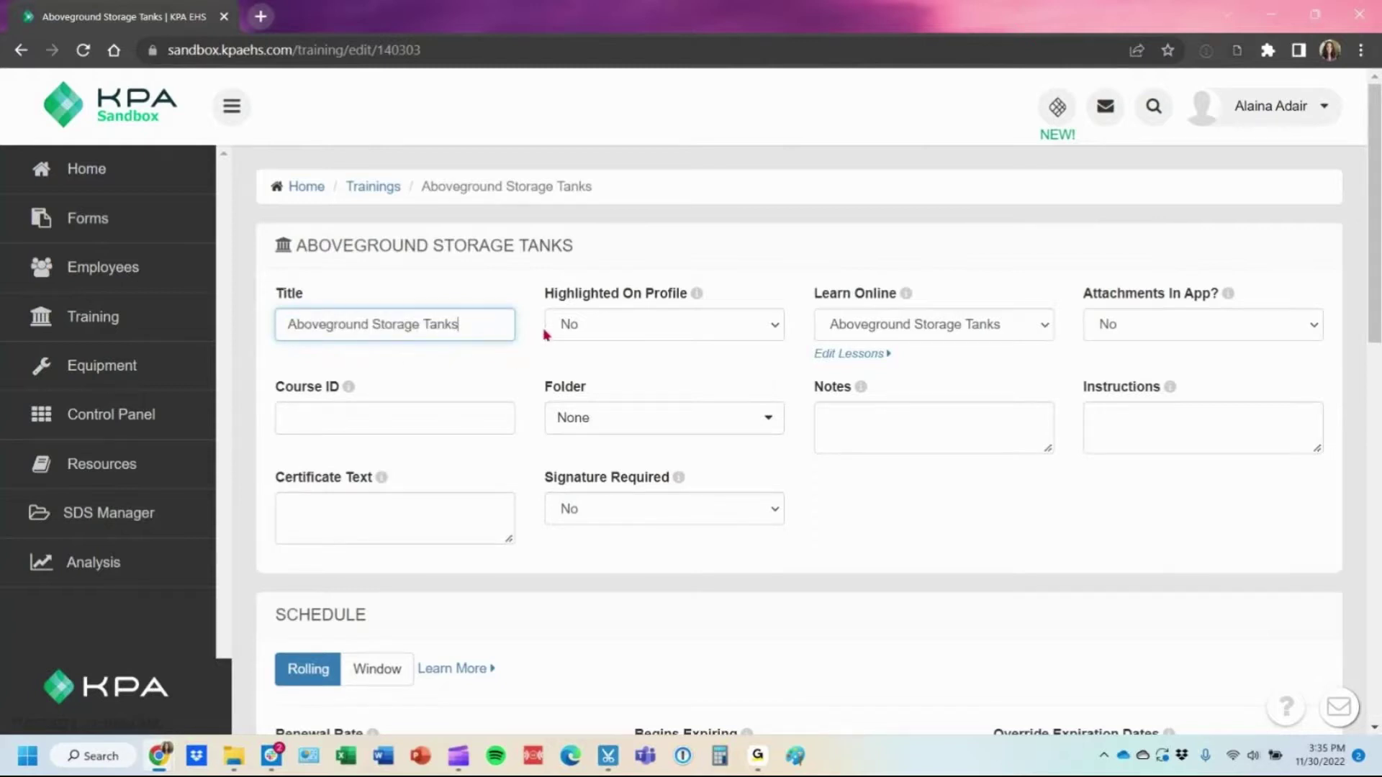
{"action": "left_click", "coordinate": [575, 329]}
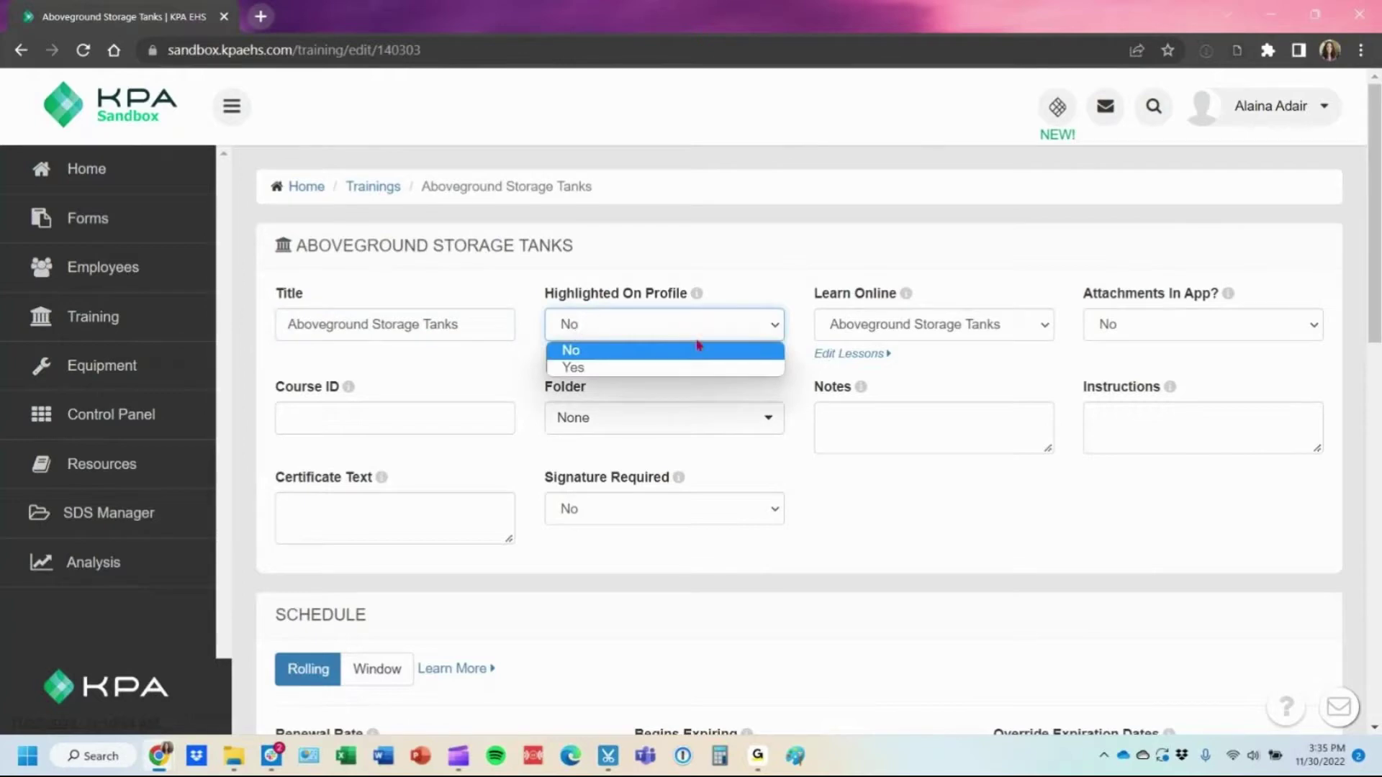
{"action": "left_click", "coordinate": [748, 298]}
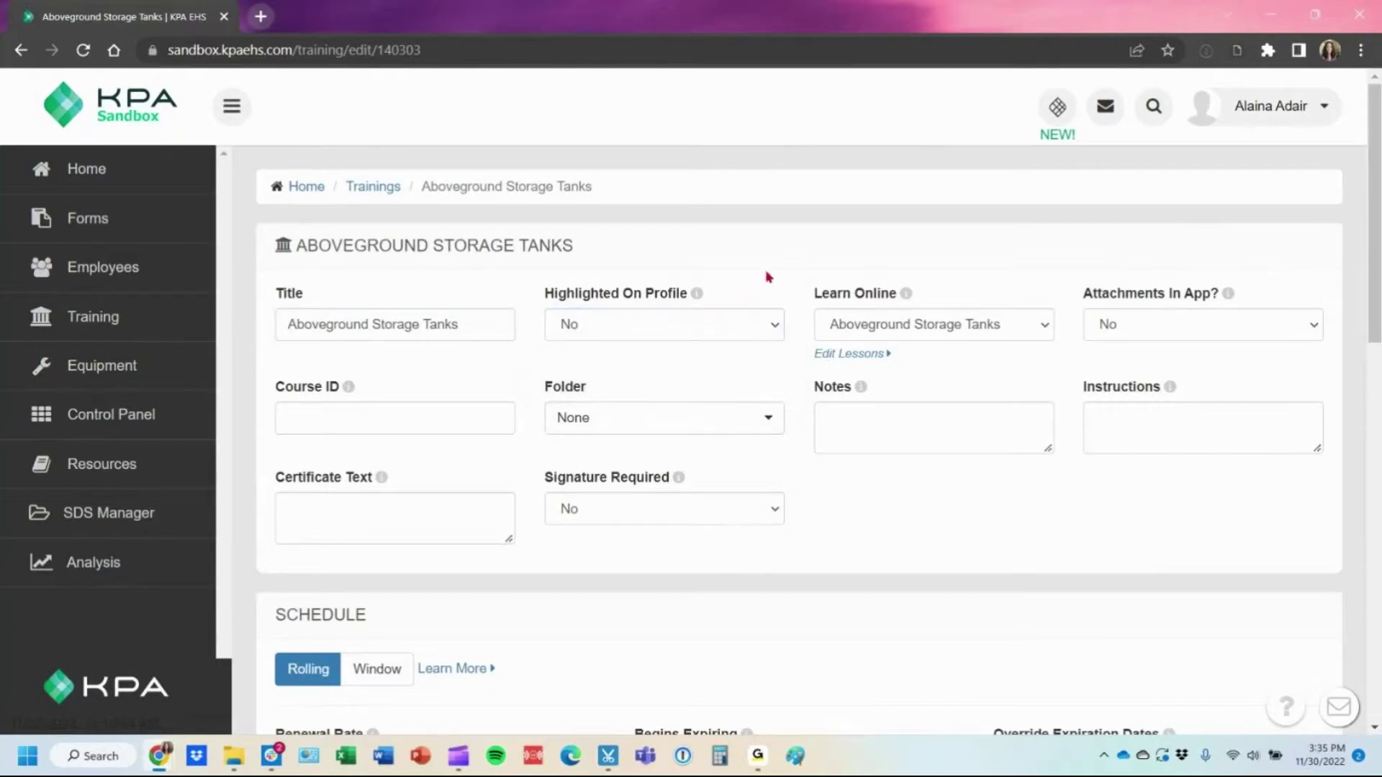
Open your My Profile page in a new browser tab
{"action": "left_click", "coordinate": [1250, 127]}
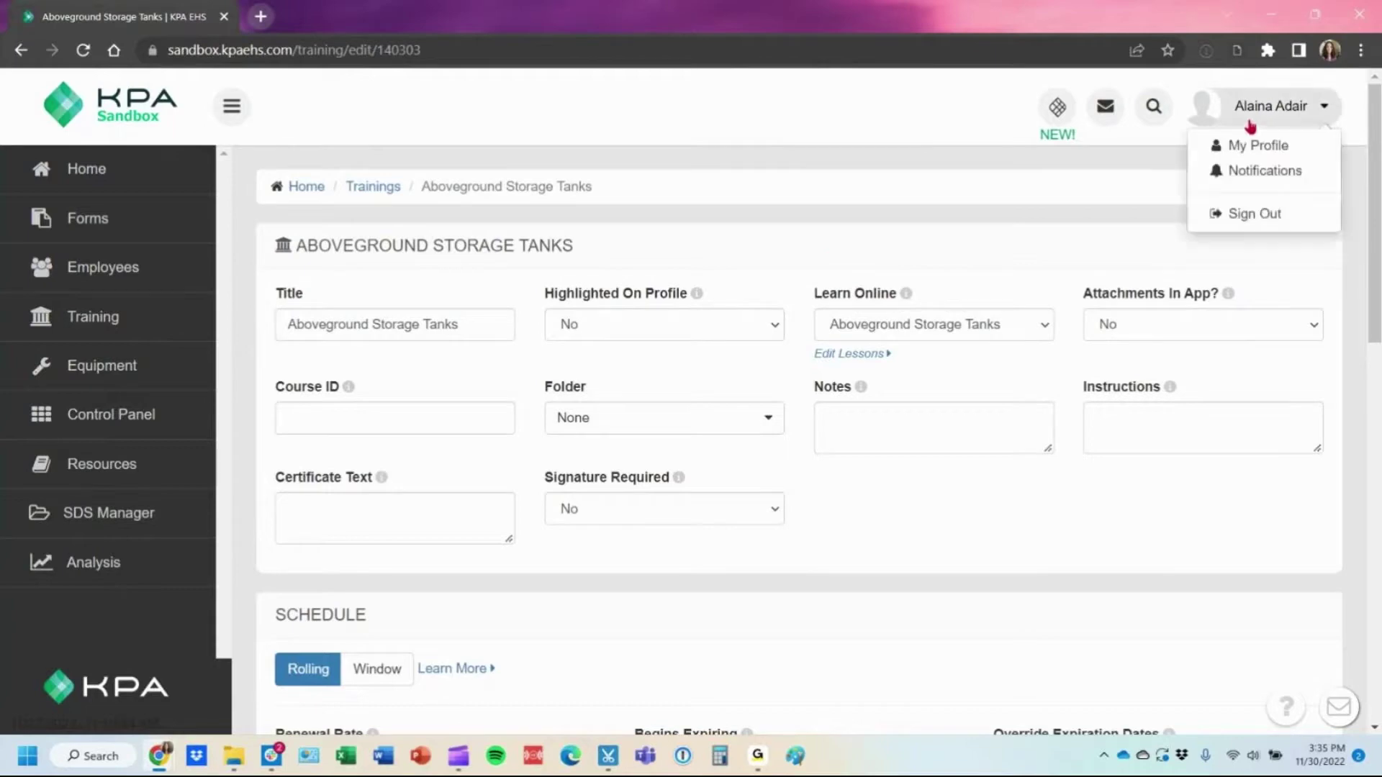
{"action": "right_click", "coordinate": [1250, 146]}
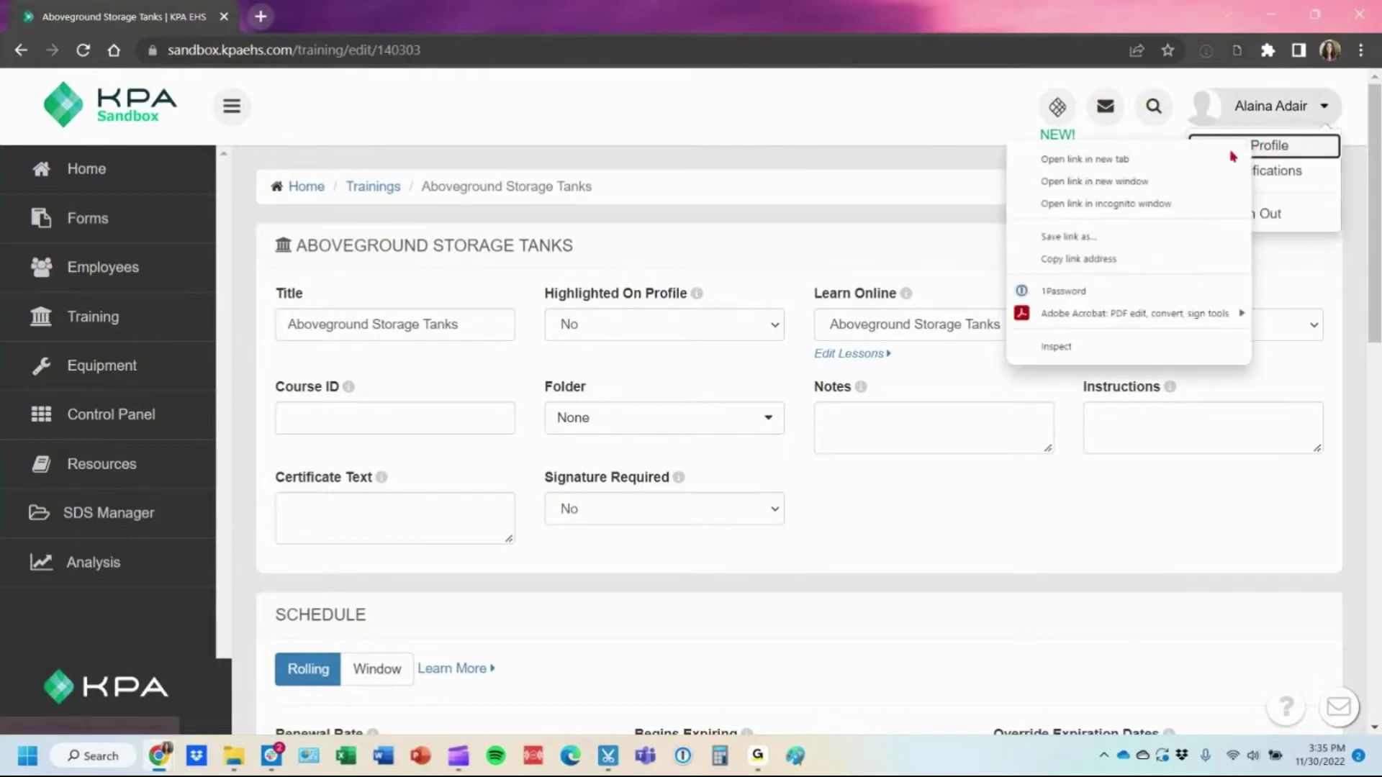
{"action": "left_click", "coordinate": [1222, 161]}
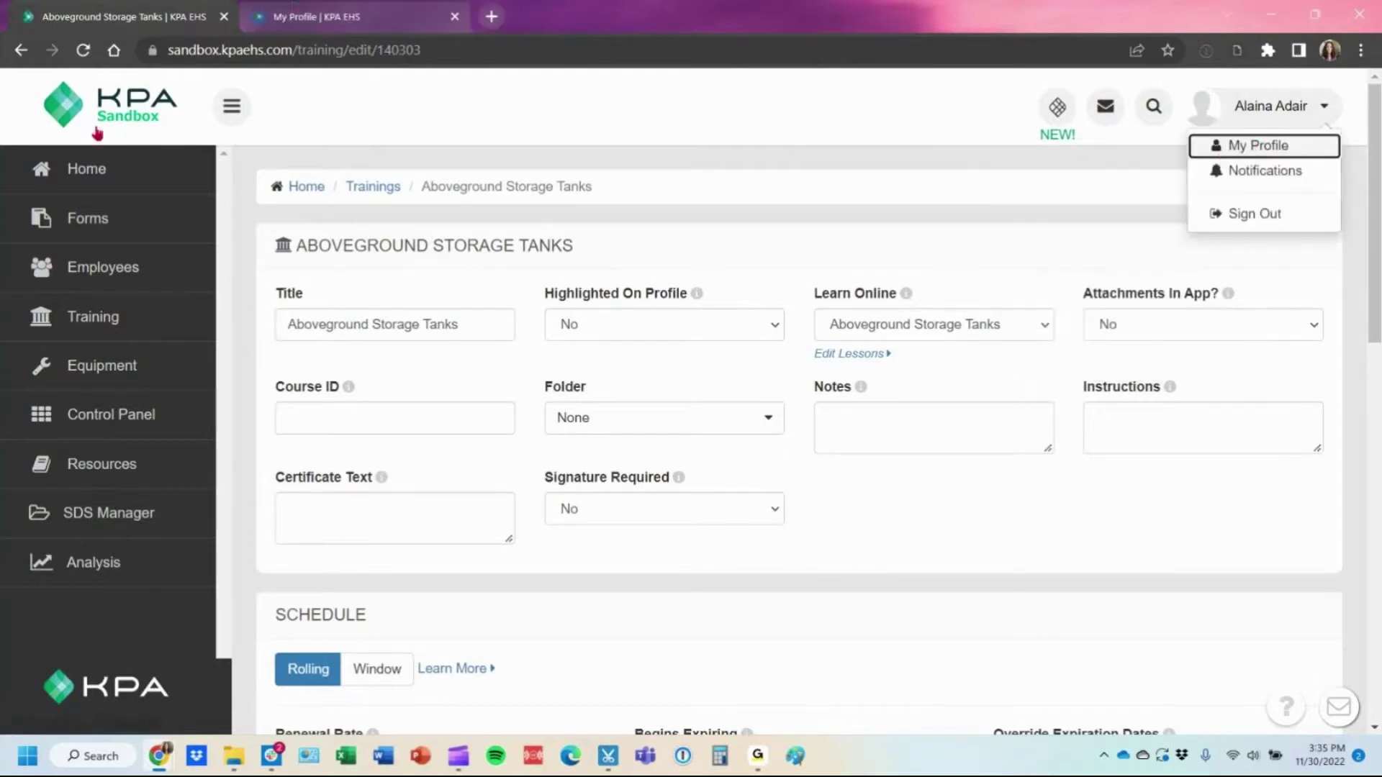
{"action": "left_click", "coordinate": [395, 20]}
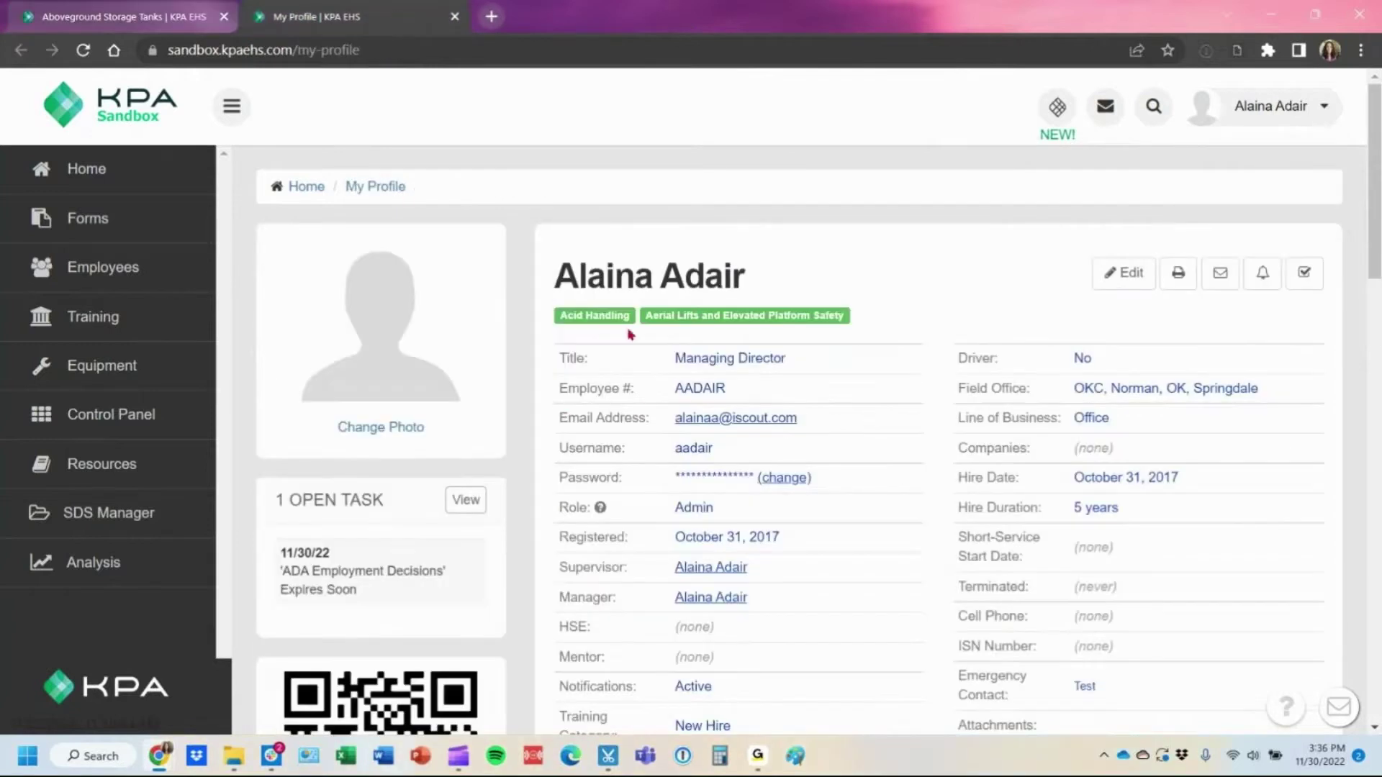
{"action": "mouse_move", "coordinate": [598, 320]}
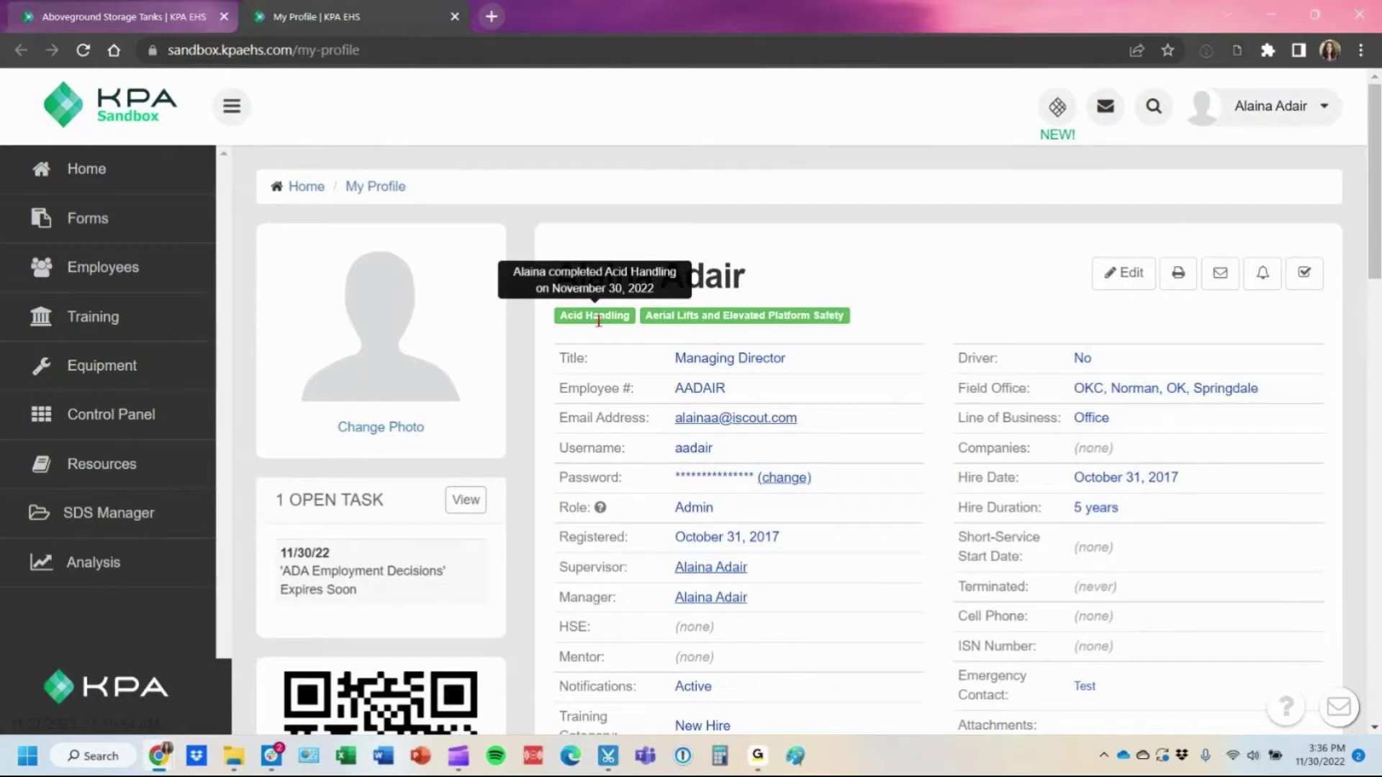
{"action": "mouse_move", "coordinate": [818, 318]}
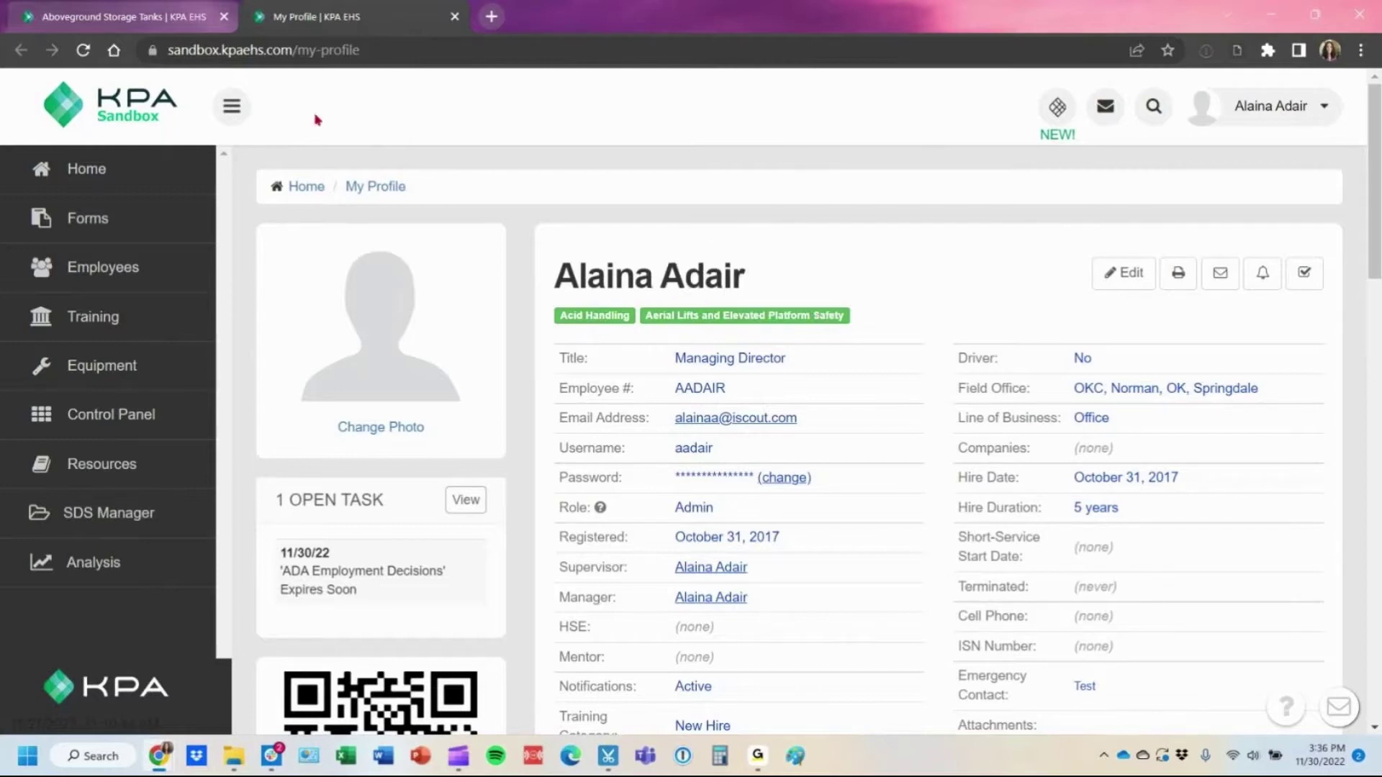
{"action": "key", "text": "ctrl+shift+Tab"}
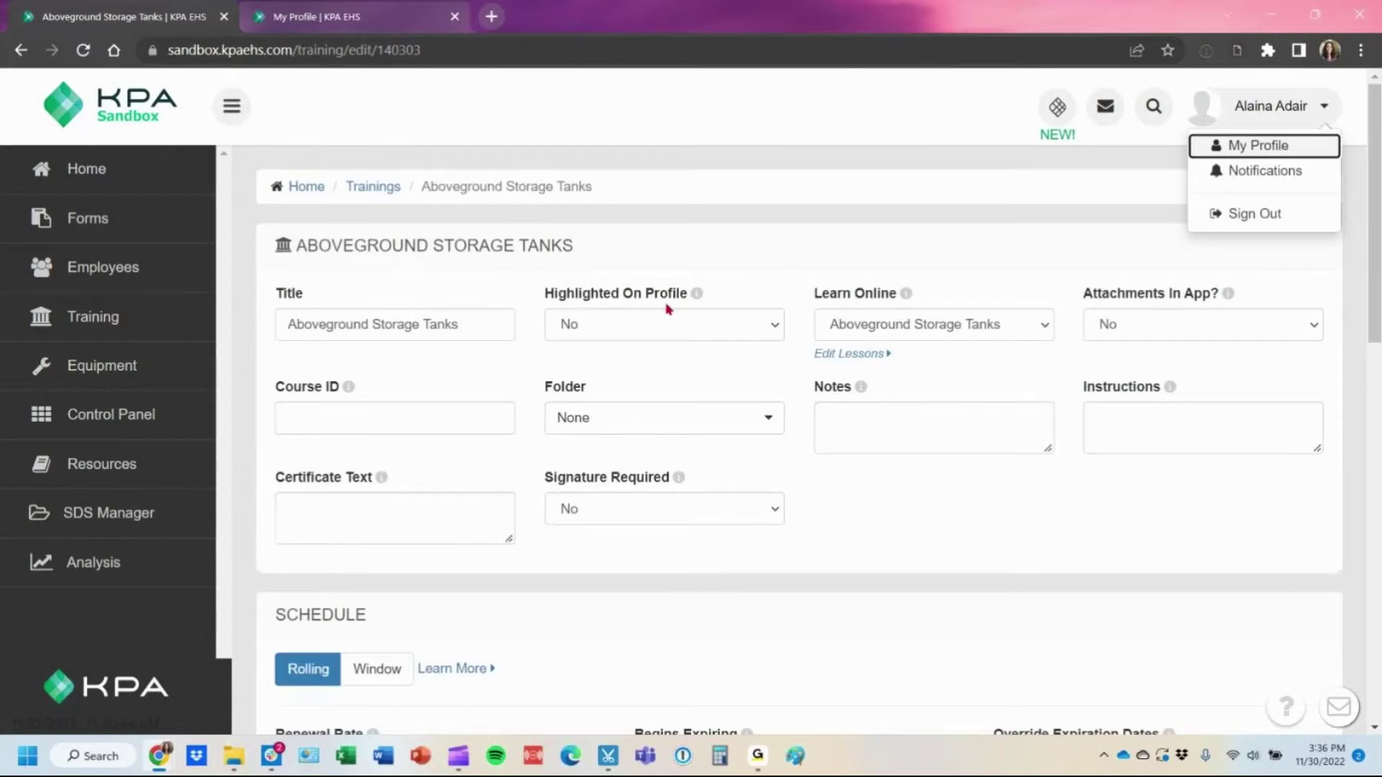
Keep Aboveground Storage Tanks as the Learn Online lesson and review the Attachments In App choices
{"action": "left_click", "coordinate": [960, 324]}
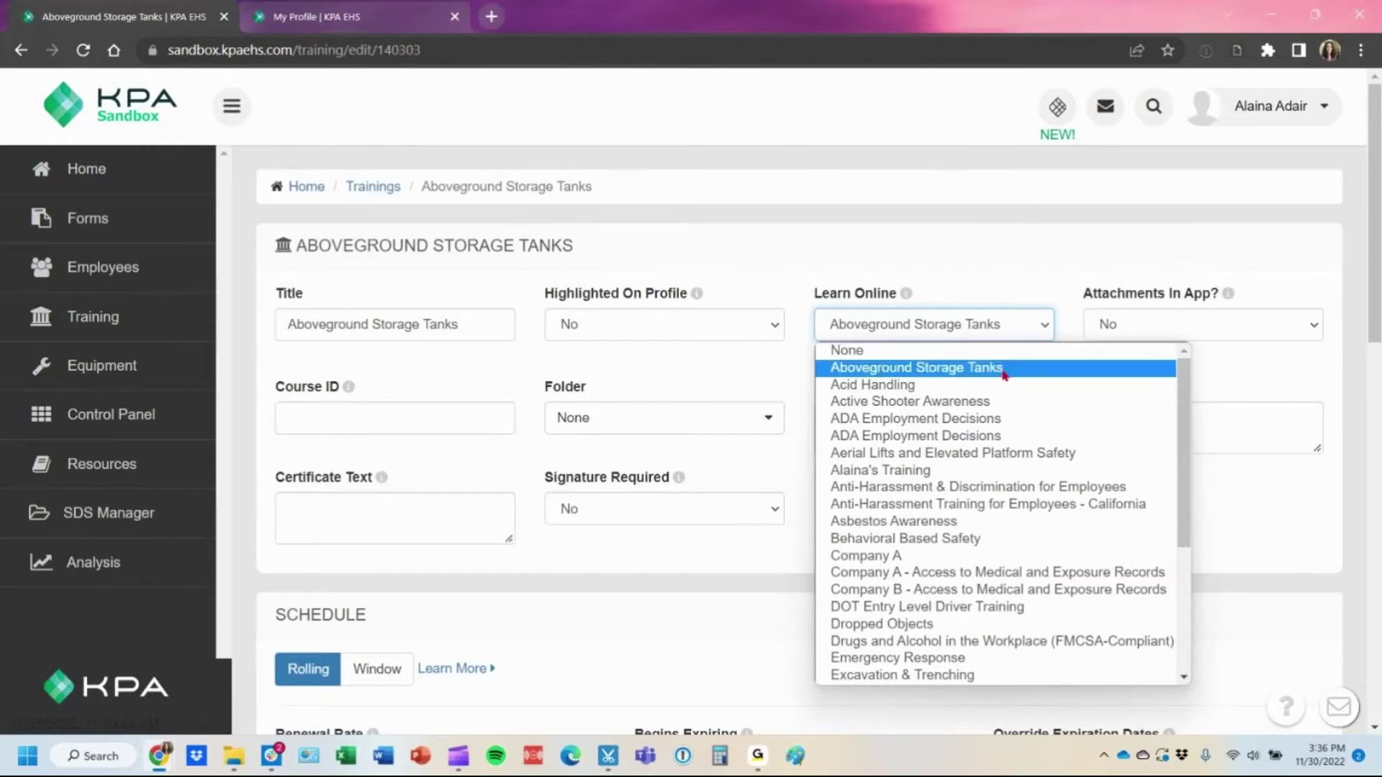
{"action": "left_click", "coordinate": [1019, 284]}
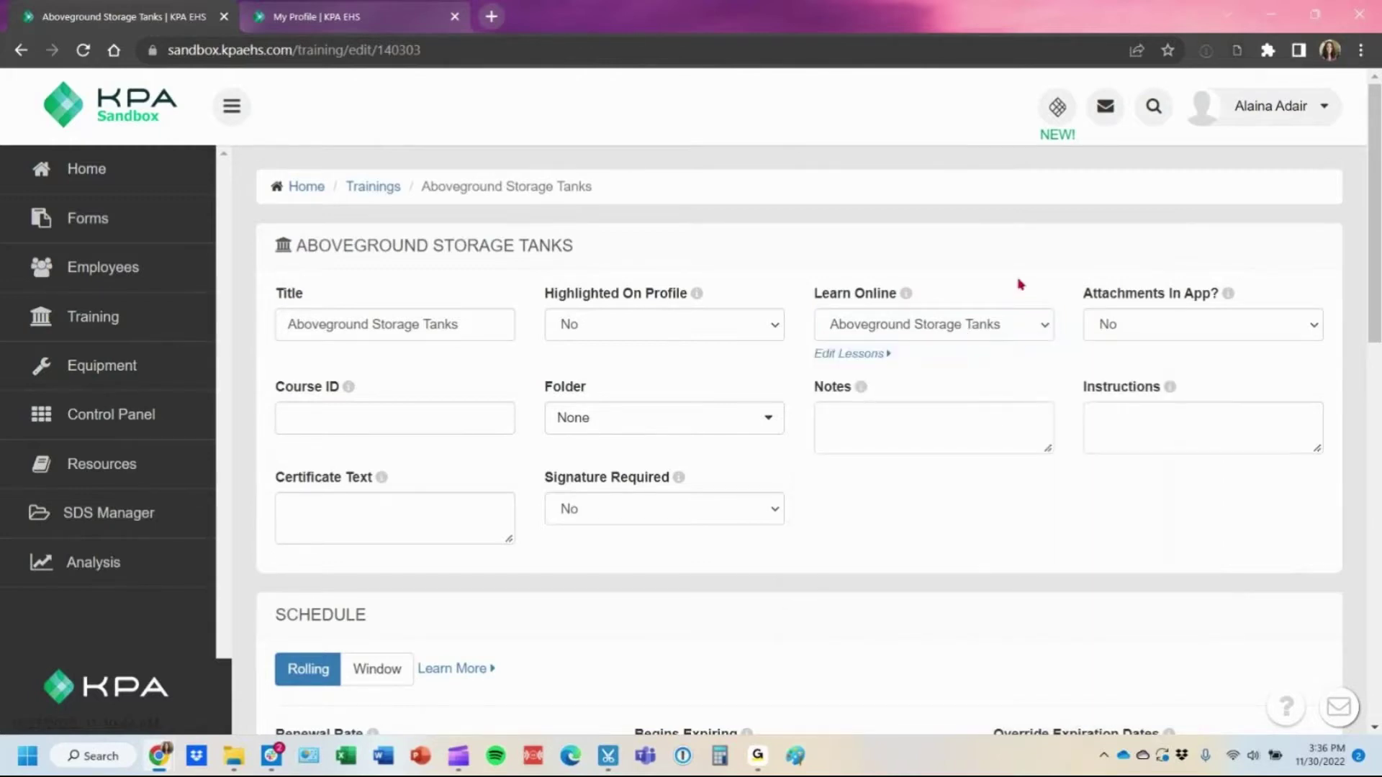
{"action": "left_click", "coordinate": [1114, 330]}
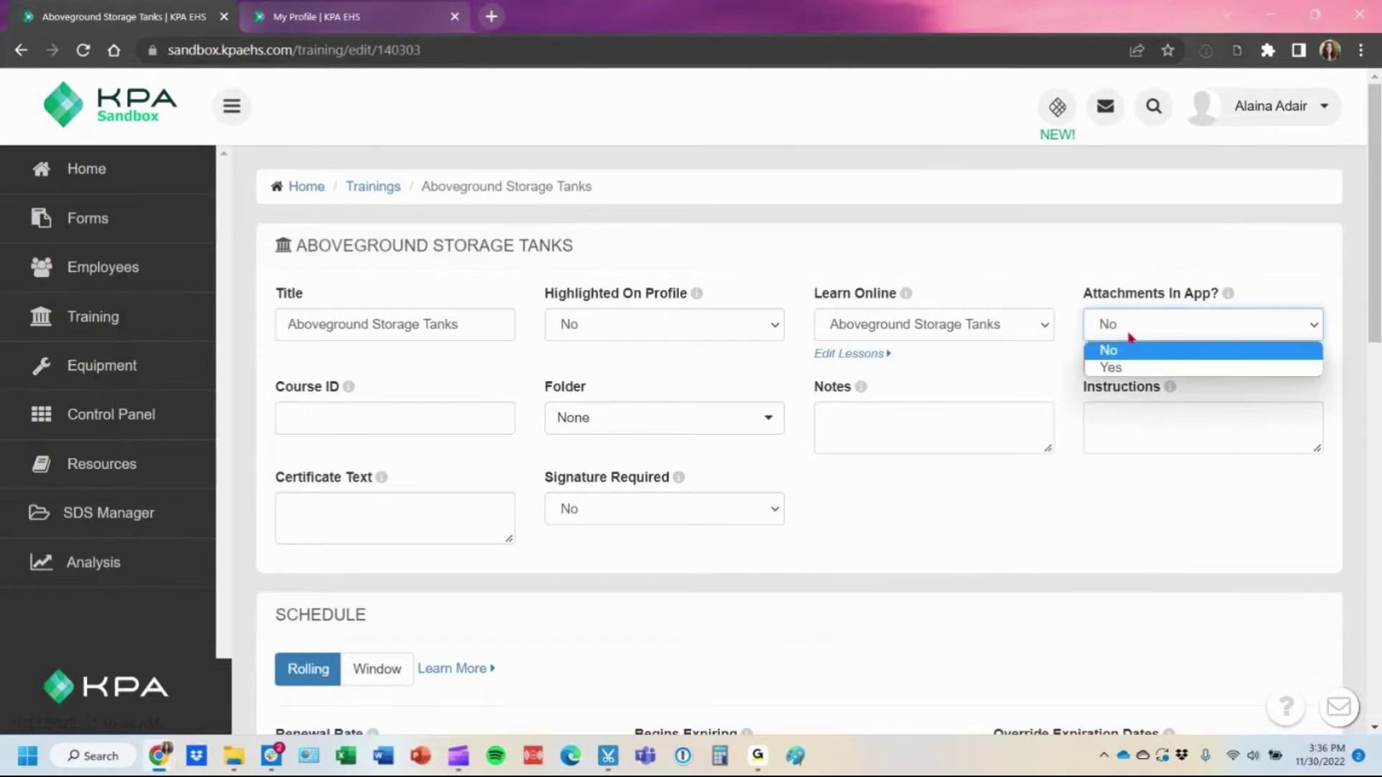
On your profile, show all trainings and open the Acid Handling record from Nov 30, 2022
{"action": "key", "text": "ctrl+Tab"}
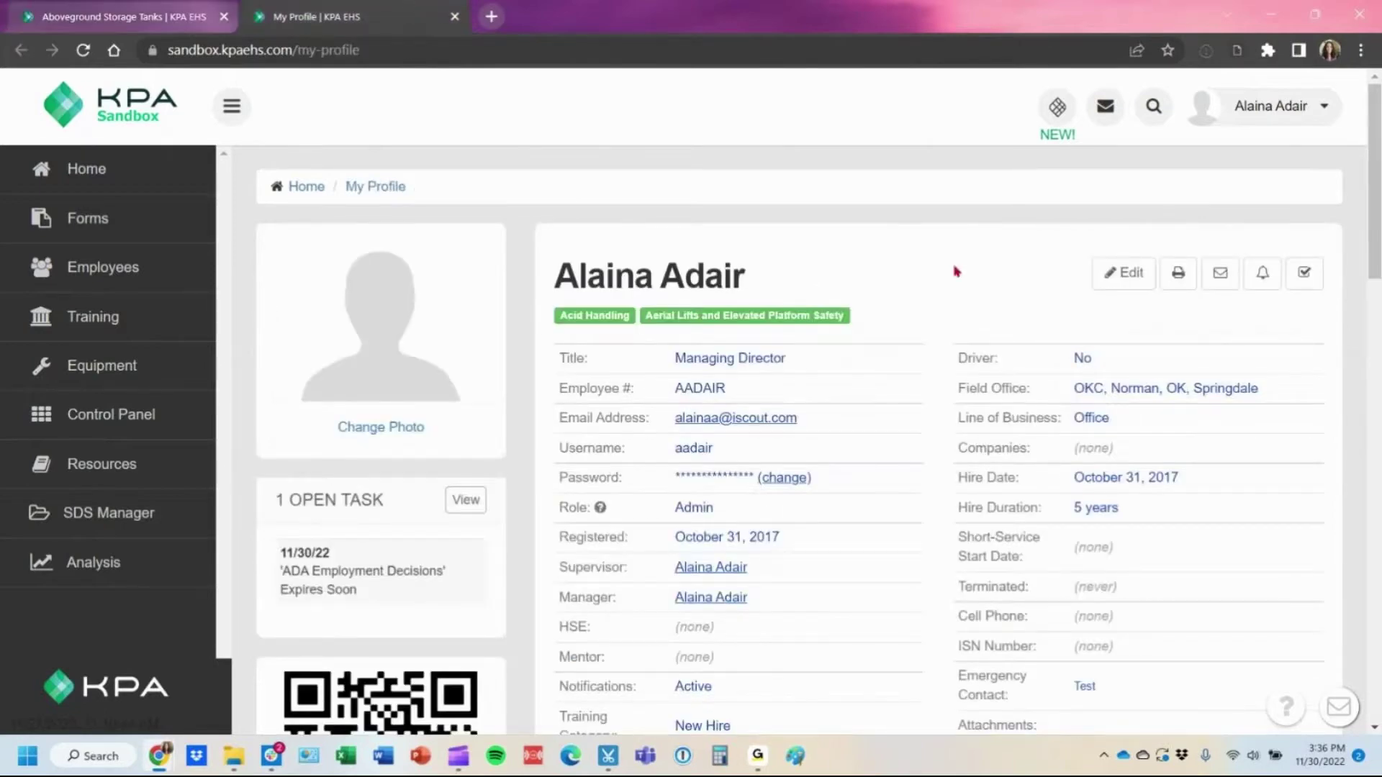
{"action": "scroll", "coordinate": [960, 280], "scroll_direction": "down", "scroll_amount": 2}
{"action": "scroll", "coordinate": [959, 280], "scroll_direction": "down", "scroll_amount": 3}
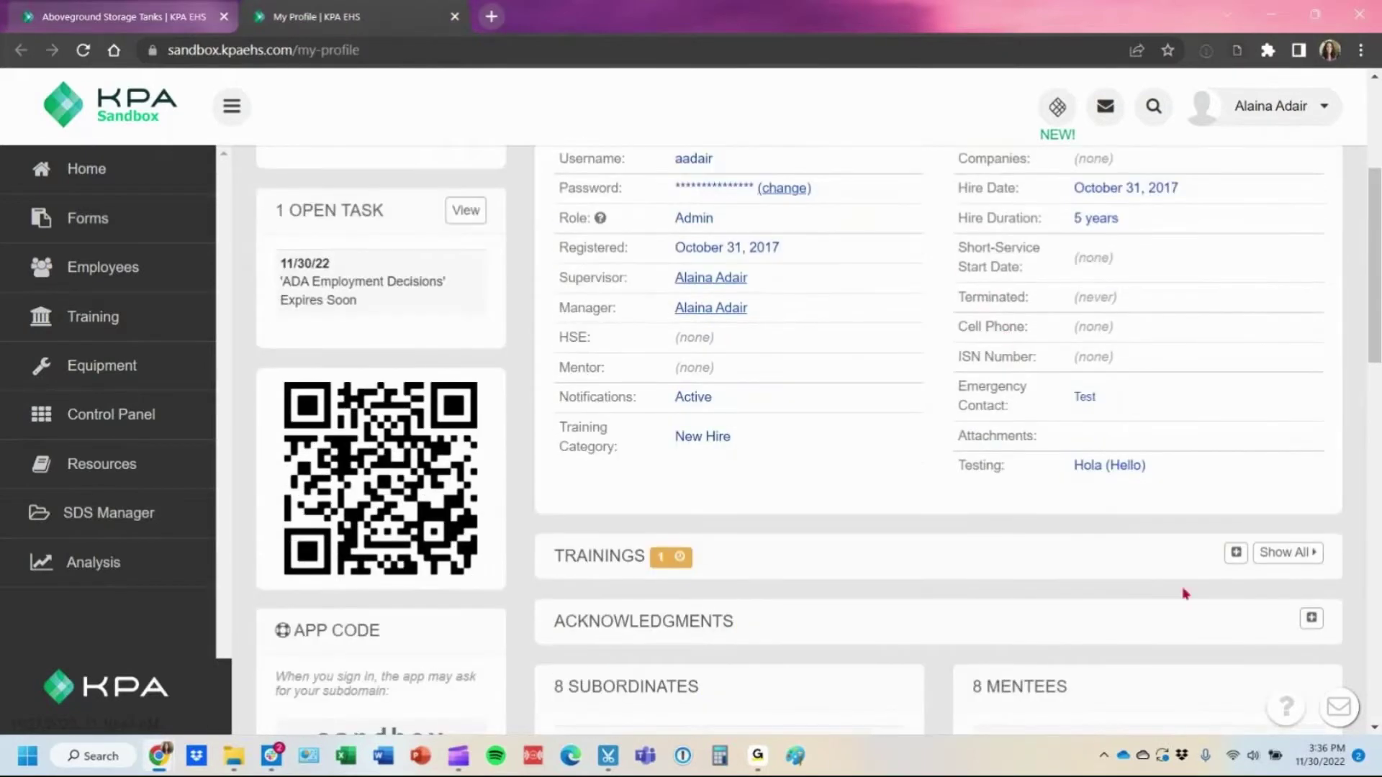
{"action": "left_click", "coordinate": [1270, 563]}
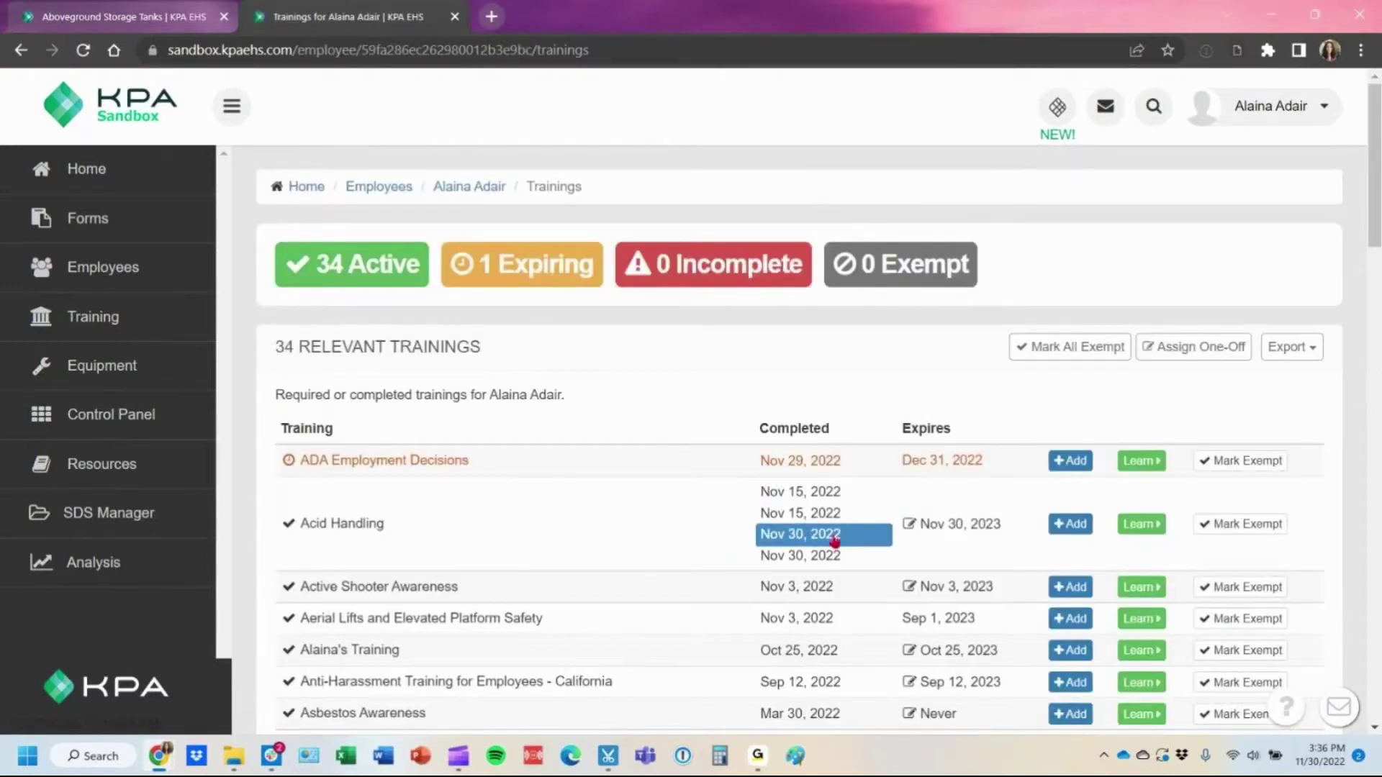
{"action": "left_click", "coordinate": [834, 534]}
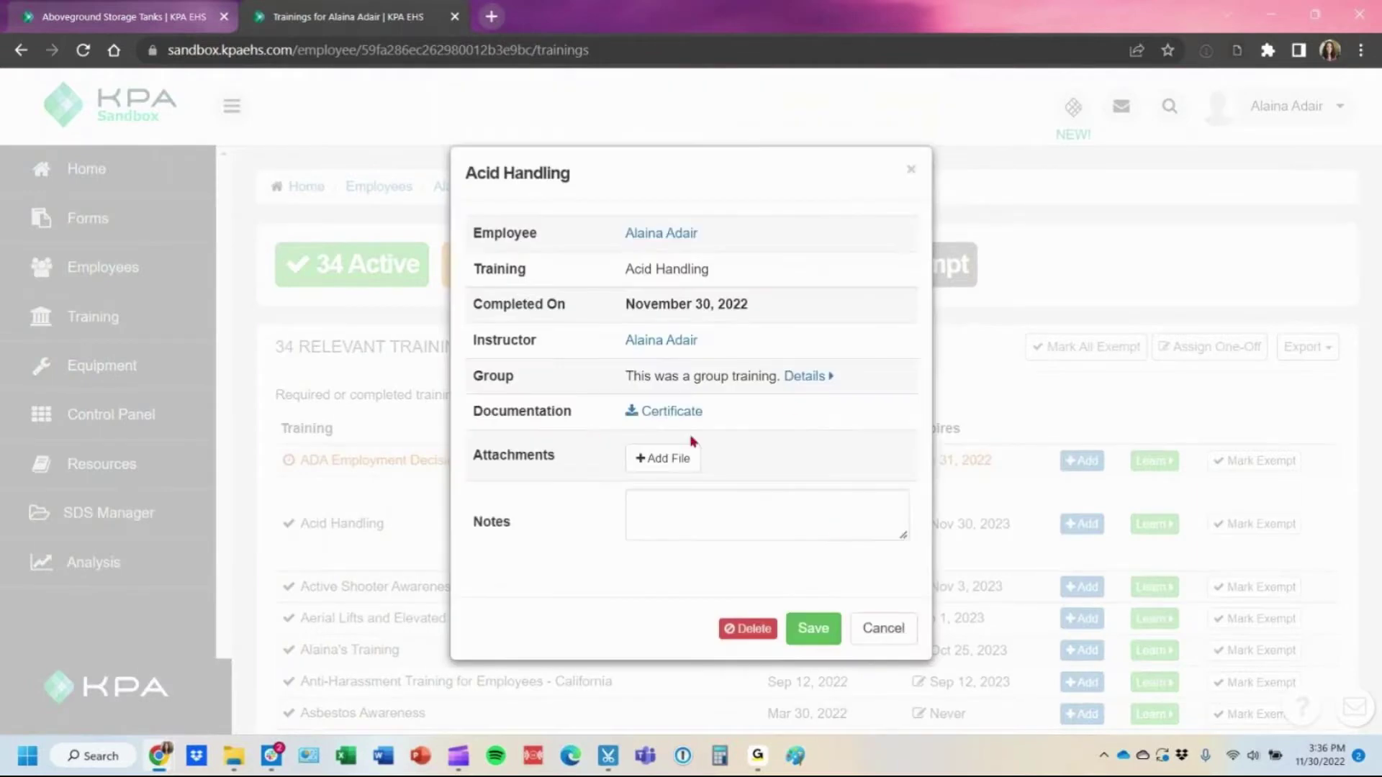
{"action": "double_click", "coordinate": [492, 456]}
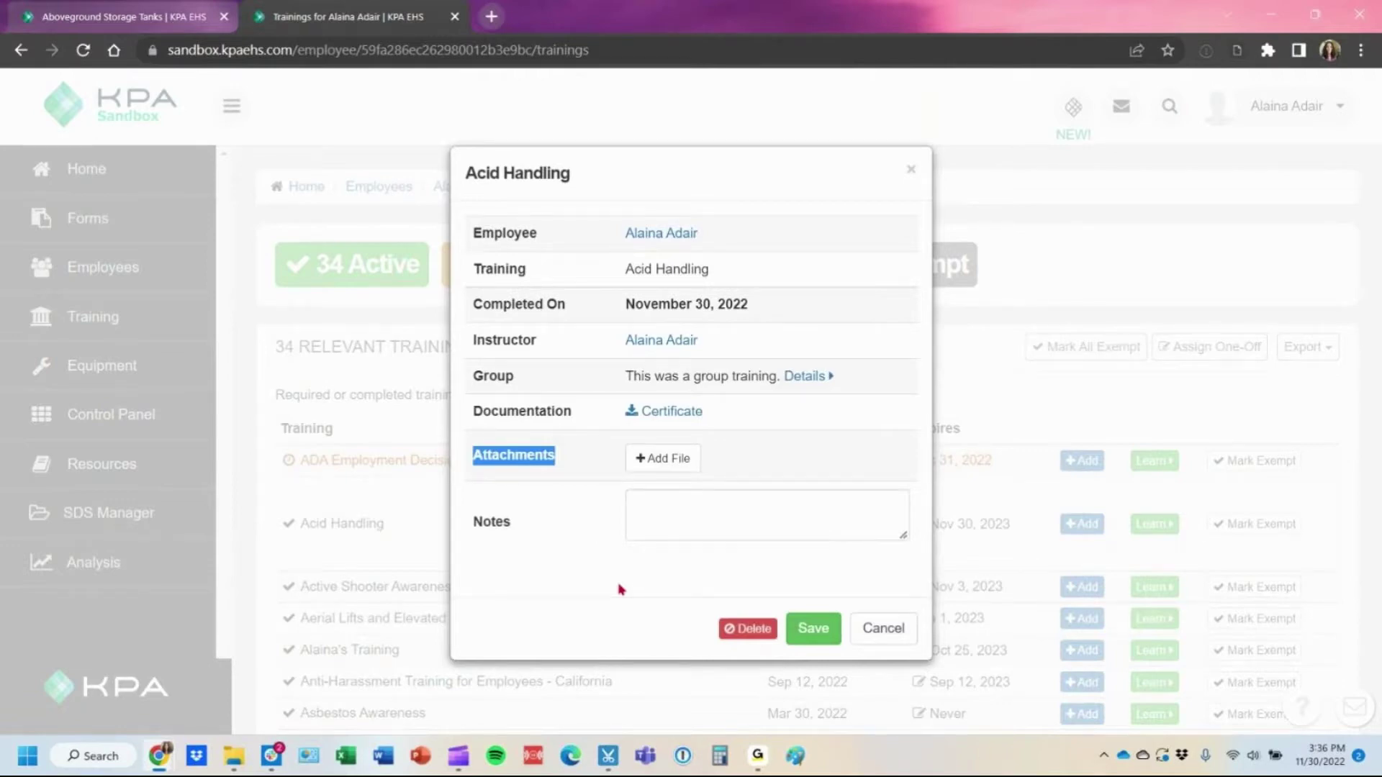
{"action": "left_click", "coordinate": [180, 21]}
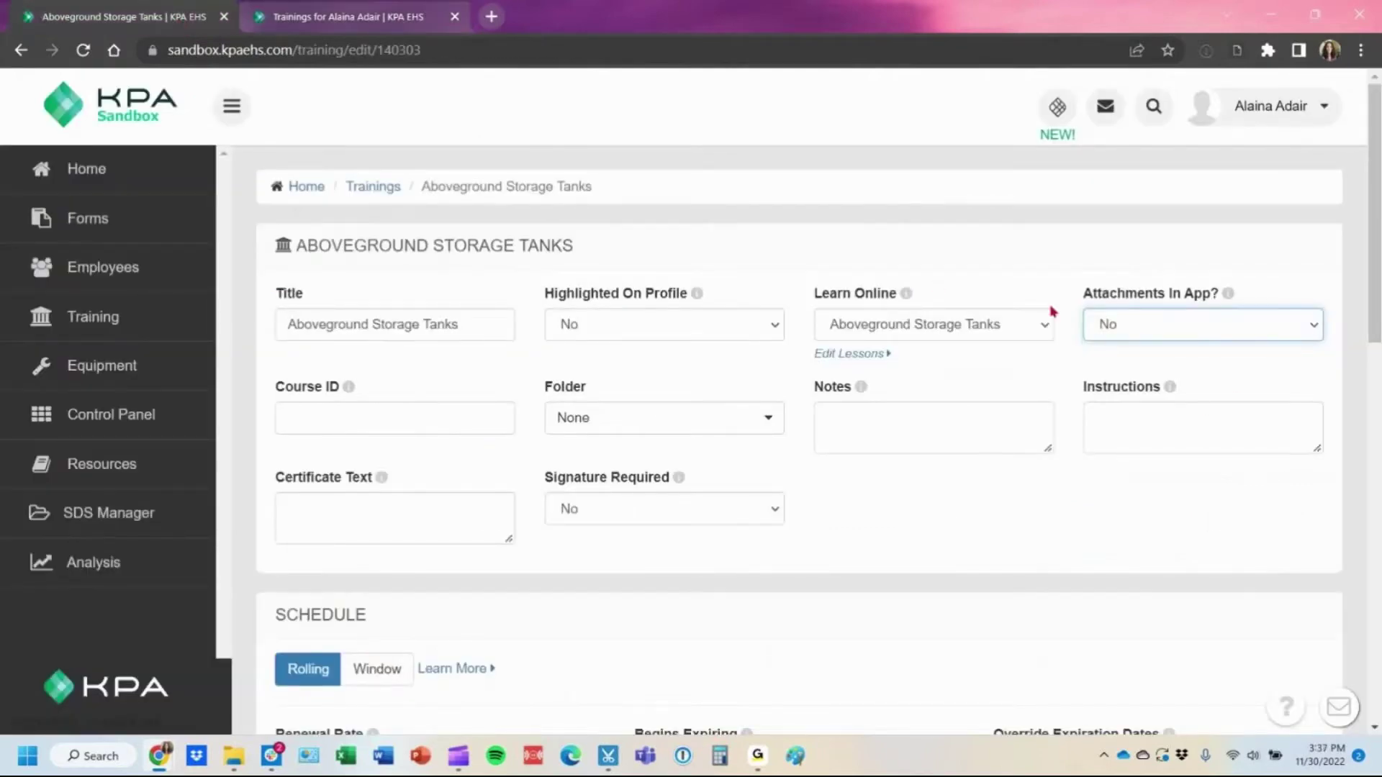
{"action": "left_click", "coordinate": [1138, 328]}
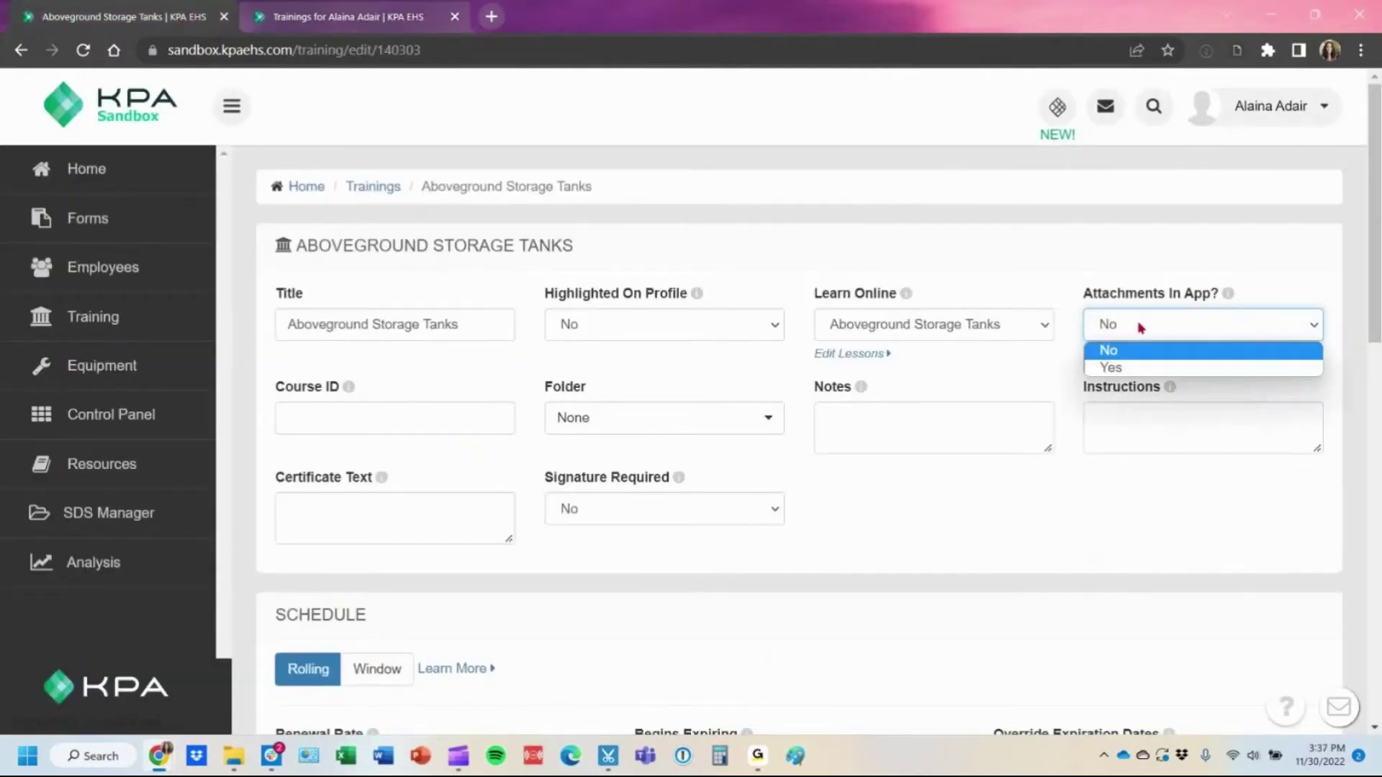
{"action": "left_click", "coordinate": [1139, 327]}
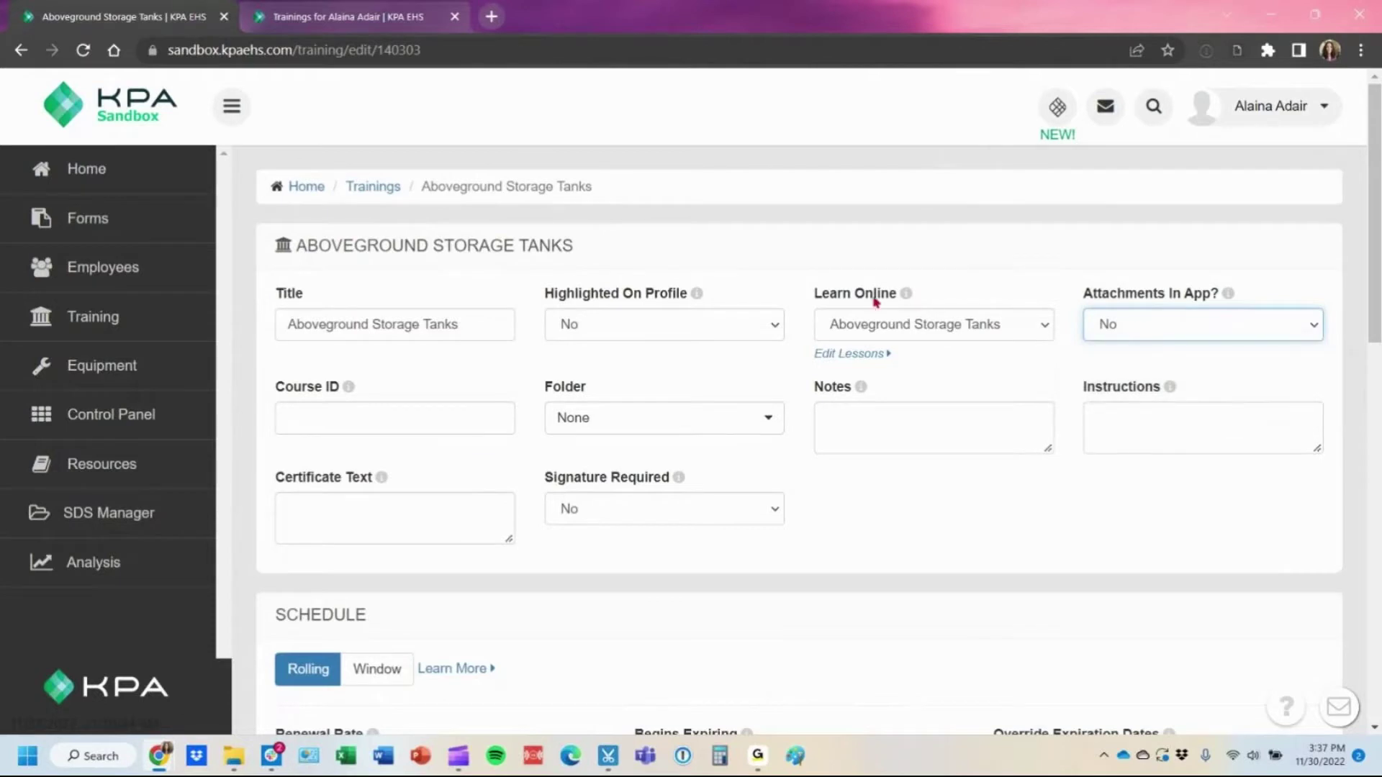
{"action": "mouse_move", "coordinate": [695, 301]}
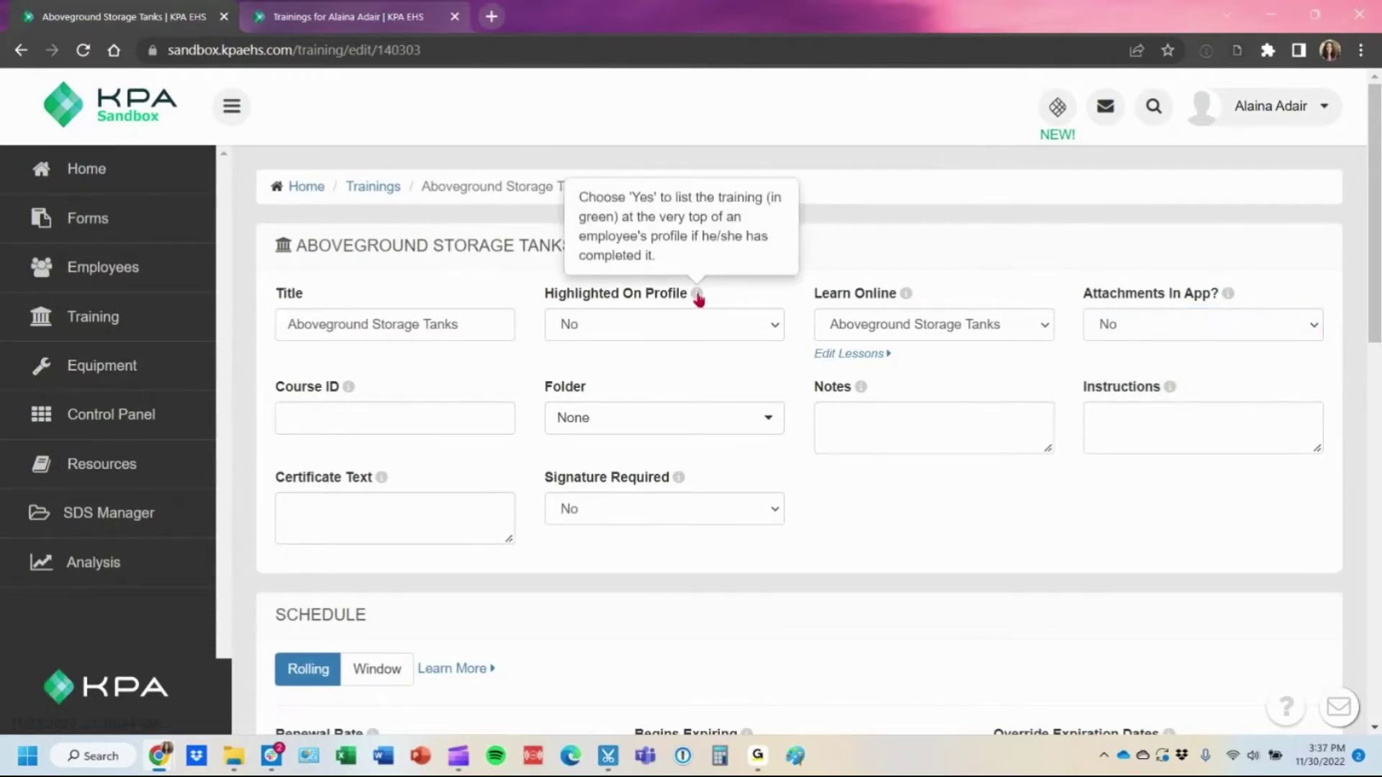
{"action": "mouse_move", "coordinate": [907, 301]}
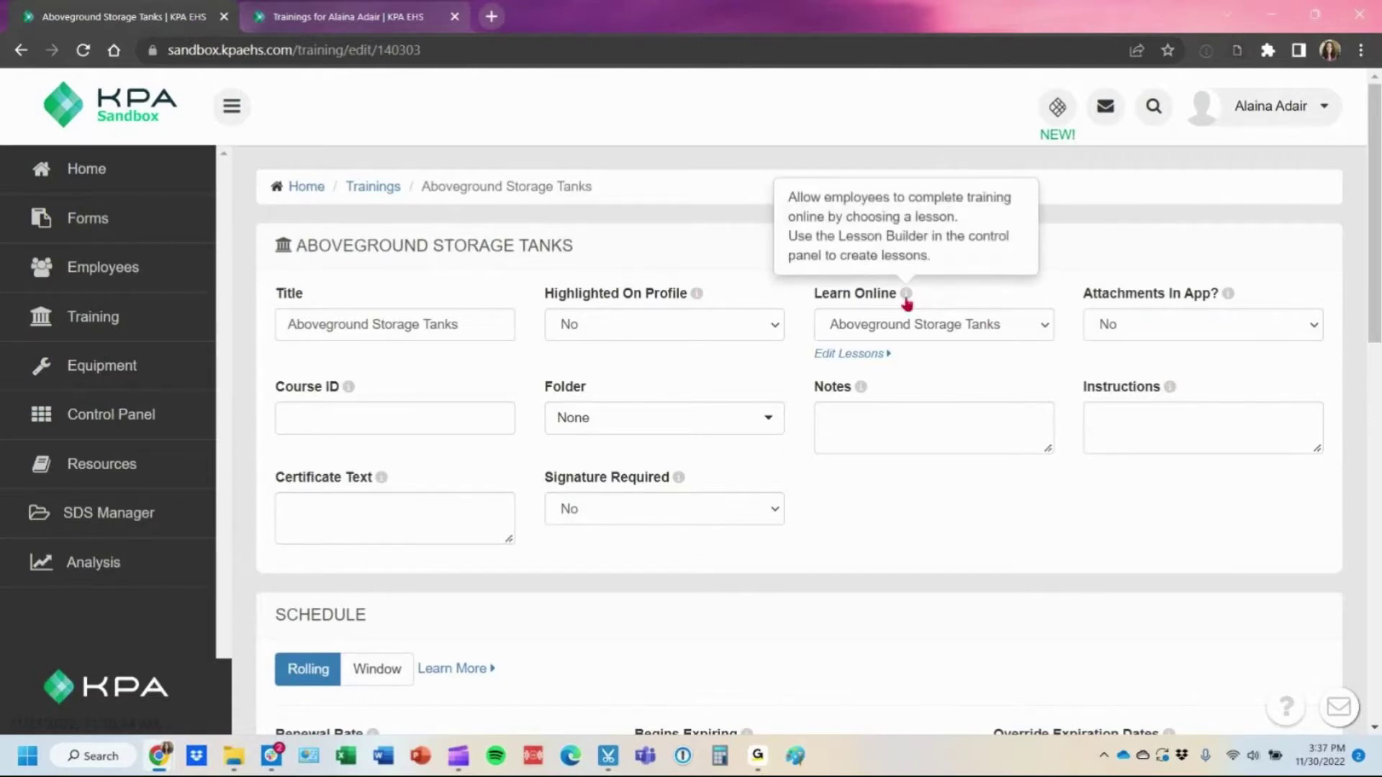
{"action": "left_click", "coordinate": [387, 407]}
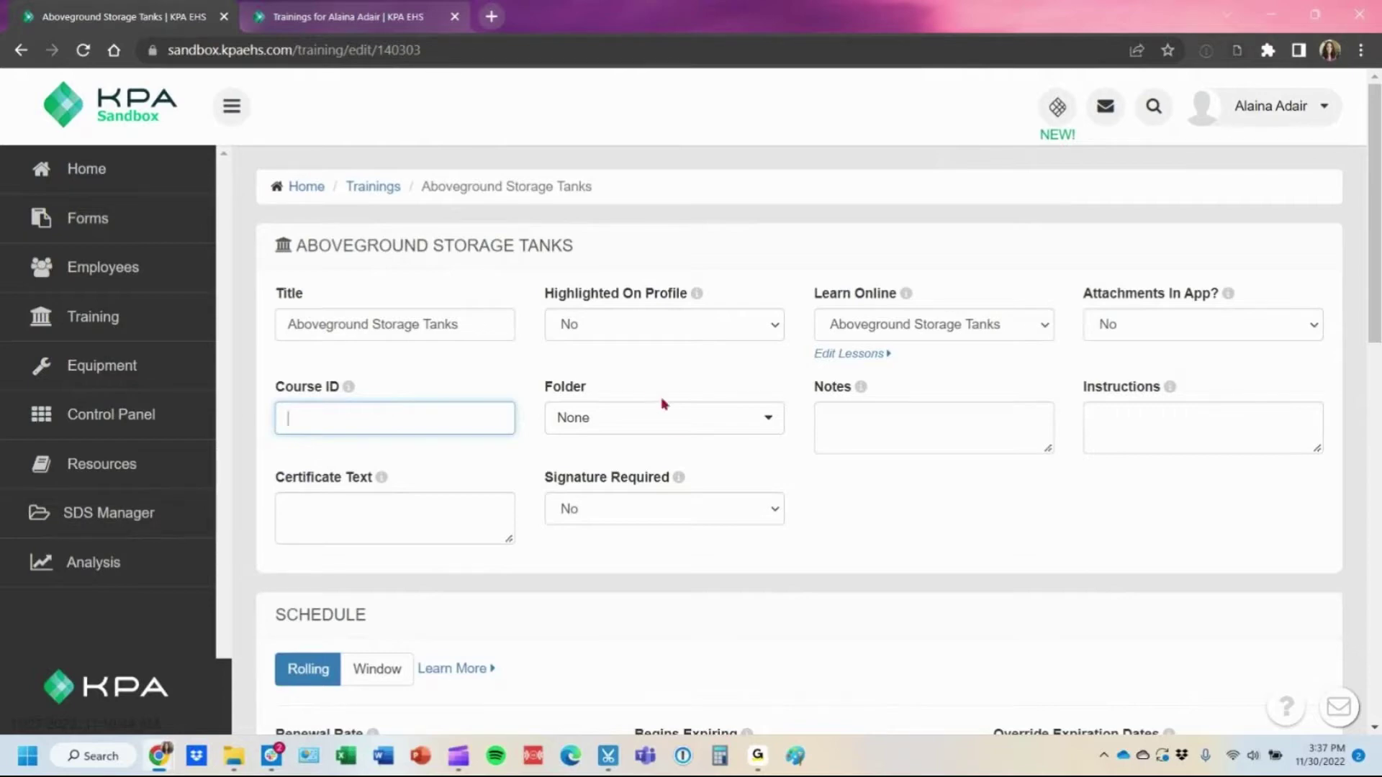
{"action": "left_click", "coordinate": [670, 421]}
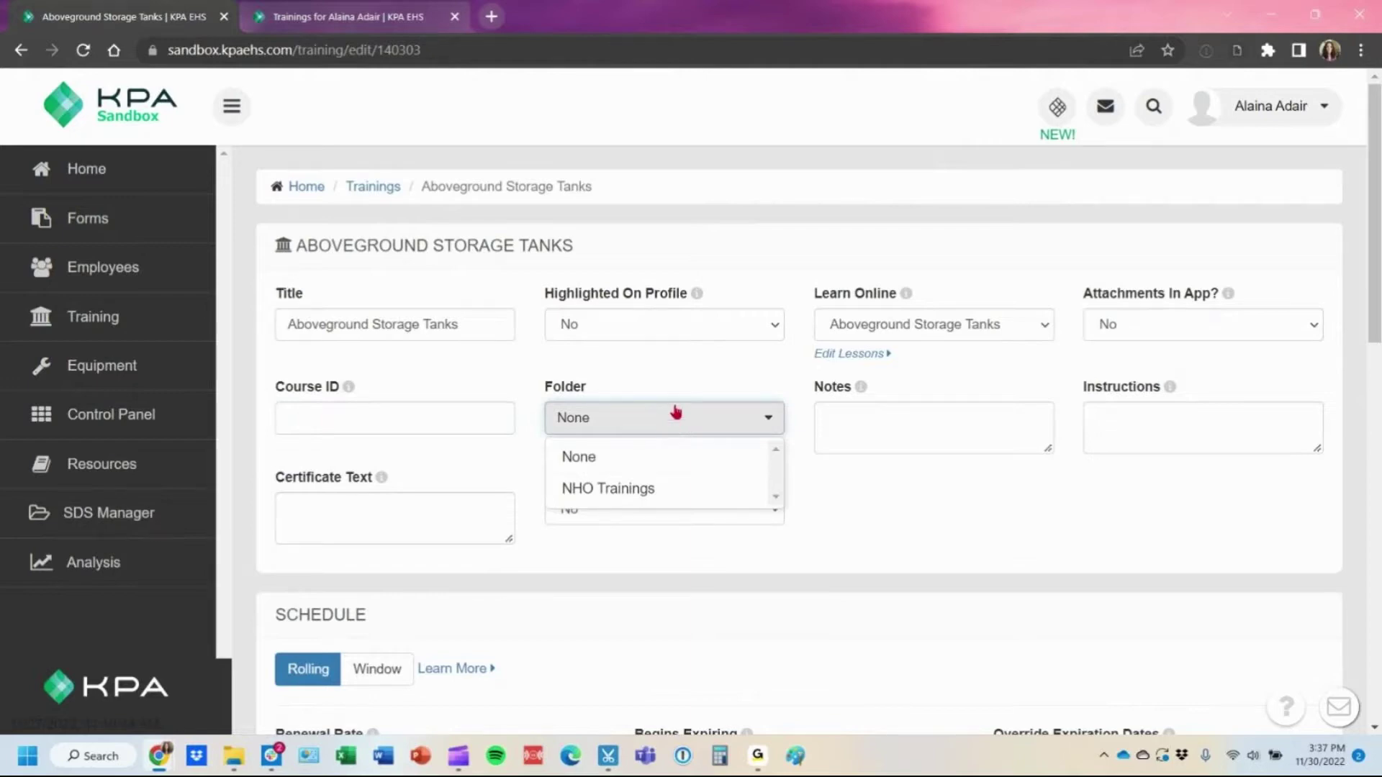
Keep Folder None, open the training types list in a new tab, then return to the form
{"action": "left_click", "coordinate": [670, 366]}
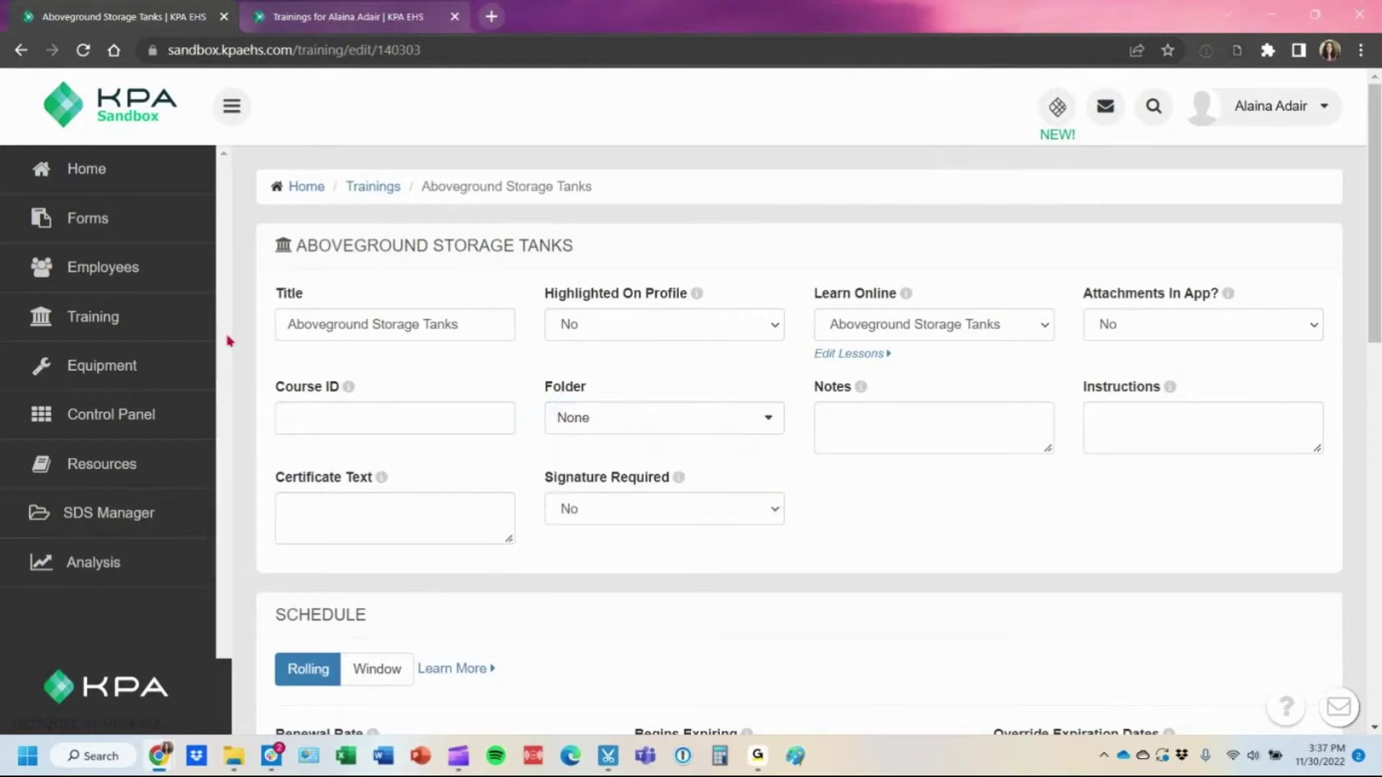
{"action": "right_click", "coordinate": [175, 339]}
{"action": "left_click", "coordinate": [215, 347]}
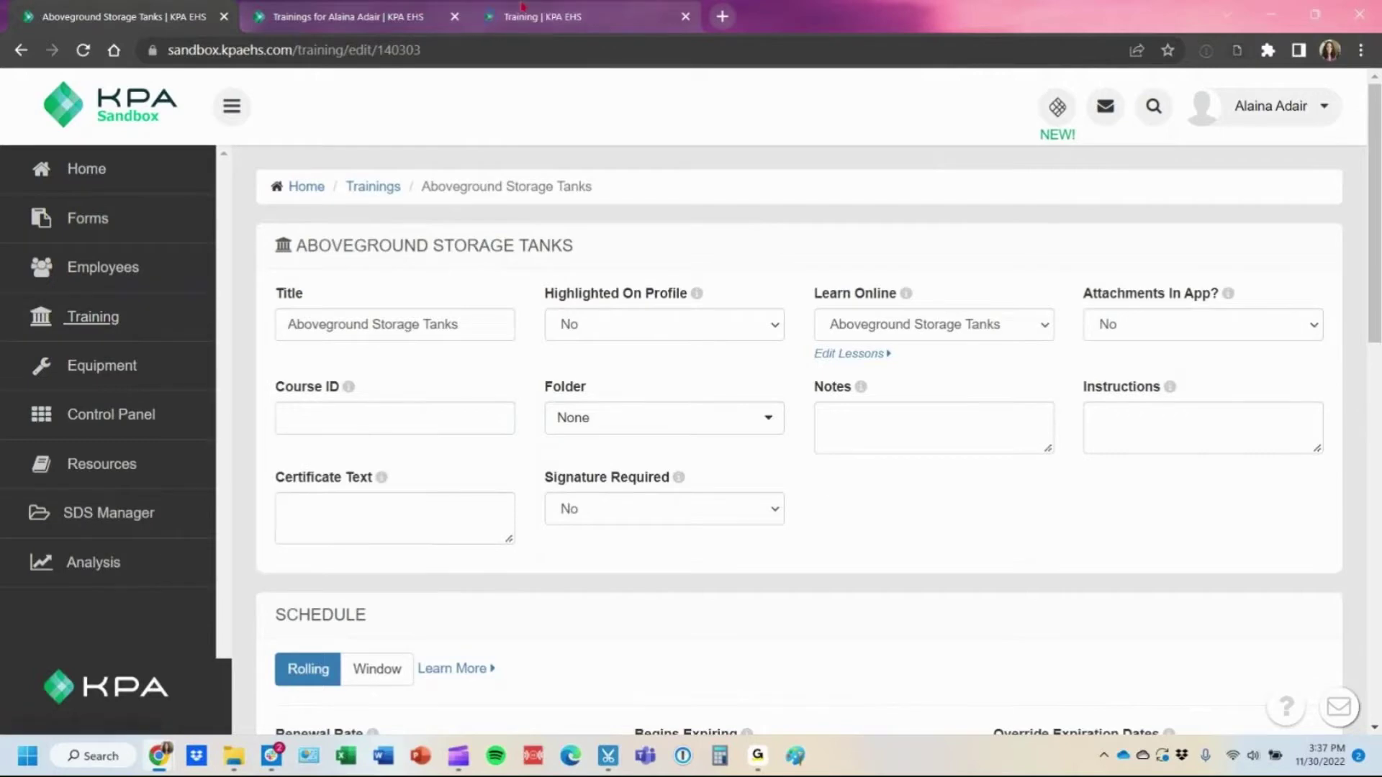
{"action": "left_click", "coordinate": [532, 15]}
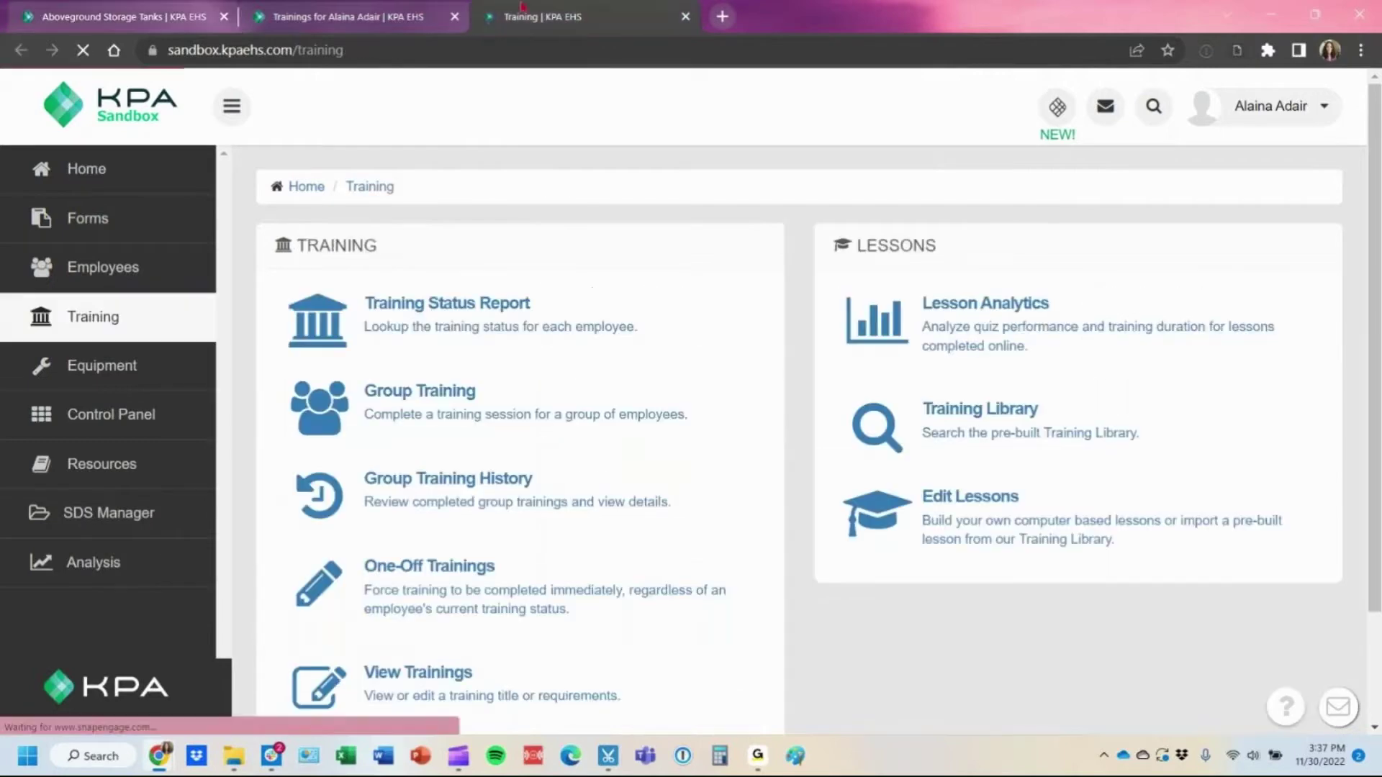
{"action": "left_click", "coordinate": [508, 687]}
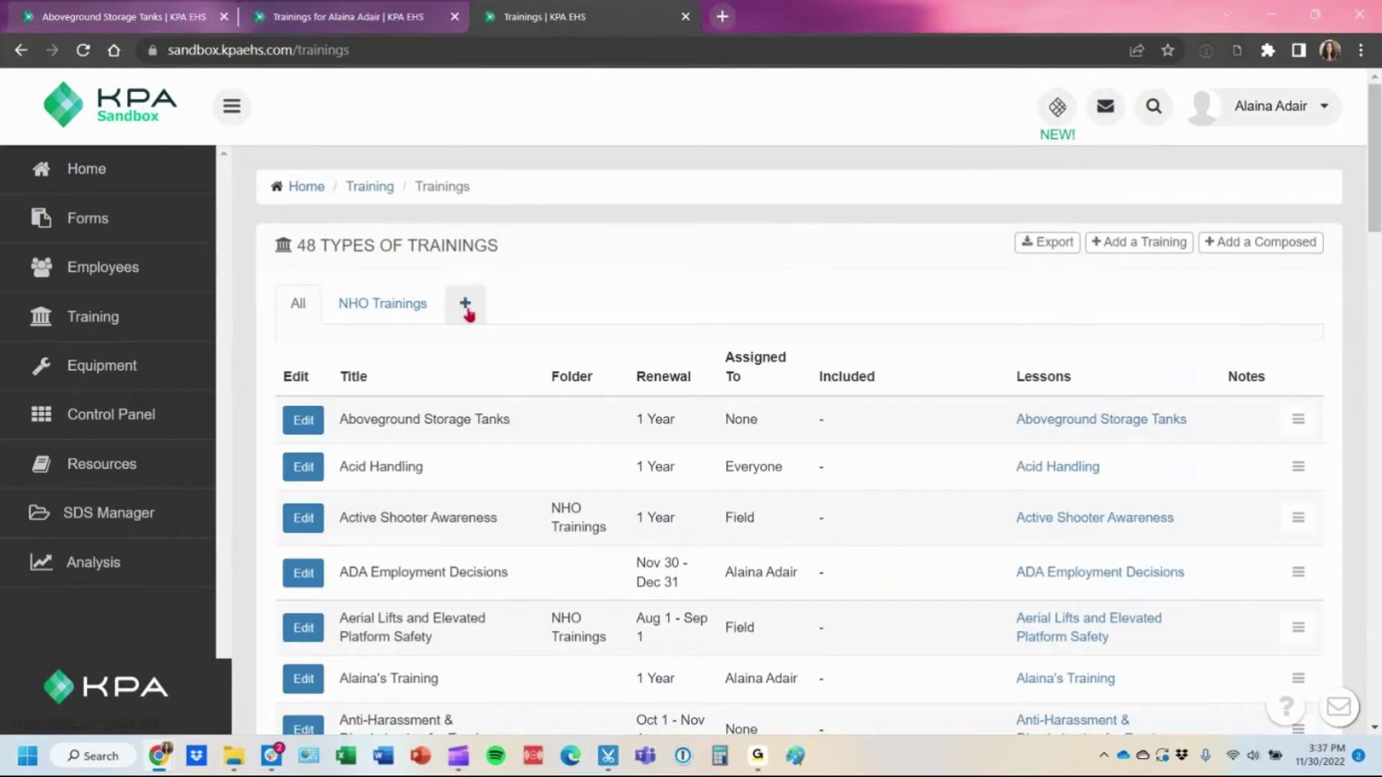
{"action": "left_click", "coordinate": [162, 10]}
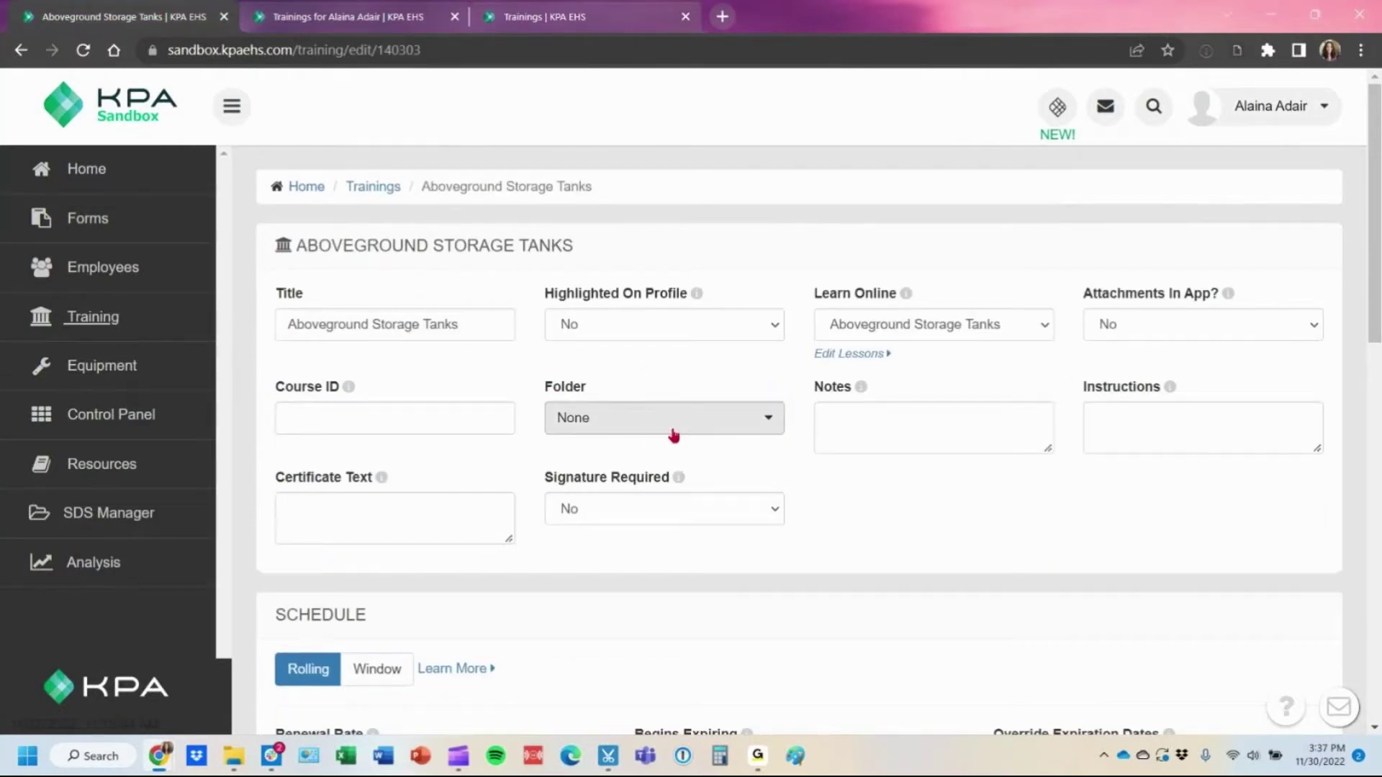
{"action": "left_click", "coordinate": [987, 422]}
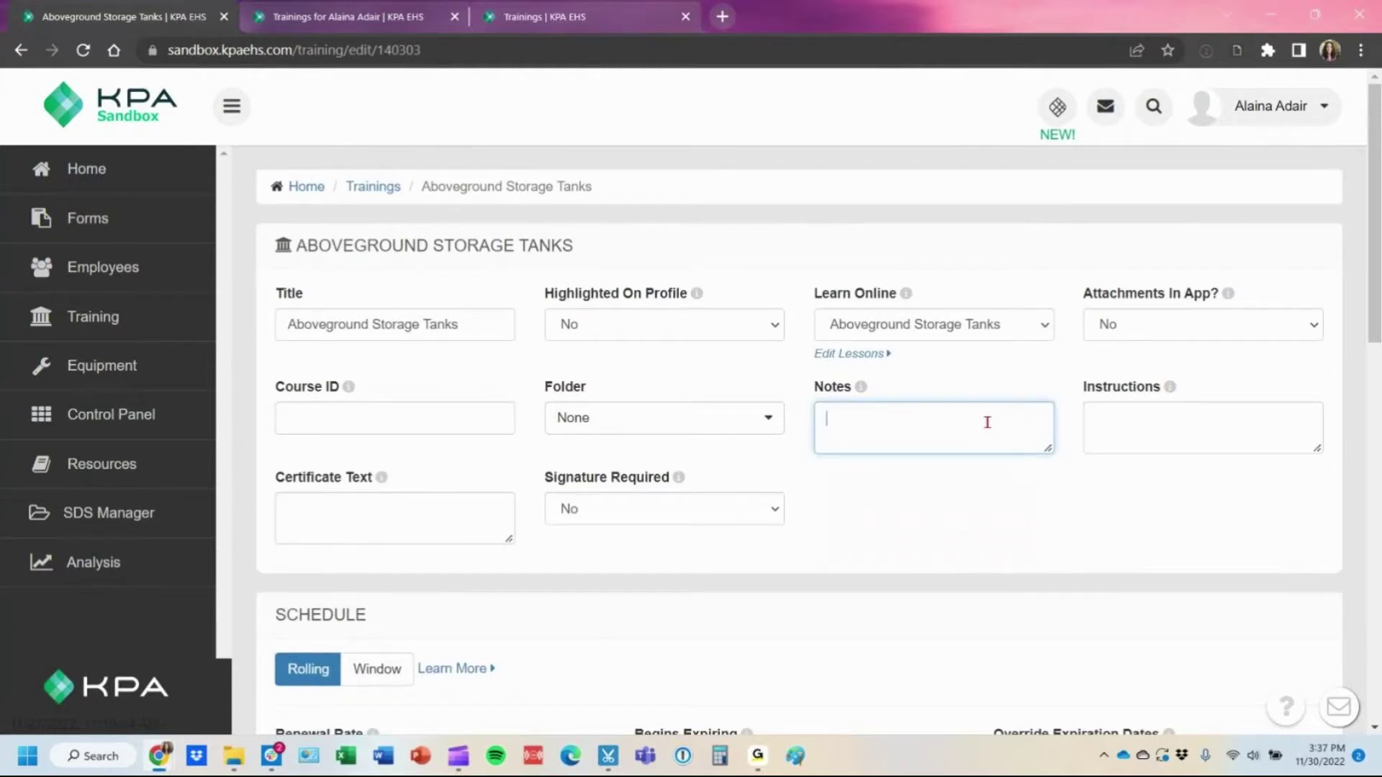
{"action": "left_click", "coordinate": [1212, 428]}
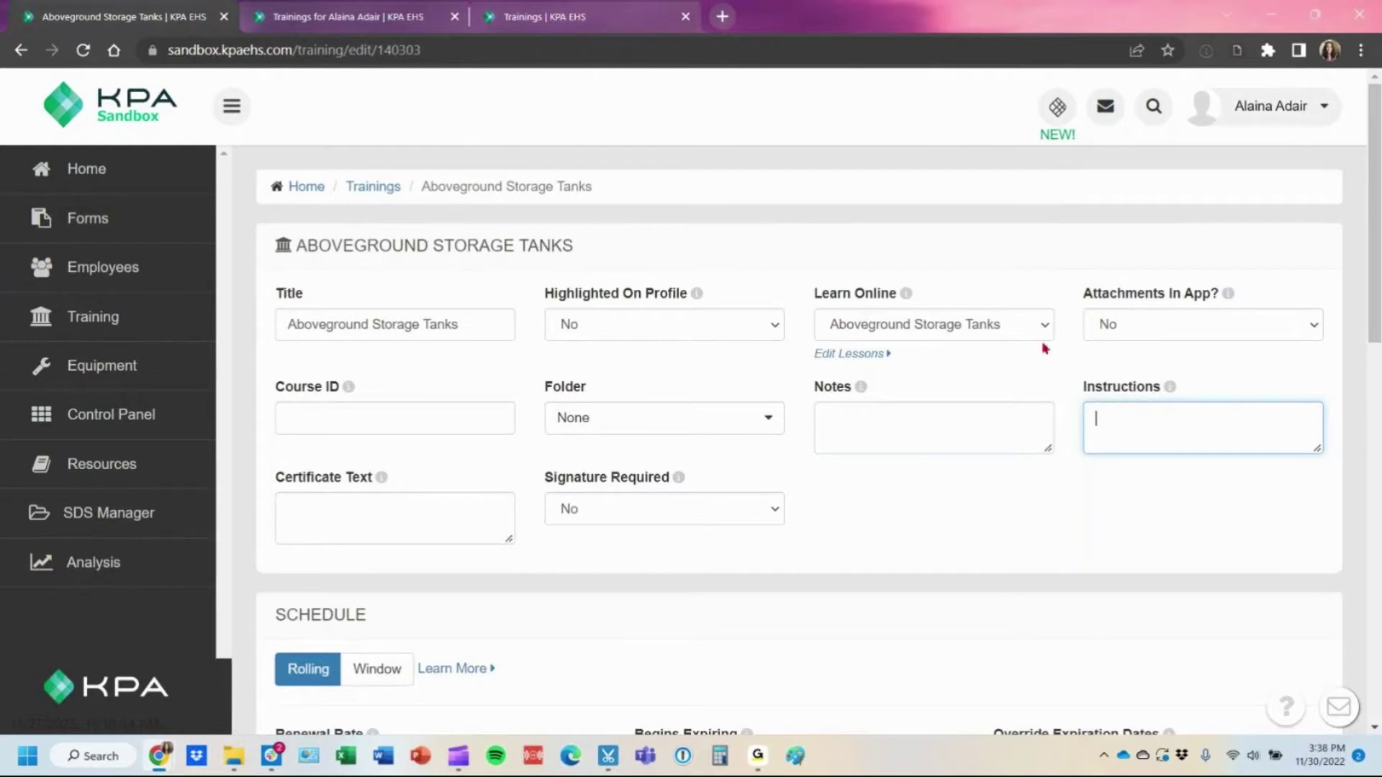
{"action": "left_click", "coordinate": [937, 334]}
{"action": "left_click", "coordinate": [930, 352]}
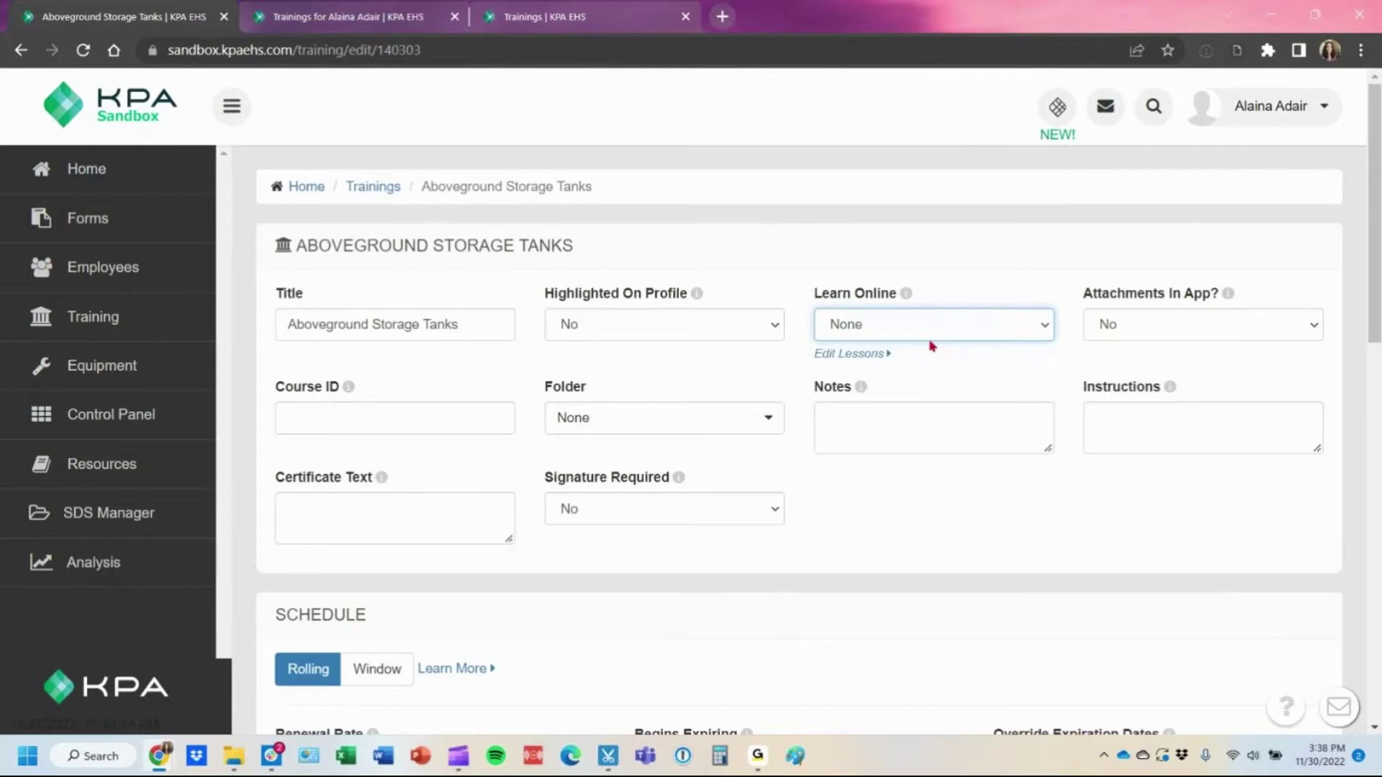
{"action": "left_click", "coordinate": [931, 325]}
{"action": "left_click", "coordinate": [928, 367]}
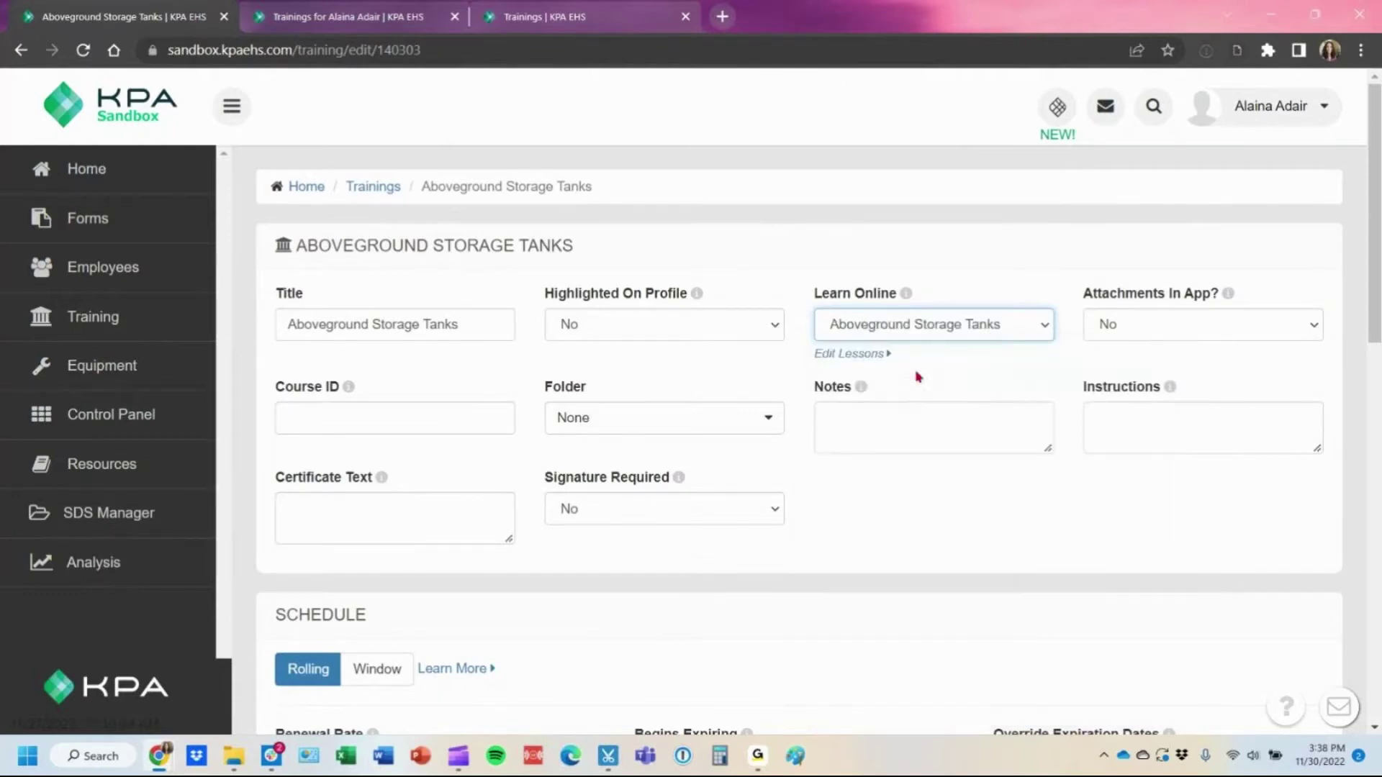
{"action": "left_click", "coordinate": [287, 532]}
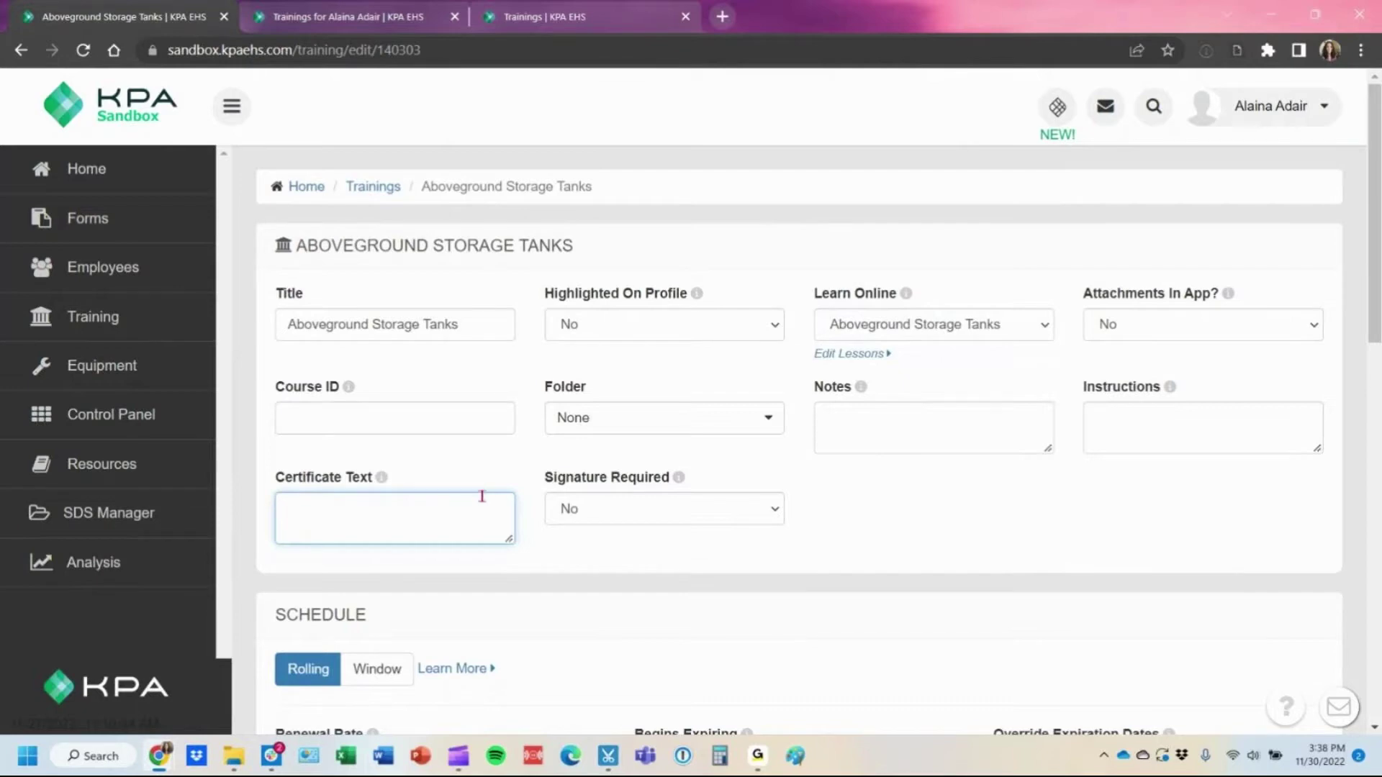
{"action": "left_click", "coordinate": [720, 511]}
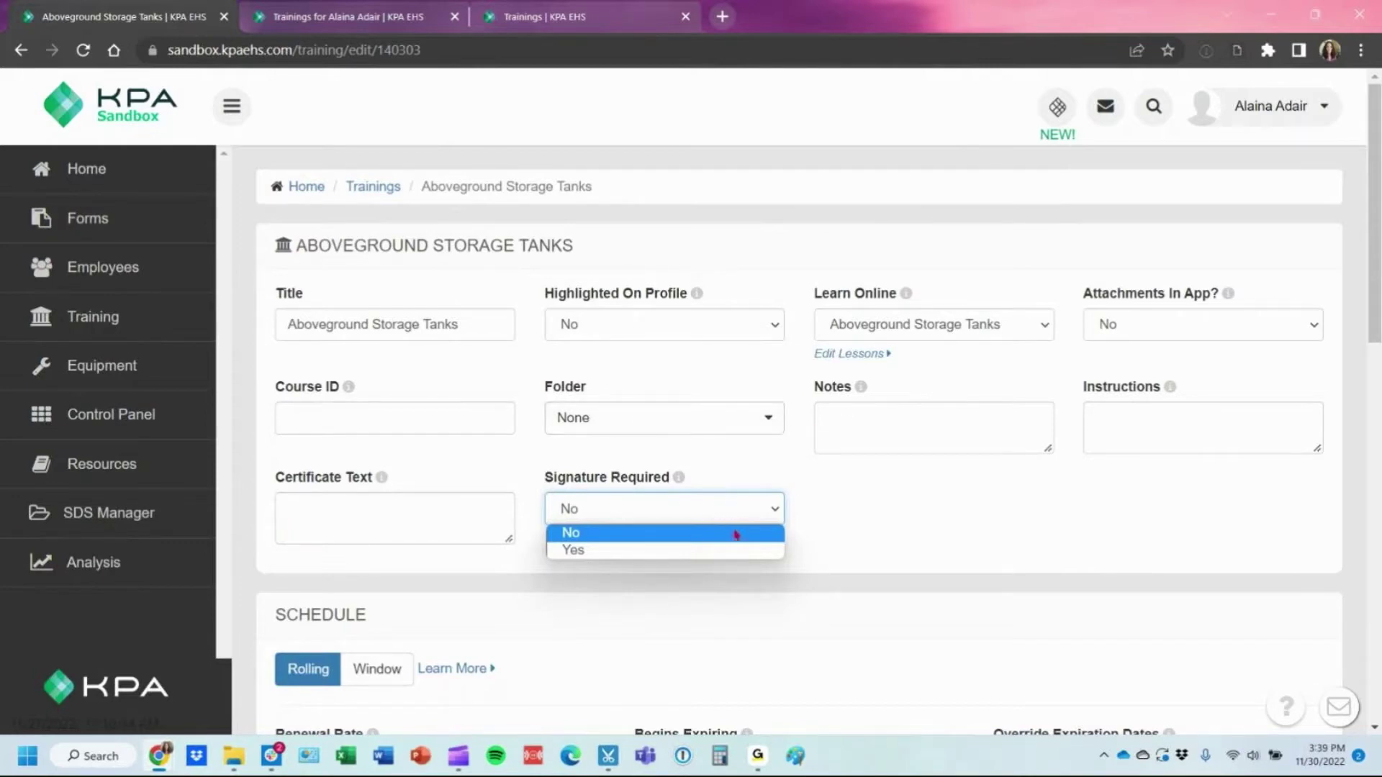
{"action": "left_click", "coordinate": [961, 517]}
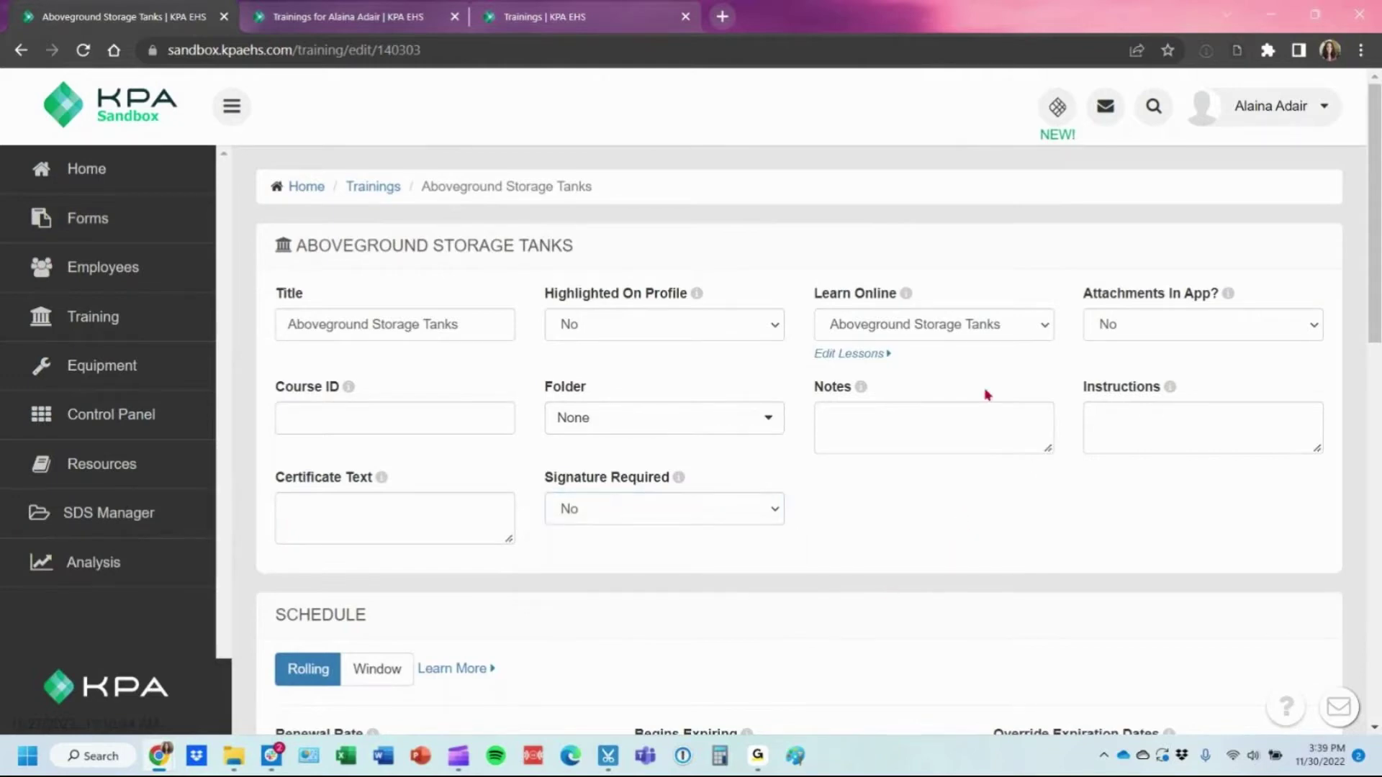
Scroll to the Schedule settings and keep the Renewal Rate at Every Year
{"action": "scroll", "coordinate": [988, 394], "scroll_direction": "down", "scroll_amount": 4}
{"action": "scroll", "coordinate": [983, 398], "scroll_direction": "down", "scroll_amount": 1}
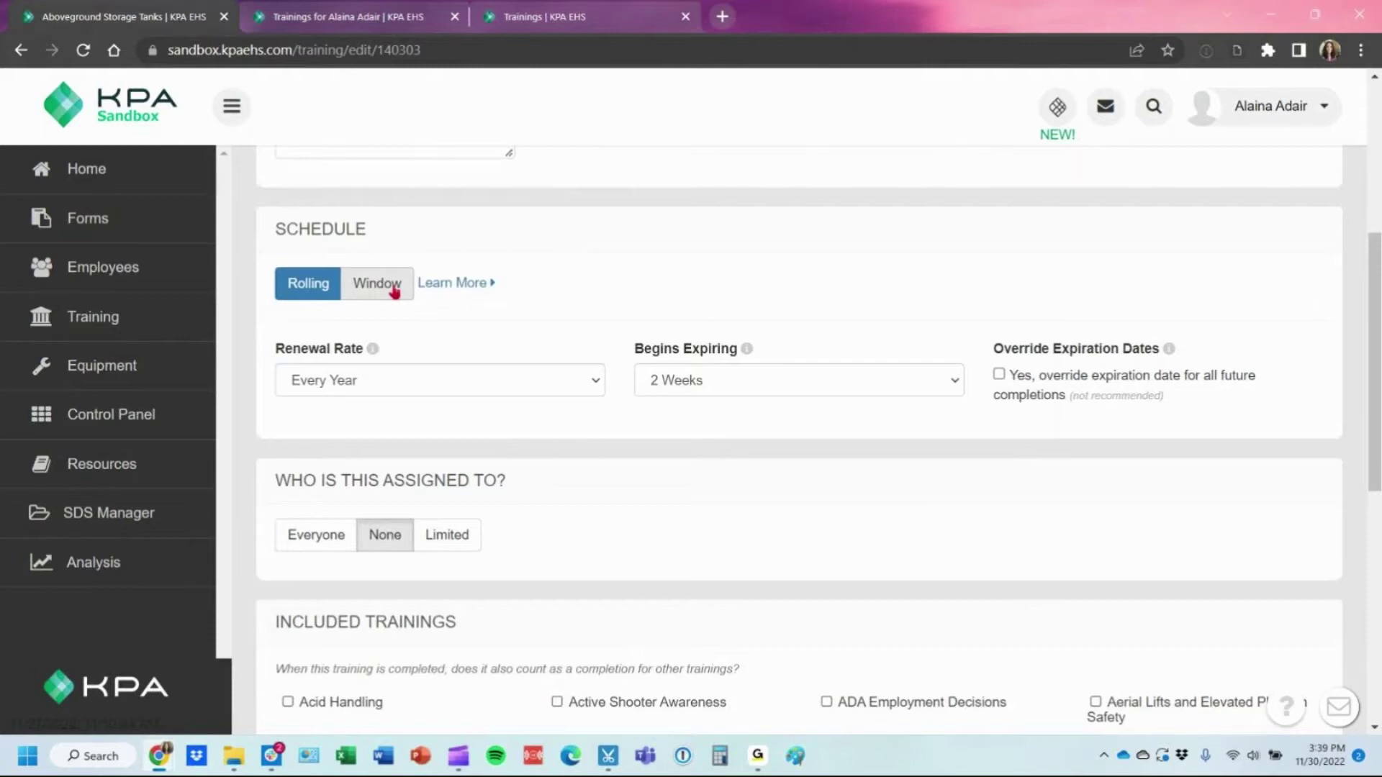
{"action": "left_click", "coordinate": [301, 392]}
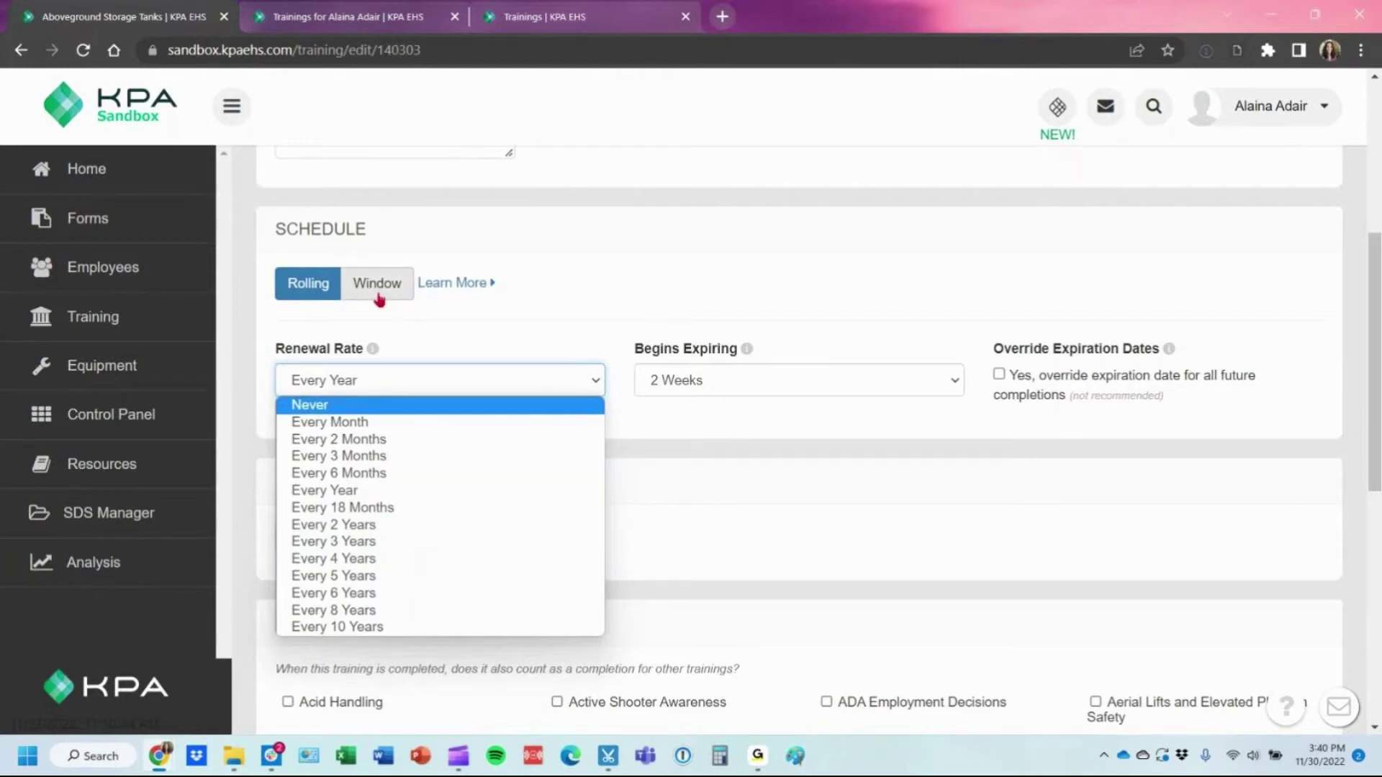
{"action": "left_click", "coordinate": [381, 489]}
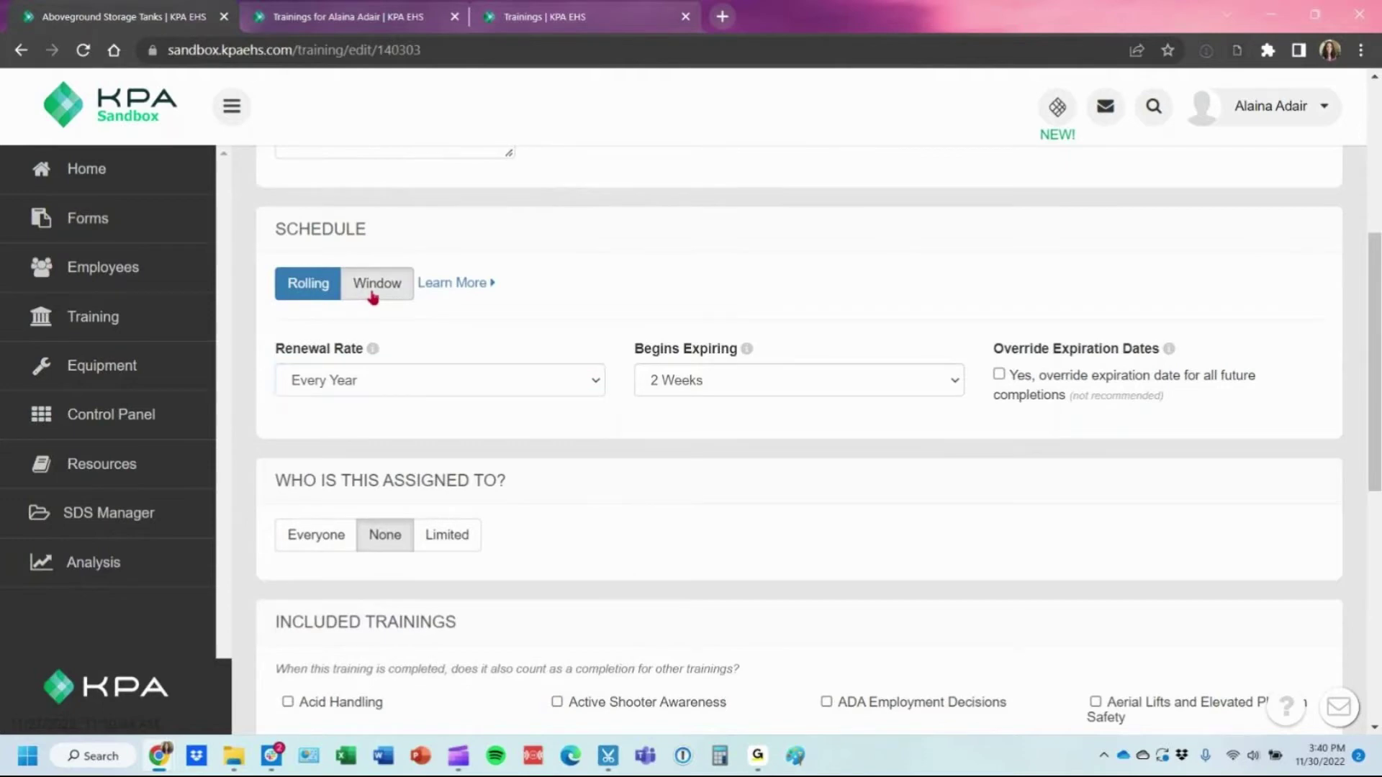
Switch the schedule to Window and set it to open January 1st
{"action": "left_click", "coordinate": [374, 295]}
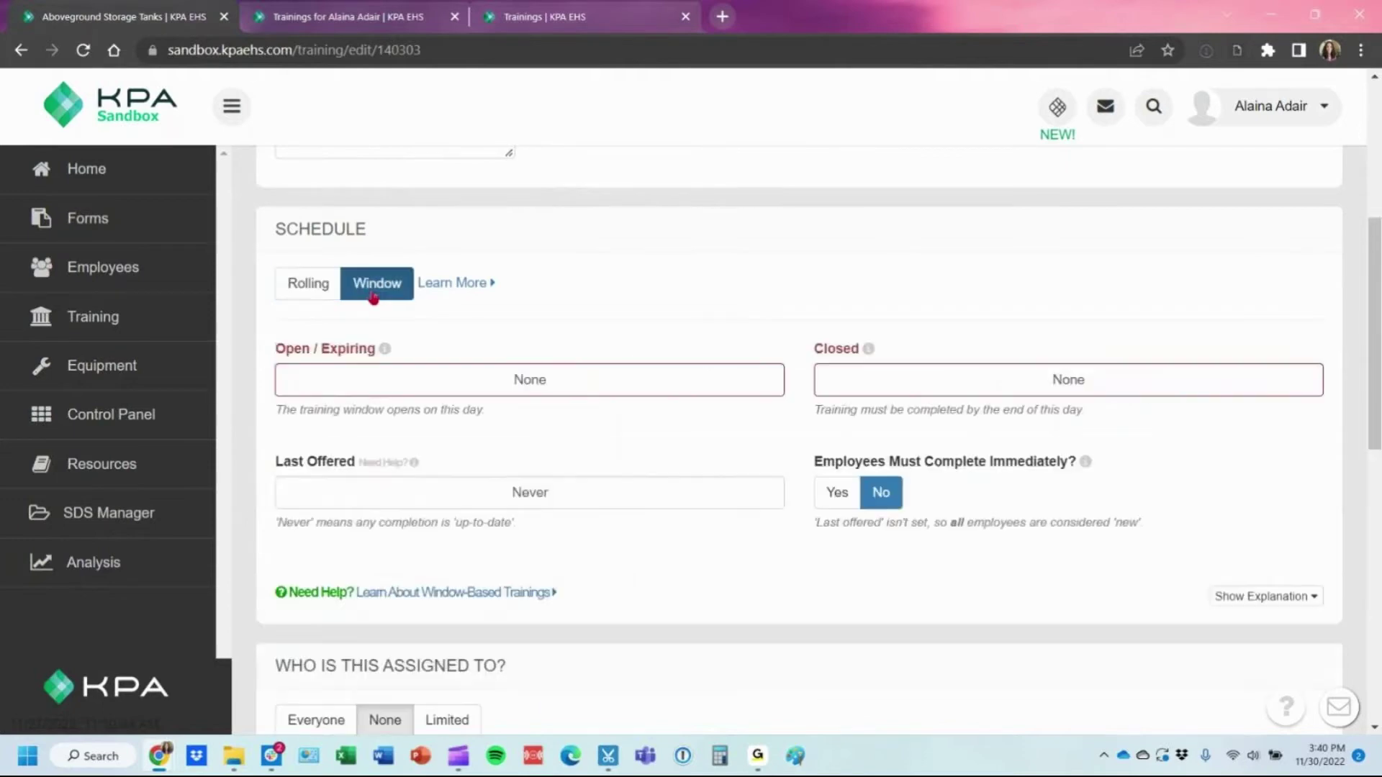
{"action": "left_click", "coordinate": [398, 395]}
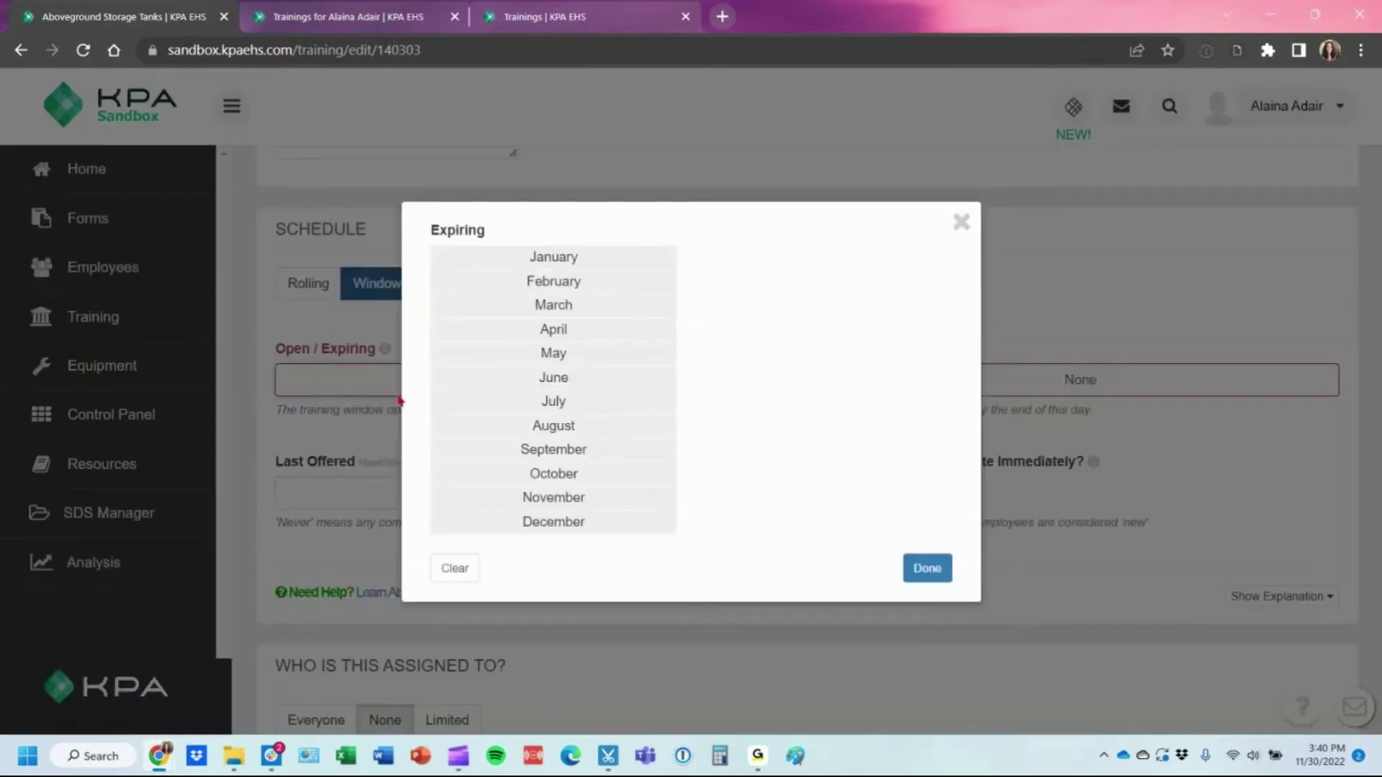
{"action": "left_click", "coordinate": [483, 267]}
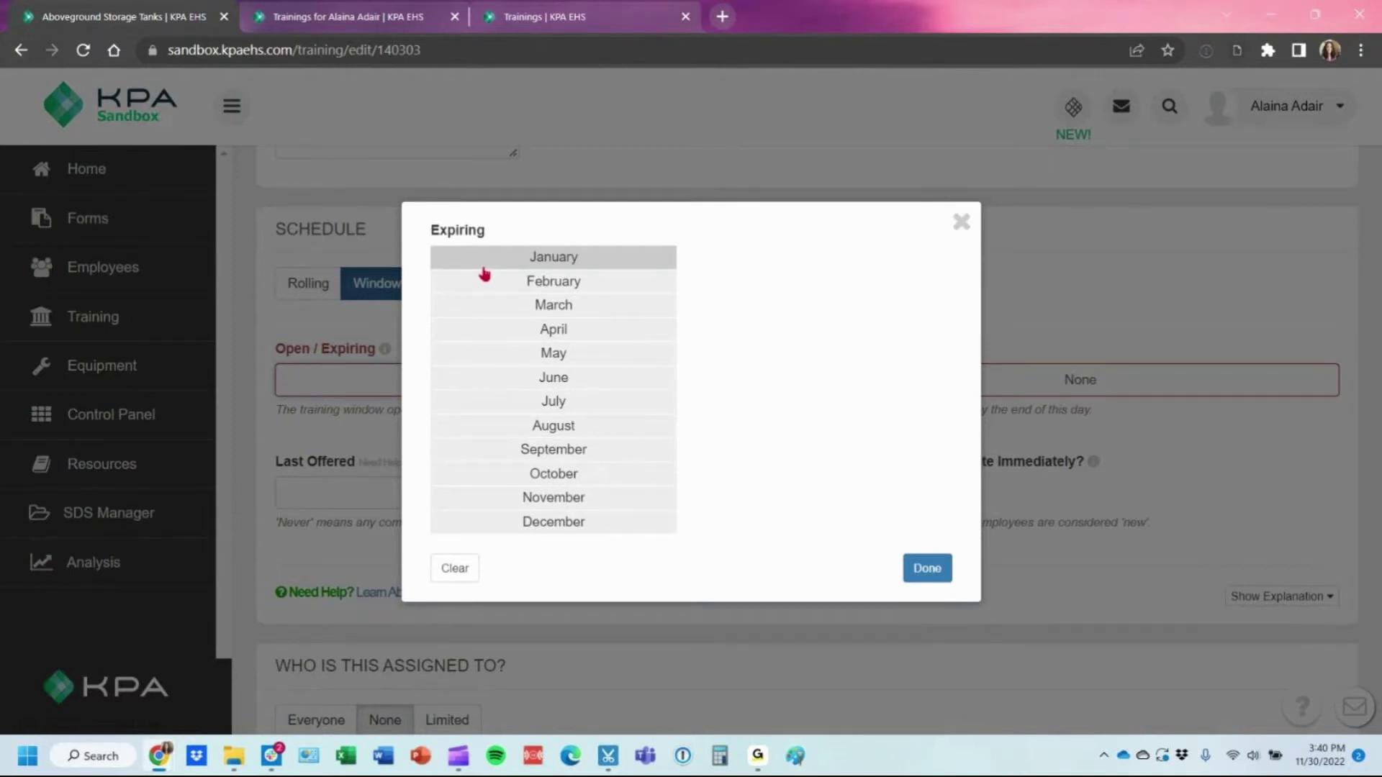
{"action": "left_click", "coordinate": [483, 268]}
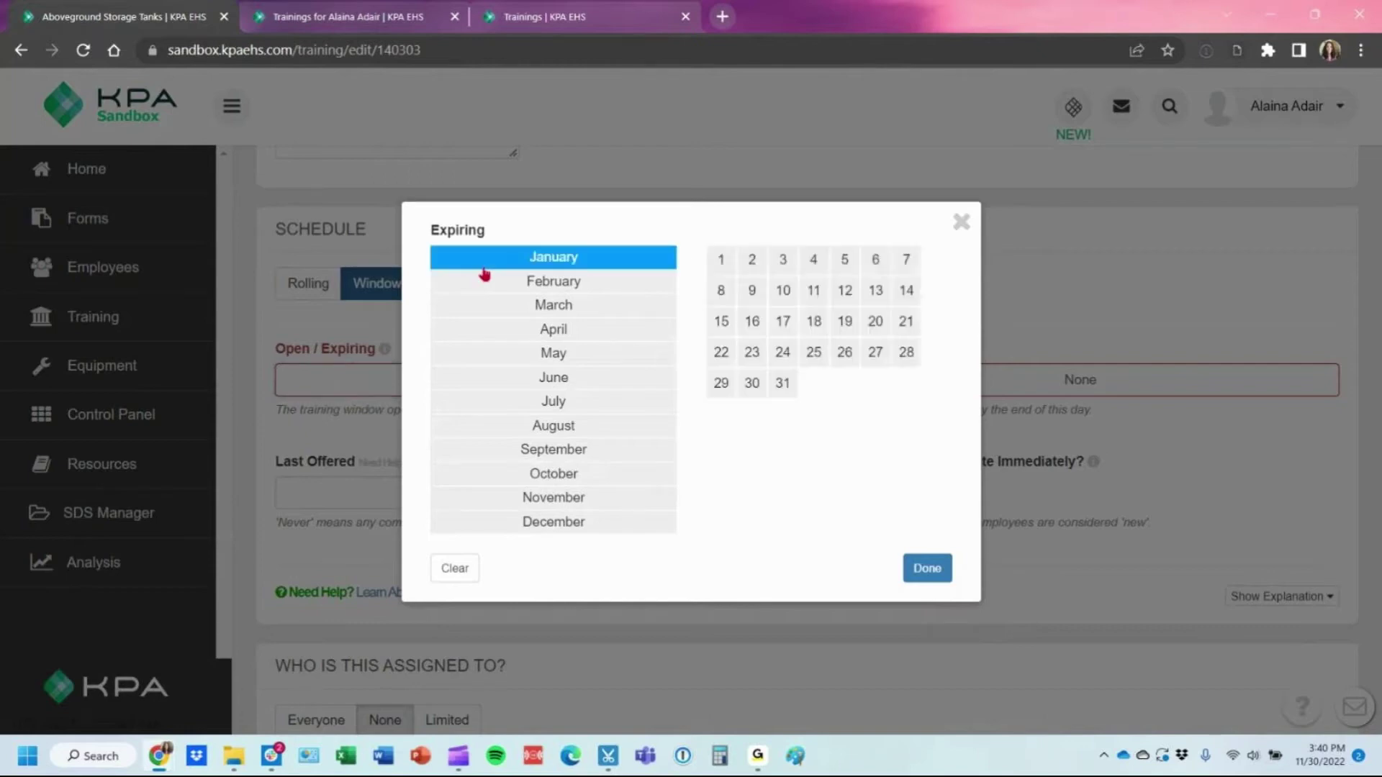
{"action": "left_click", "coordinate": [720, 261]}
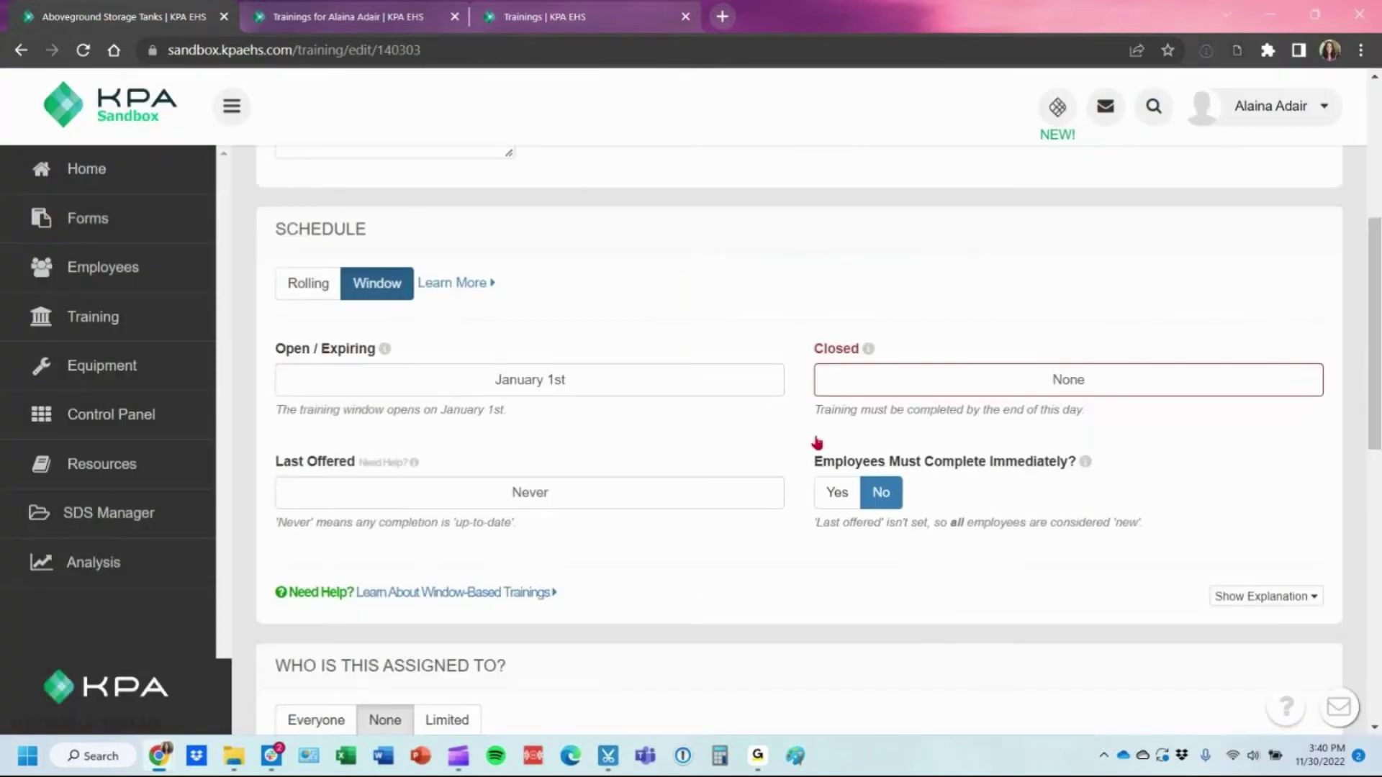
Set the window's closing date to January 31st
{"action": "left_click", "coordinate": [887, 387]}
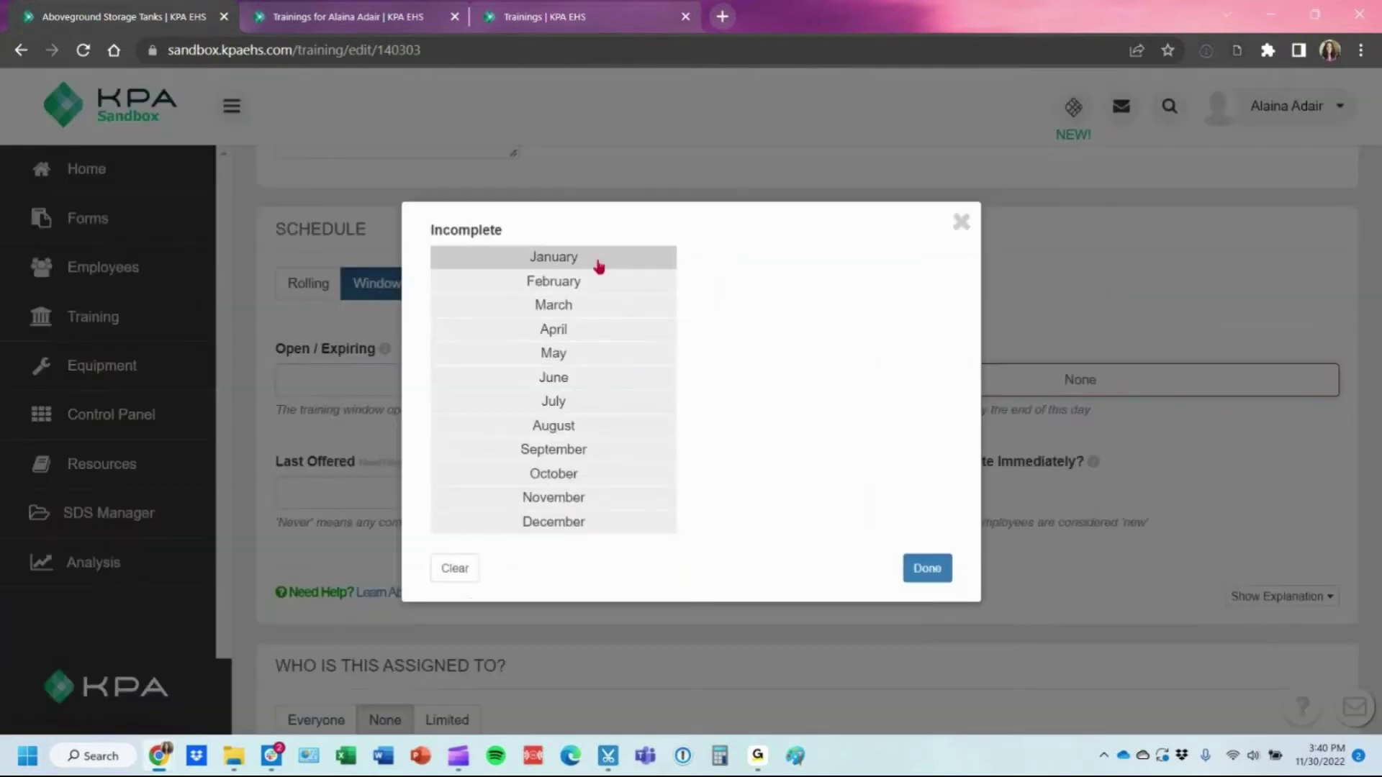
{"action": "left_click", "coordinate": [598, 260]}
{"action": "left_click", "coordinate": [782, 385]}
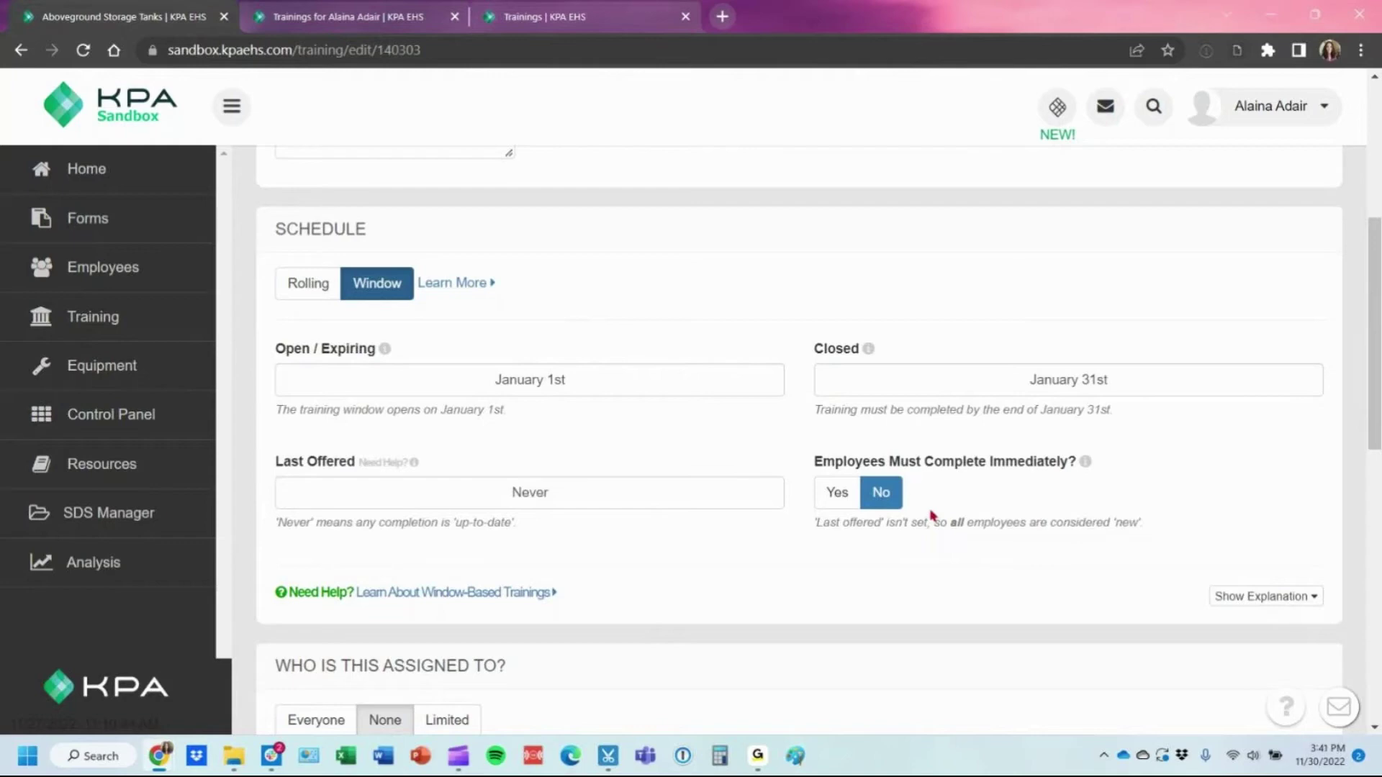
Set Must Complete Immediately to Yes and move the window to February 1 through February 28
{"action": "left_click", "coordinate": [837, 494]}
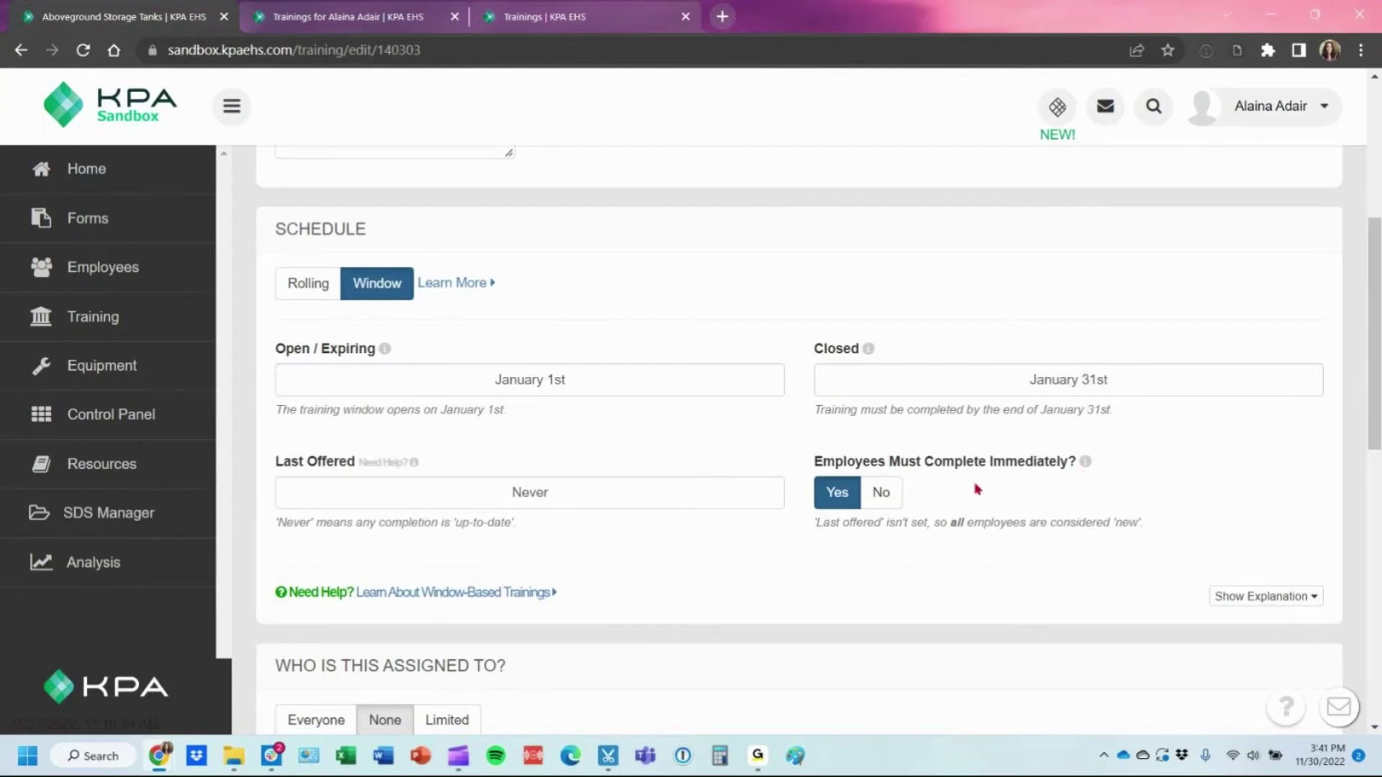
{"action": "left_click", "coordinate": [492, 381]}
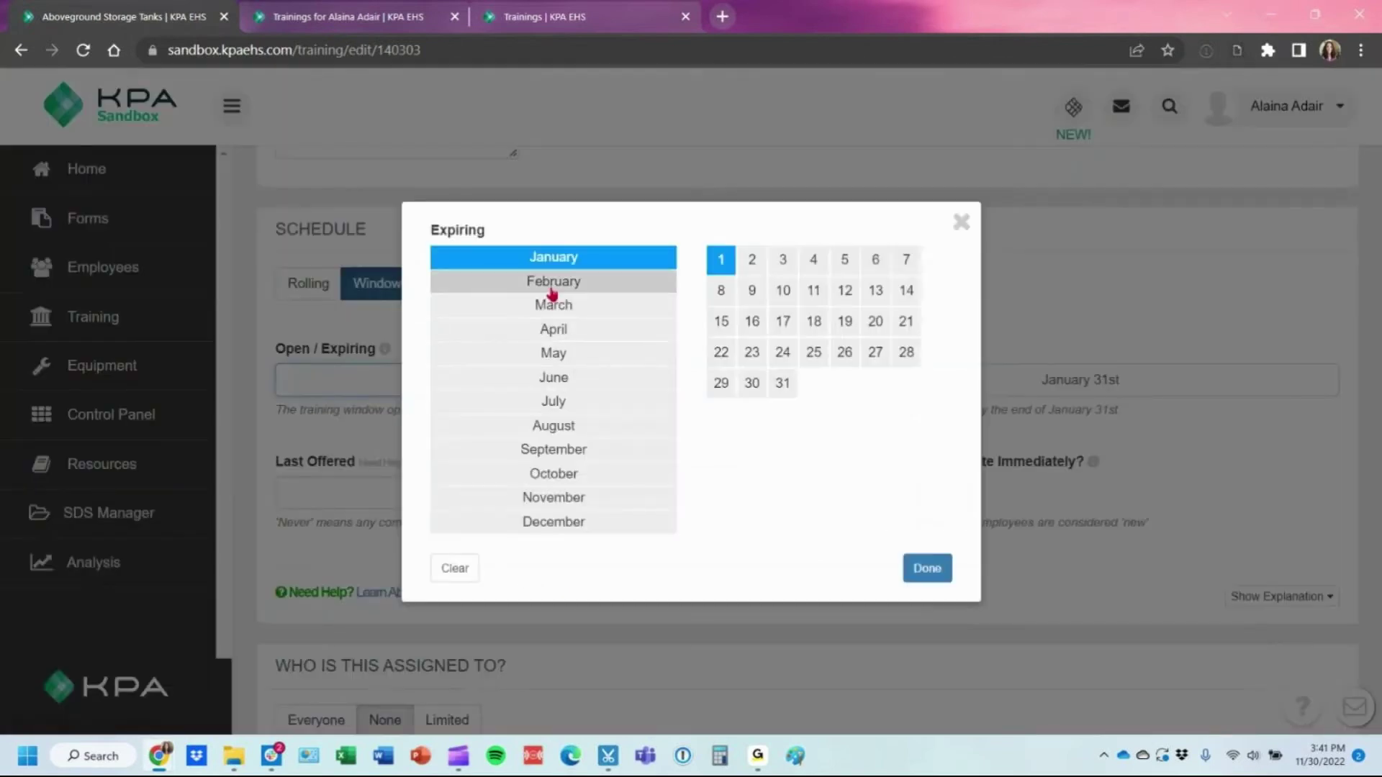
{"action": "left_click", "coordinate": [553, 281]}
{"action": "left_click", "coordinate": [720, 259]}
{"action": "left_click", "coordinate": [978, 393]}
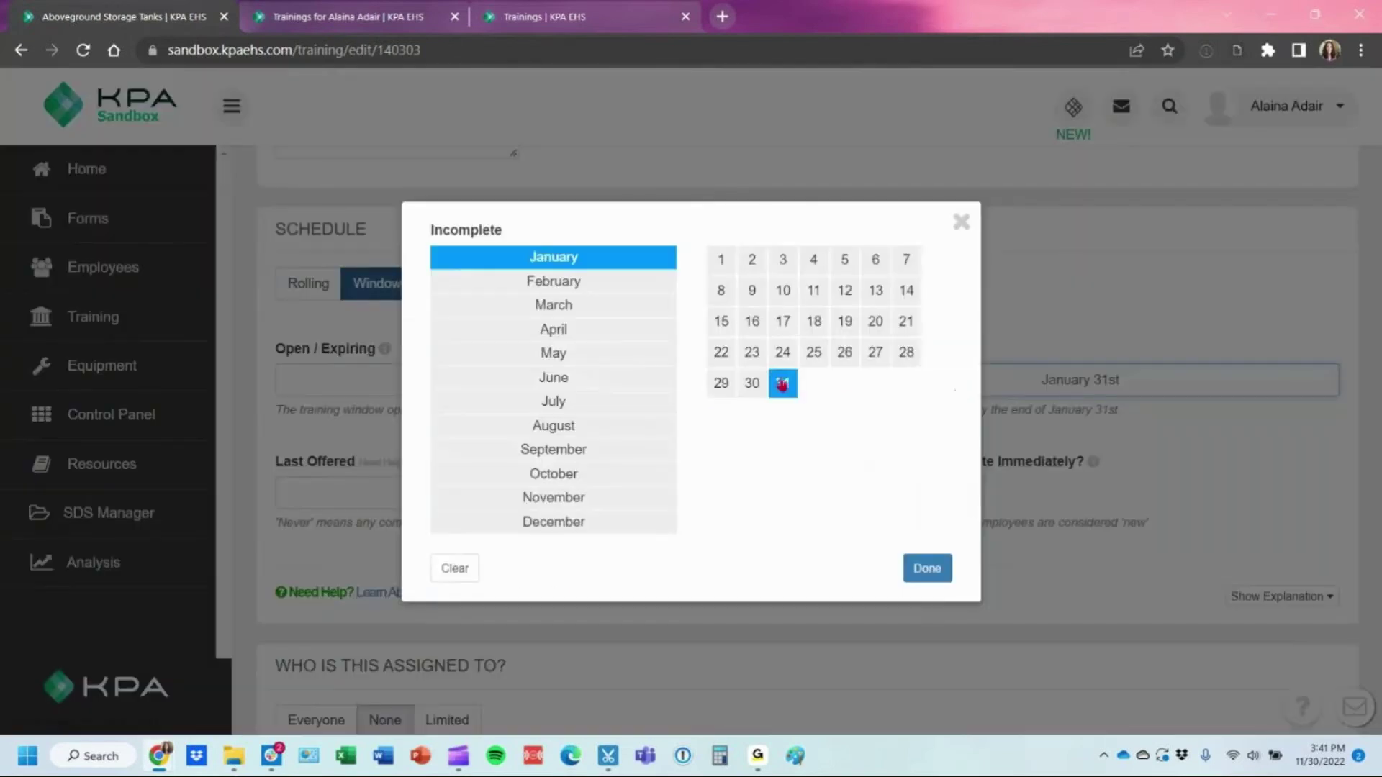
{"action": "left_click", "coordinate": [602, 281]}
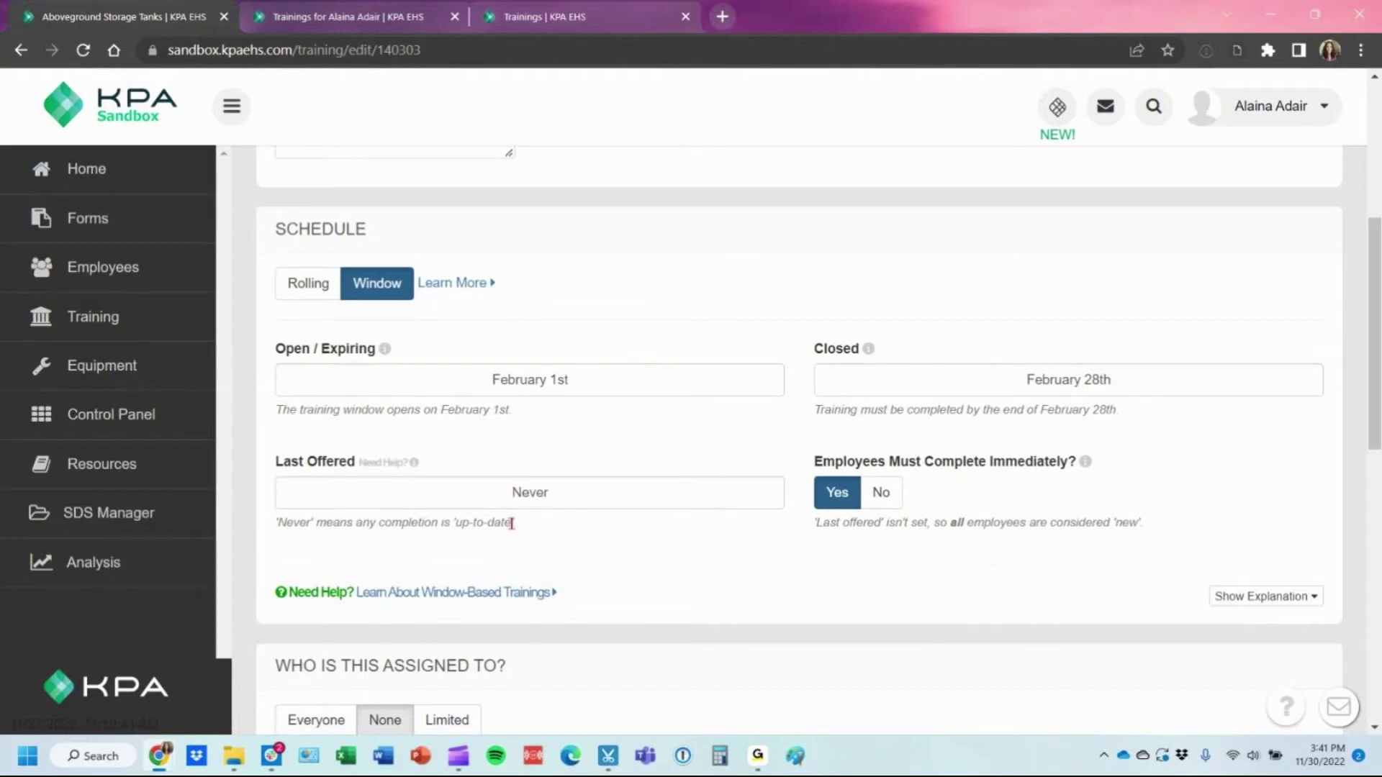
Pick January 1, 2022 as the Last Offered date in the calendar
{"action": "left_click", "coordinate": [513, 500]}
{"action": "left_click", "coordinate": [760, 249]}
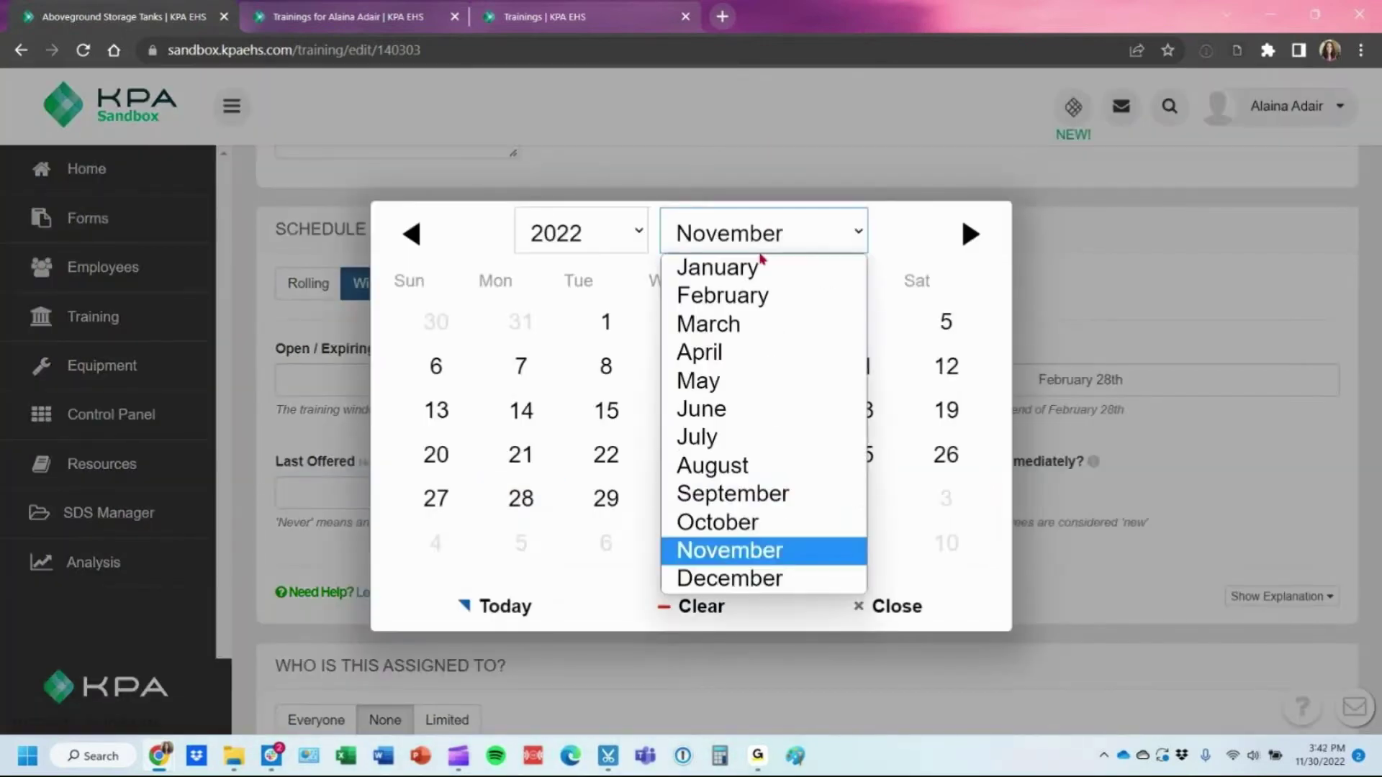
{"action": "left_click", "coordinate": [752, 266]}
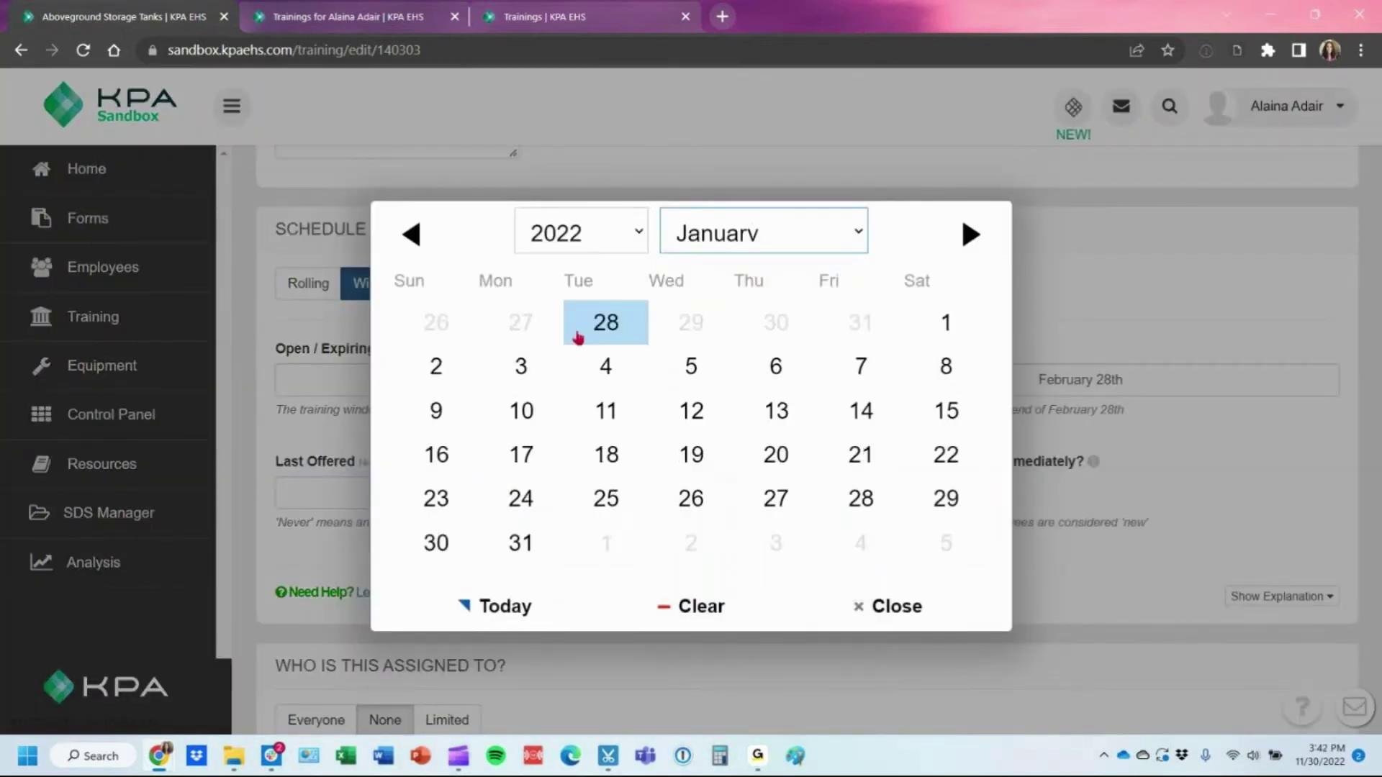
{"action": "left_click", "coordinate": [945, 327]}
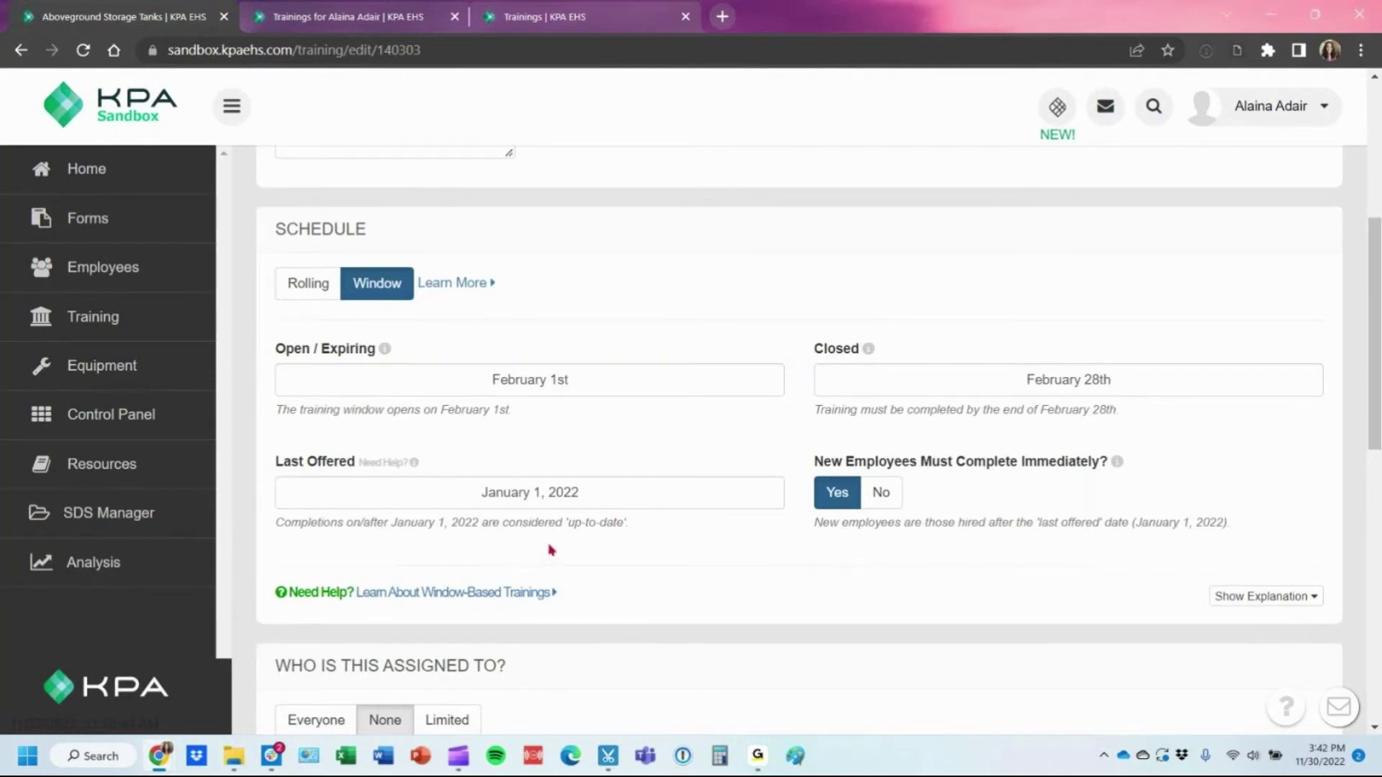
Change Who Is This Assigned To from Everyone to Limited
{"action": "scroll", "coordinate": [555, 541], "scroll_direction": "down", "scroll_amount": 3}
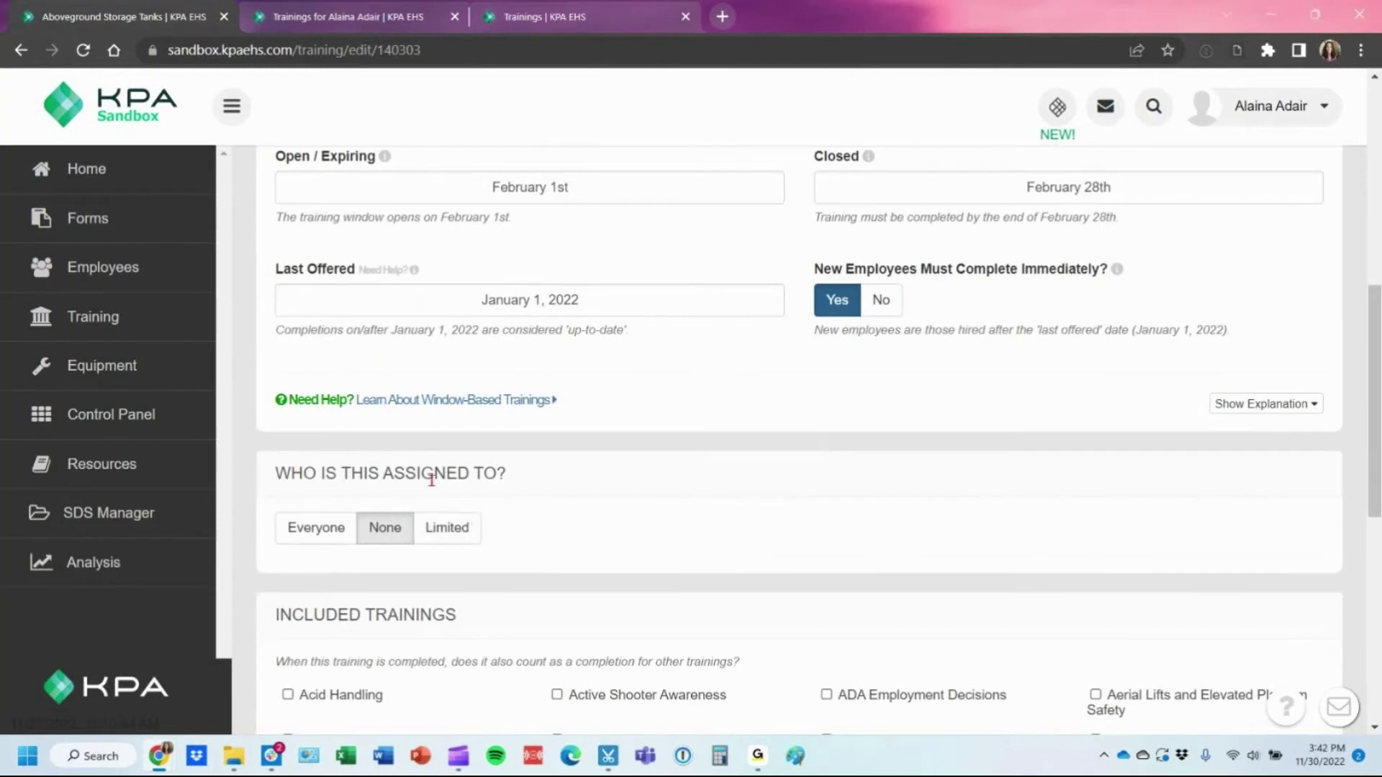
{"action": "scroll", "coordinate": [408, 477], "scroll_direction": "down", "scroll_amount": 2}
{"action": "left_click_drag", "start_coordinate": [272, 381], "coordinate": [504, 397]}
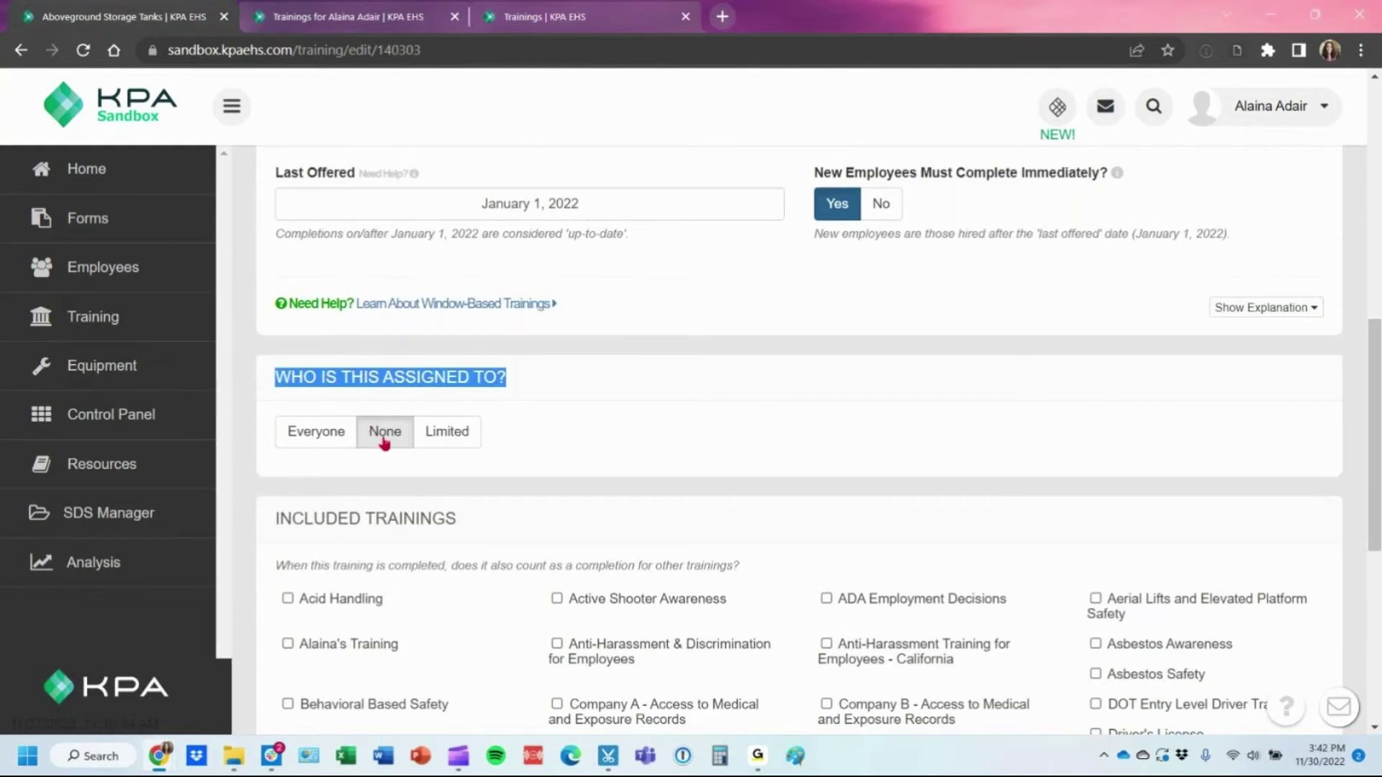
{"action": "left_click", "coordinate": [309, 440]}
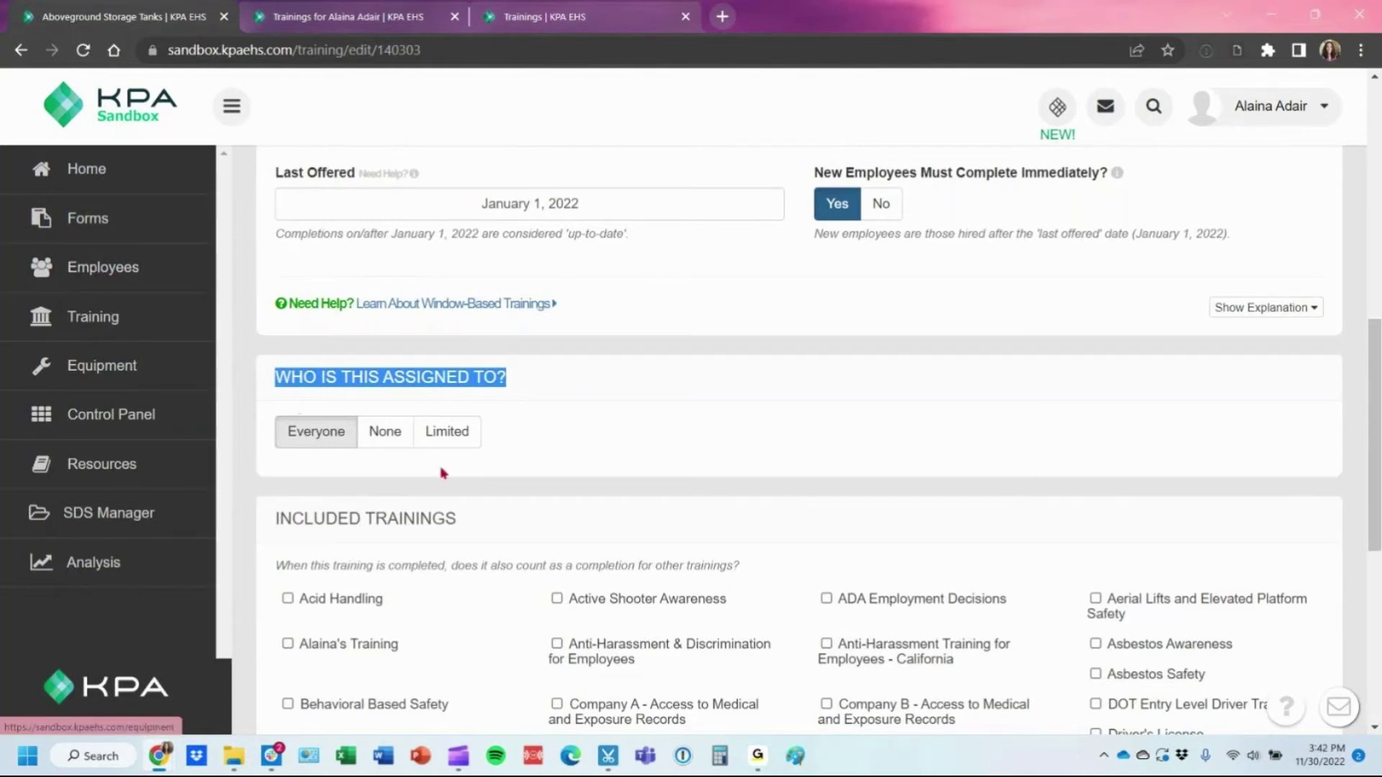
{"action": "left_click", "coordinate": [455, 444]}
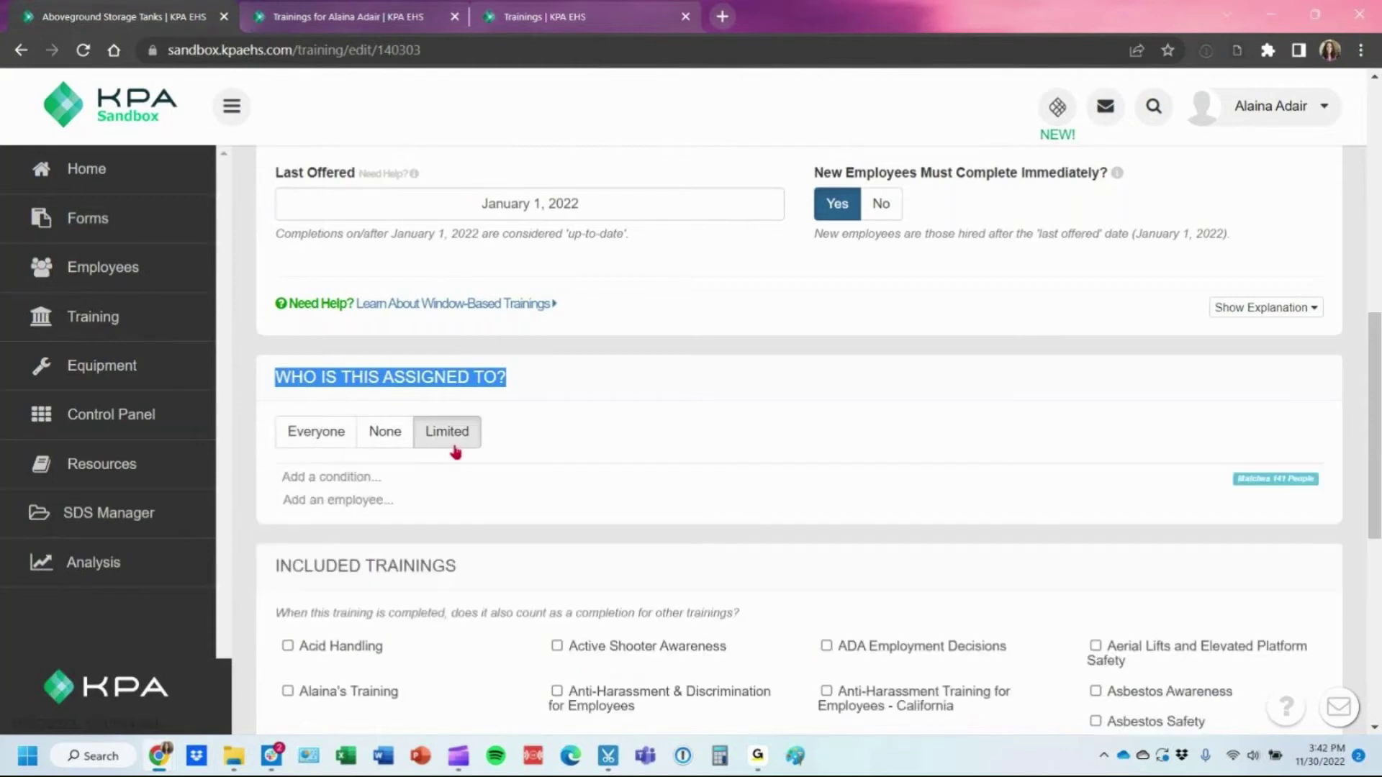
{"action": "left_click", "coordinate": [370, 506]}
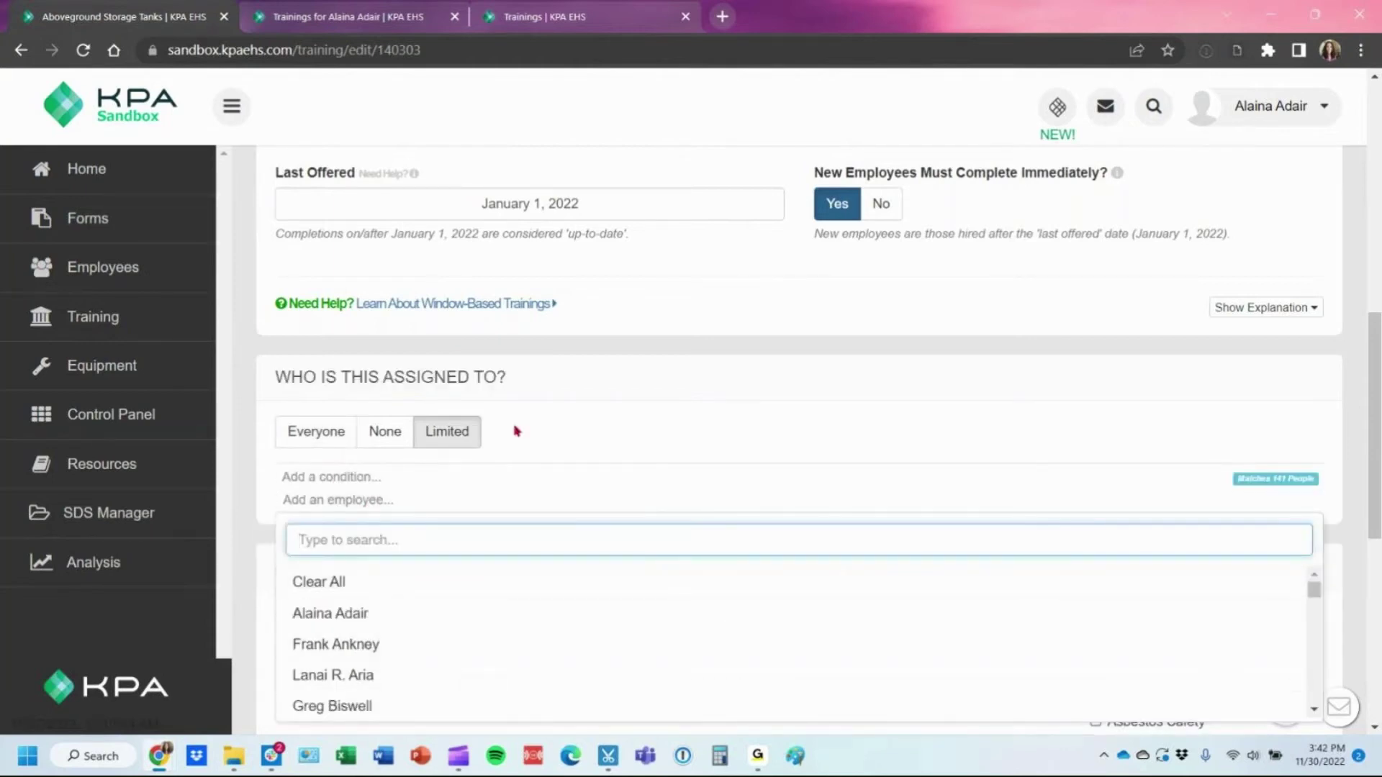
{"action": "left_click", "coordinate": [590, 430]}
Add a Field Office condition including Houston and Norman, OK
{"action": "left_click", "coordinate": [319, 479]}
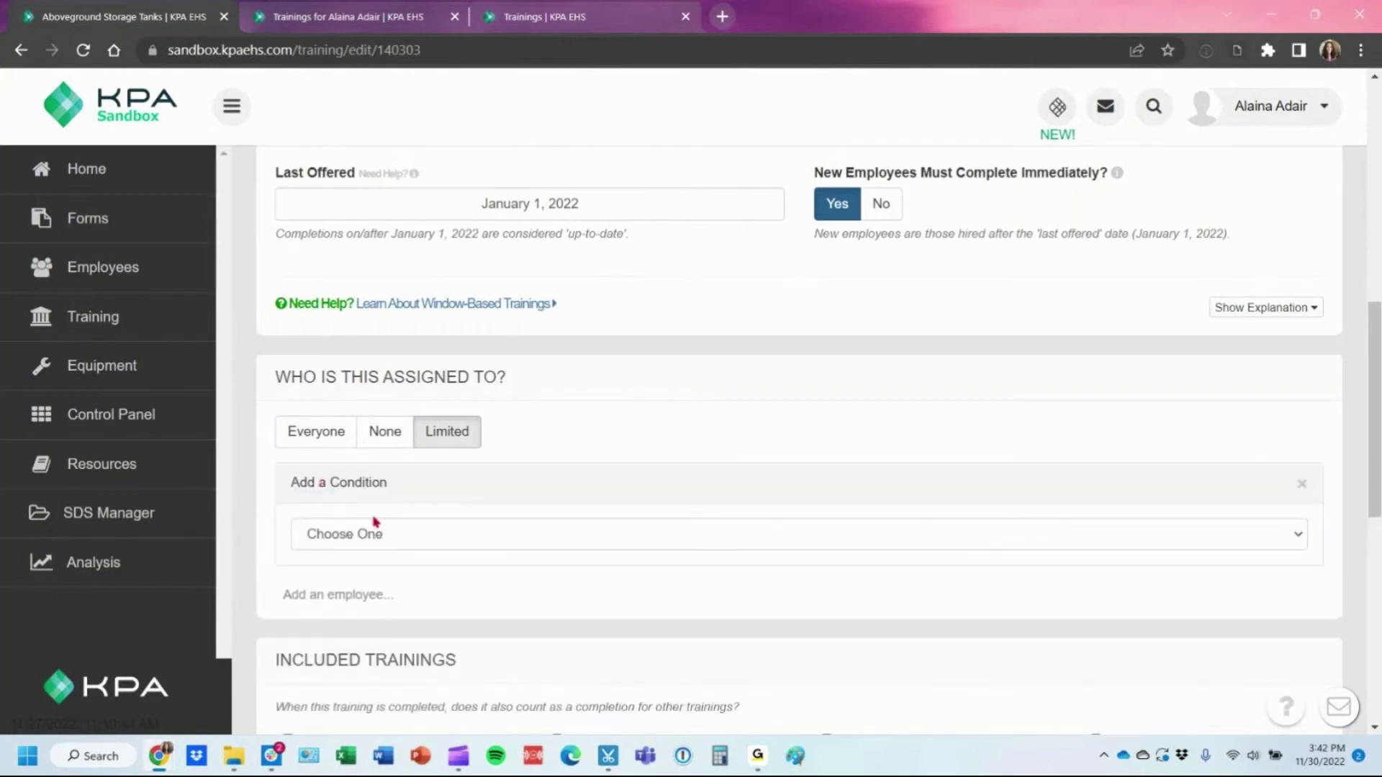
{"action": "left_click", "coordinate": [379, 534]}
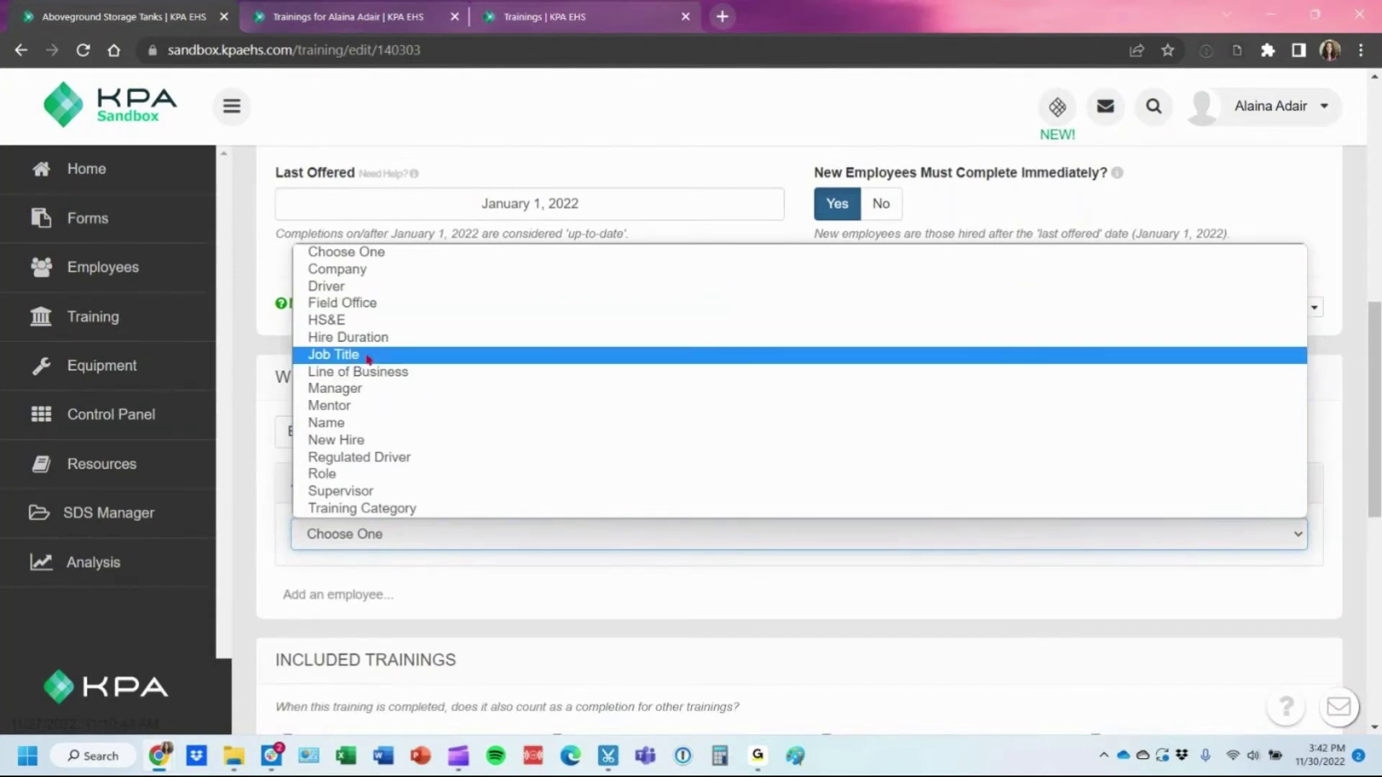
{"action": "left_click", "coordinate": [359, 303]}
{"action": "left_click", "coordinate": [468, 567]}
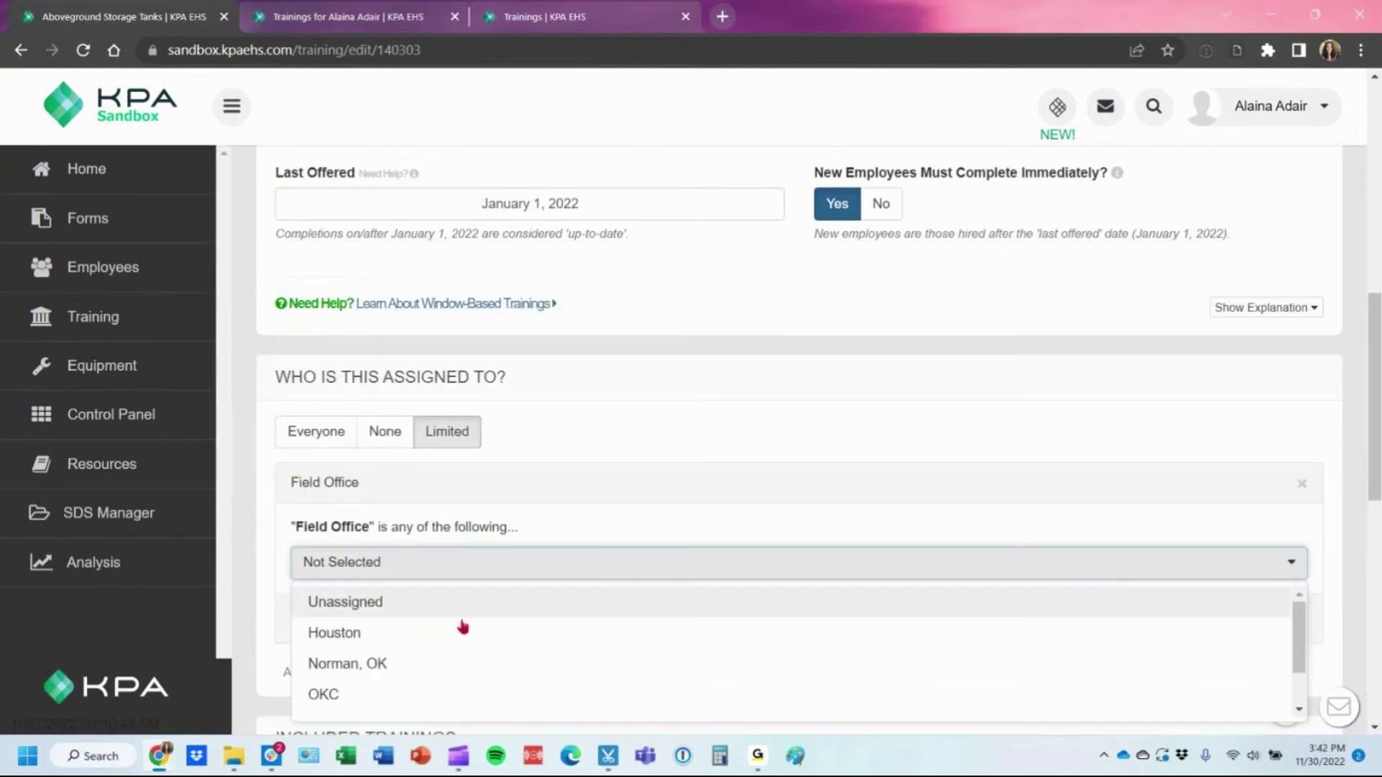
{"action": "left_click", "coordinate": [461, 633], "text": "shift"}
{"action": "left_click", "coordinate": [447, 661], "text": "shift"}
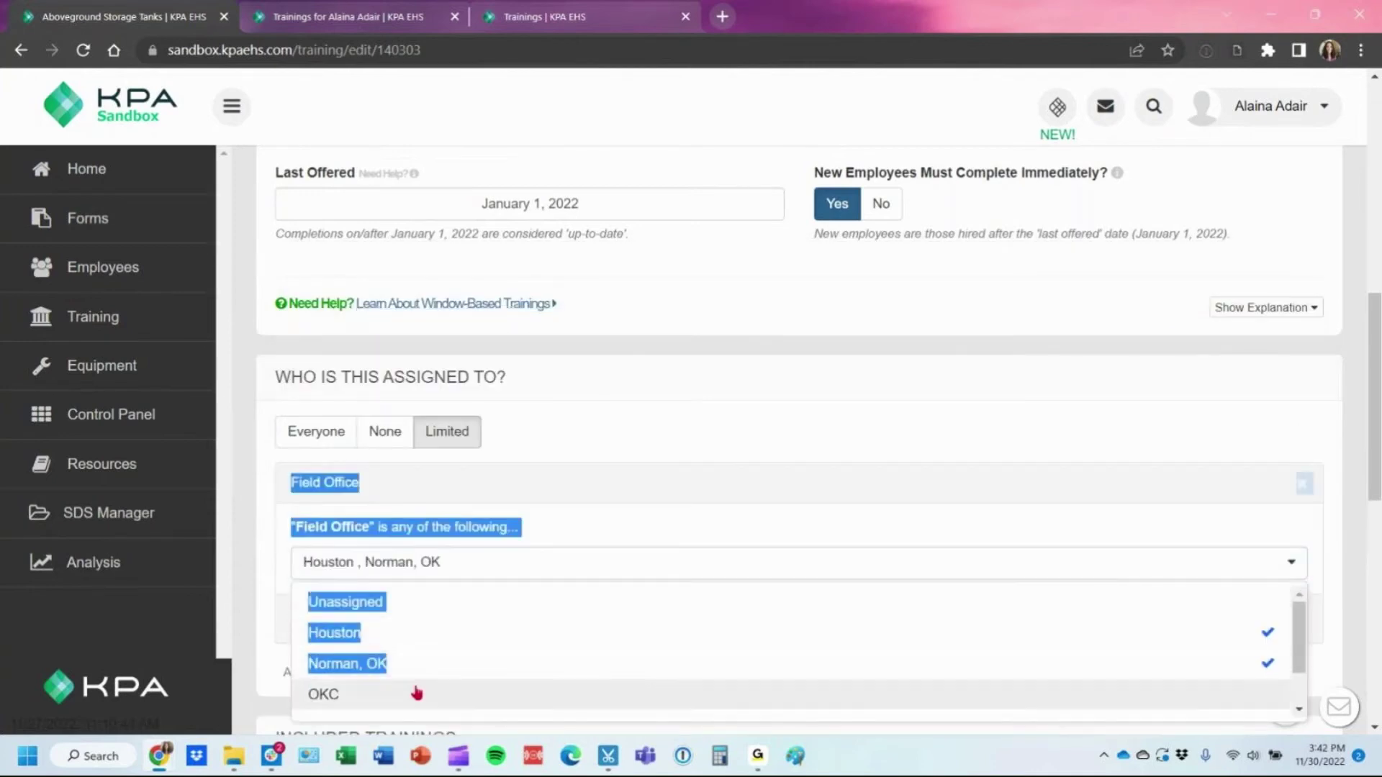
{"action": "left_click", "coordinate": [536, 477]}
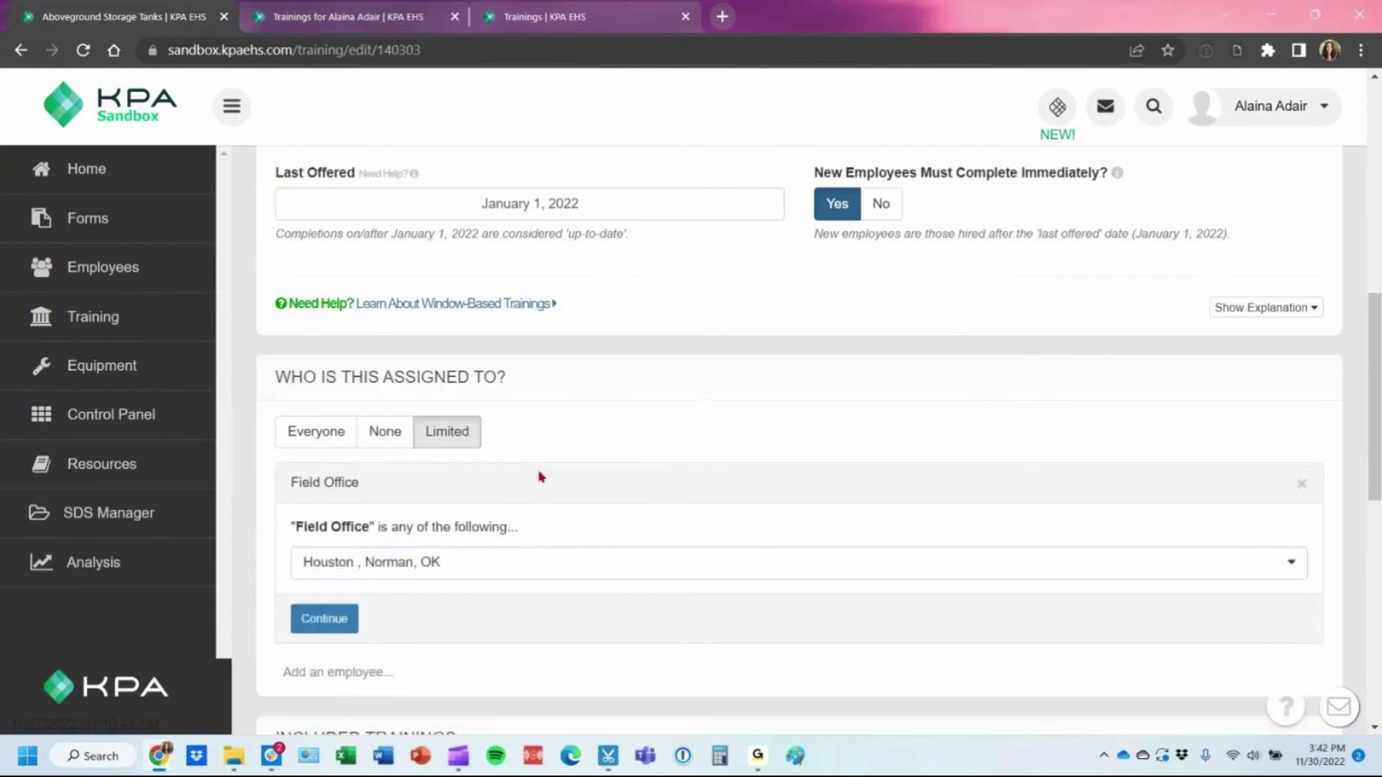
{"action": "left_click", "coordinate": [333, 627]}
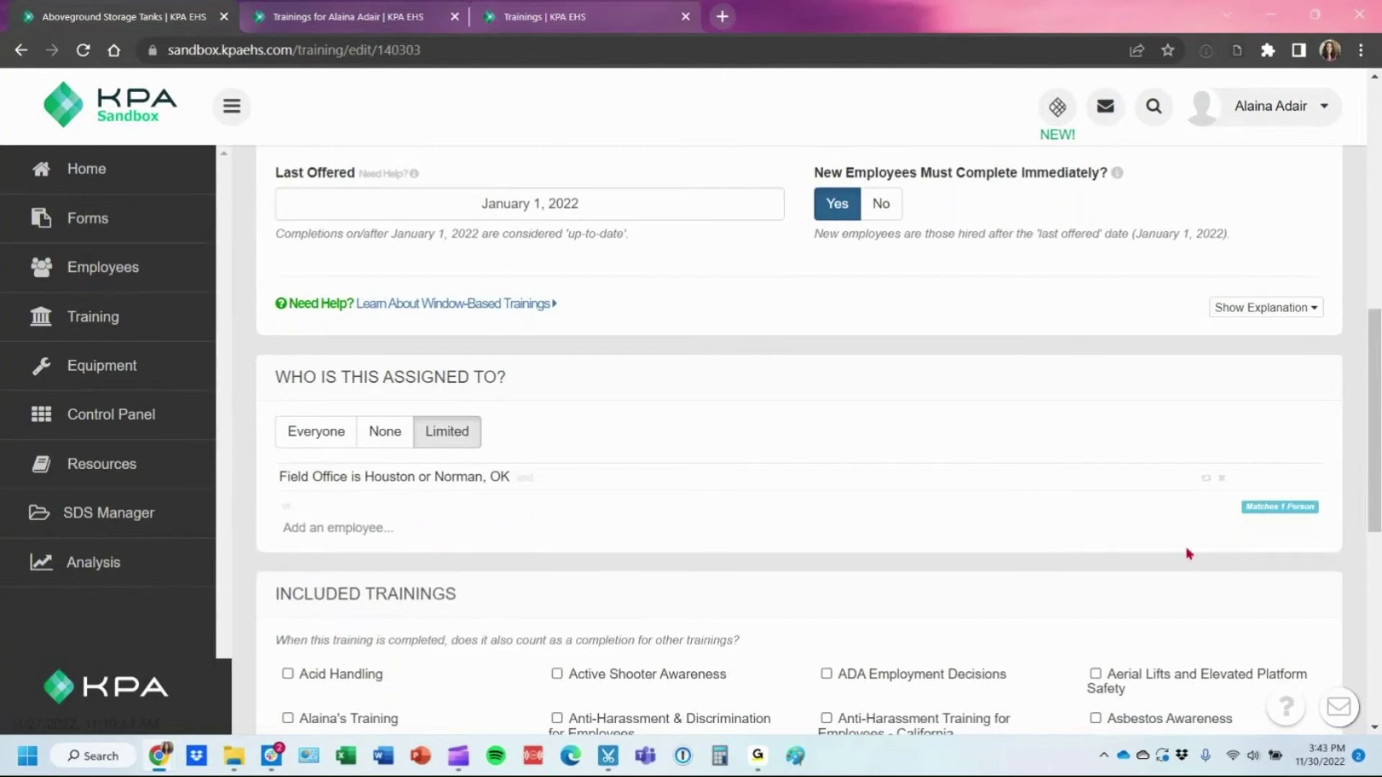
{"action": "scroll", "coordinate": [1130, 537], "scroll_direction": "down", "scroll_amount": 4}
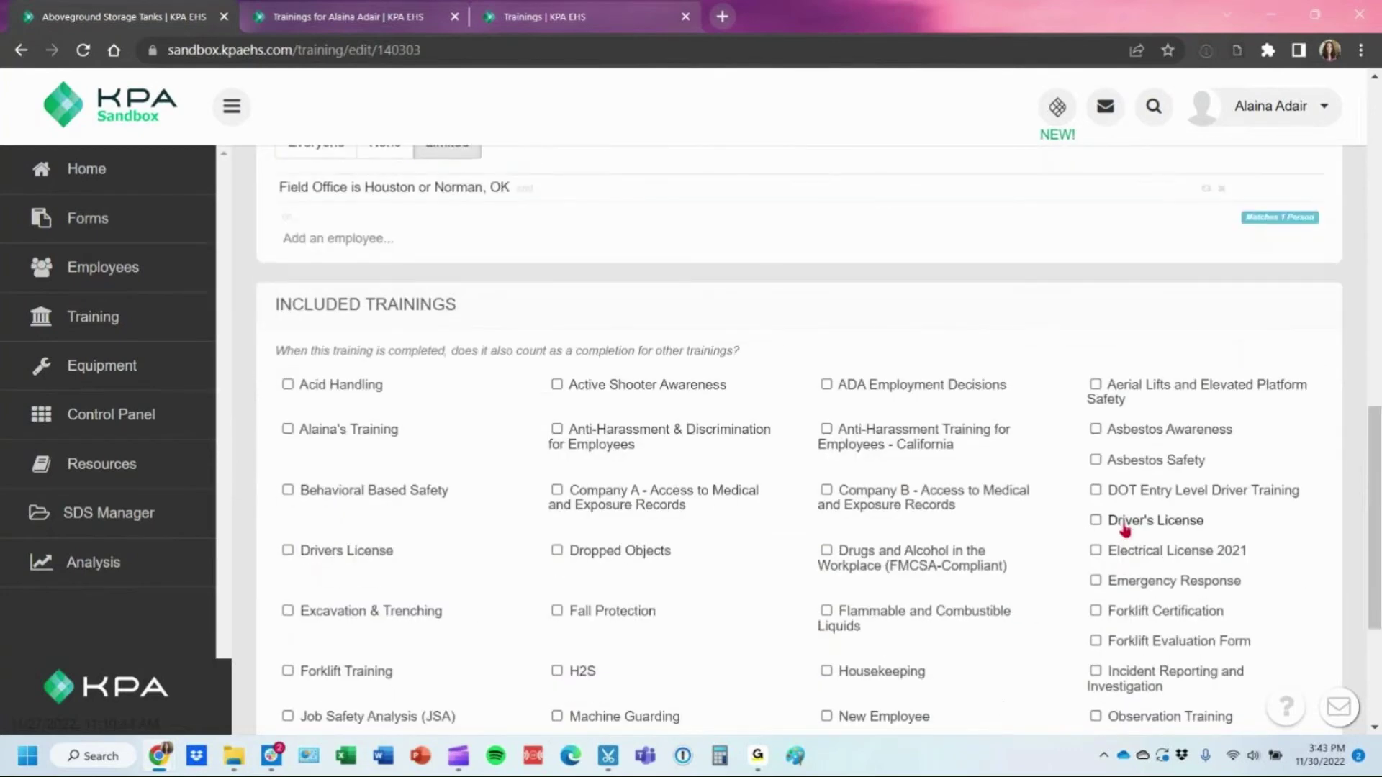
{"action": "scroll", "coordinate": [1120, 527], "scroll_direction": "down", "scroll_amount": 1}
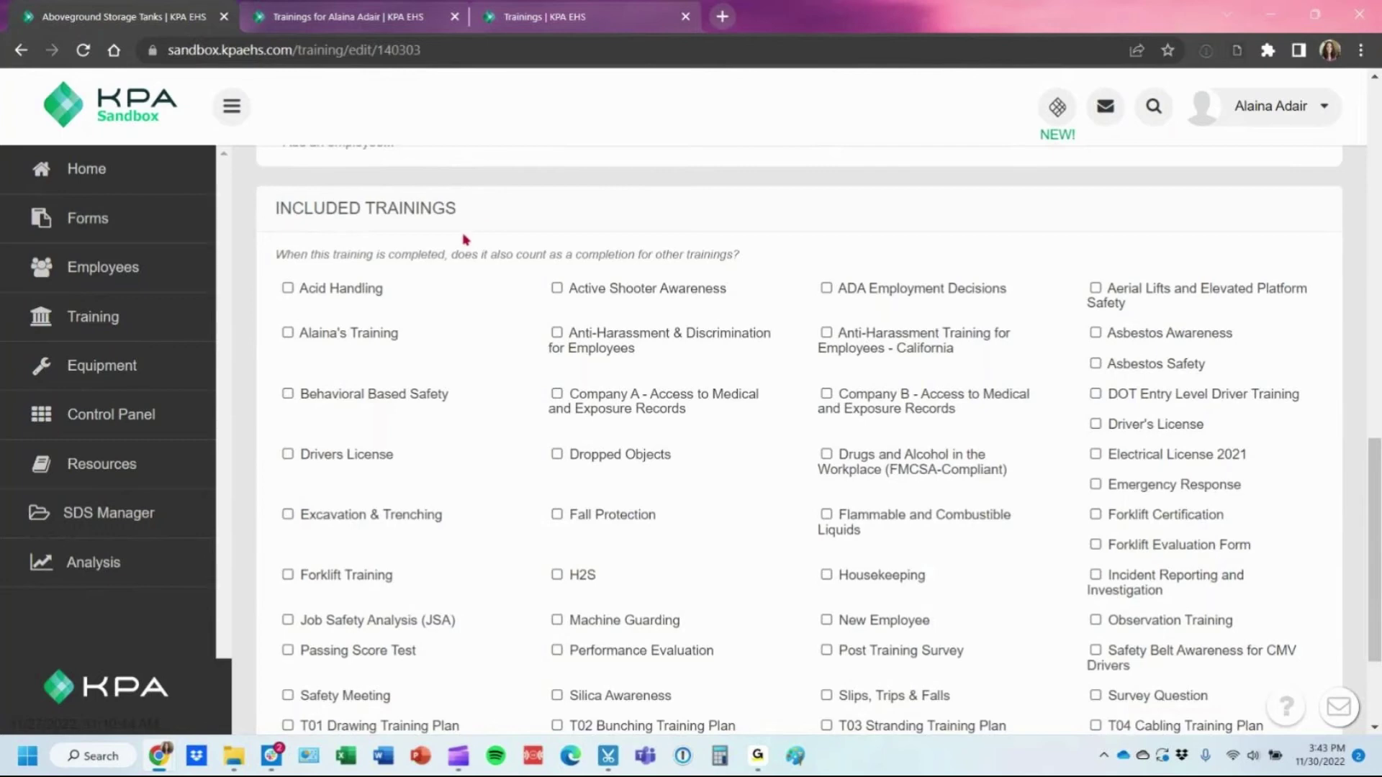
{"action": "left_click", "coordinate": [352, 305]}
{"action": "left_click", "coordinate": [367, 516]}
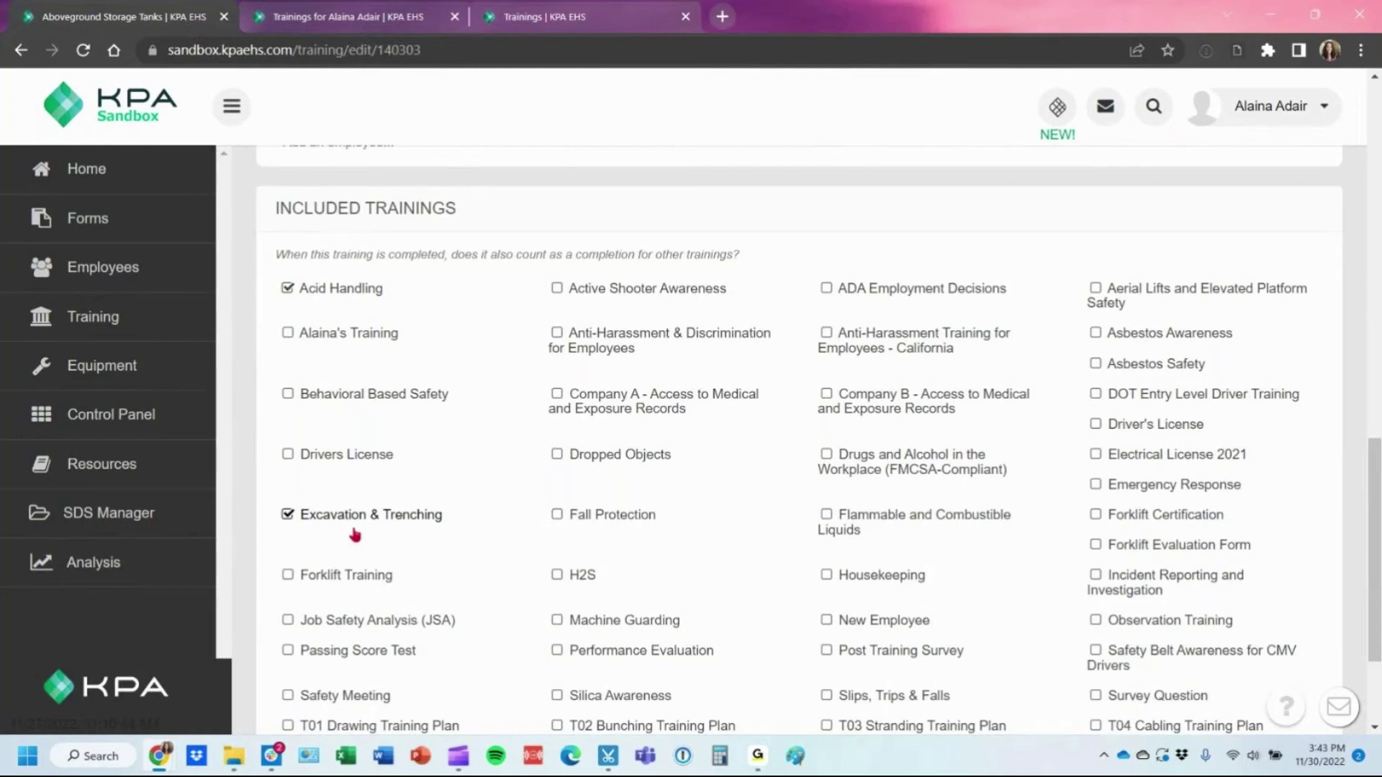
{"action": "left_click", "coordinate": [354, 531]}
{"action": "left_click", "coordinate": [343, 293]}
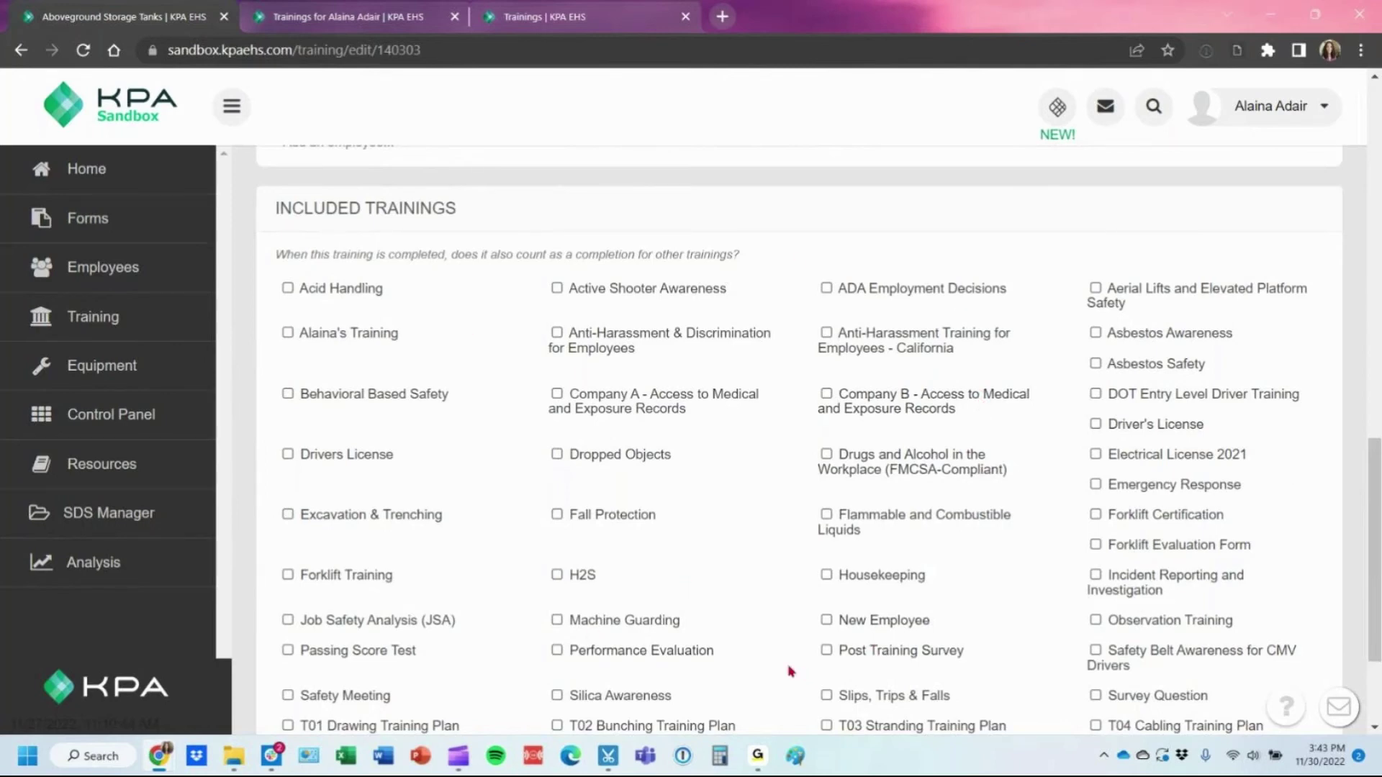
{"action": "scroll", "coordinate": [786, 669], "scroll_direction": "down", "scroll_amount": 3}
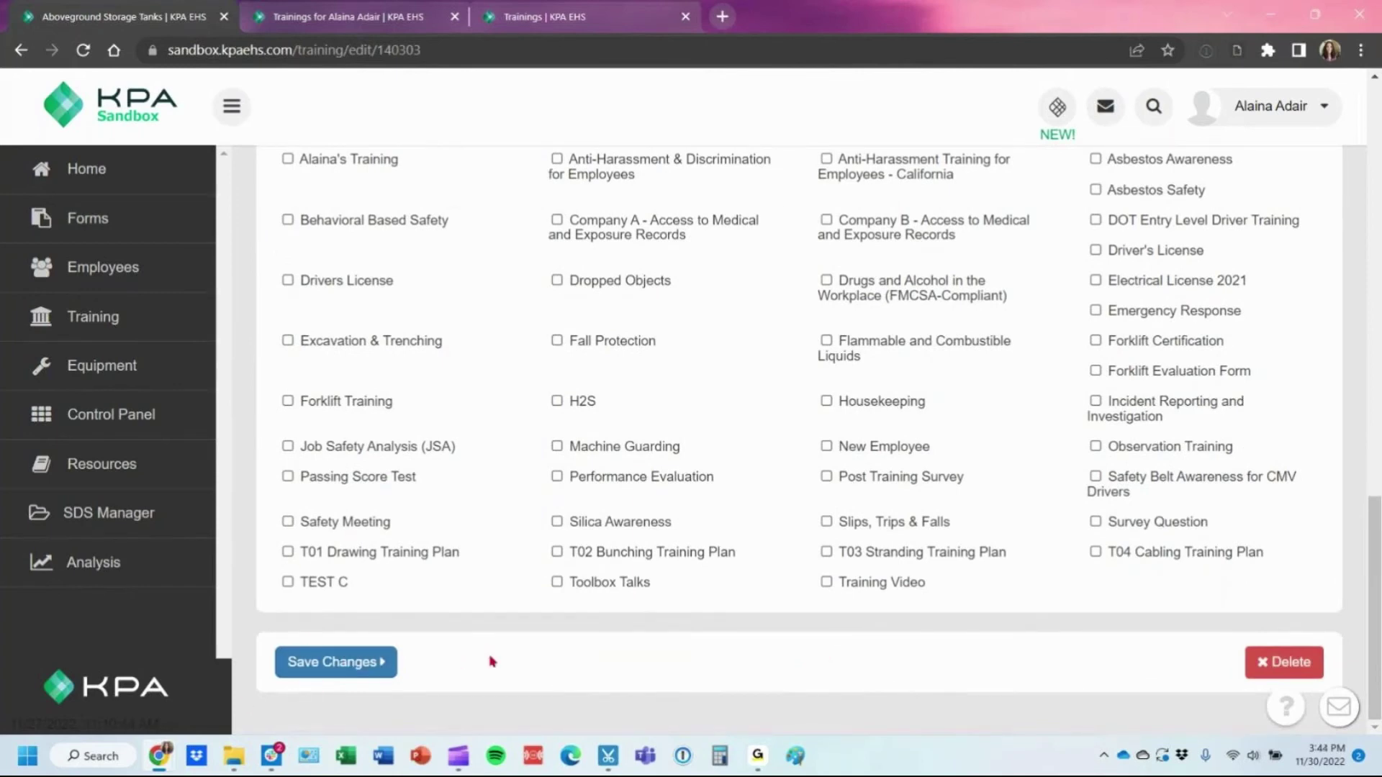
Save the Aboveground Storage Tanks training with its Feb 1 - Mar 1 renewal for Houston or Norman
{"action": "left_click", "coordinate": [383, 673]}
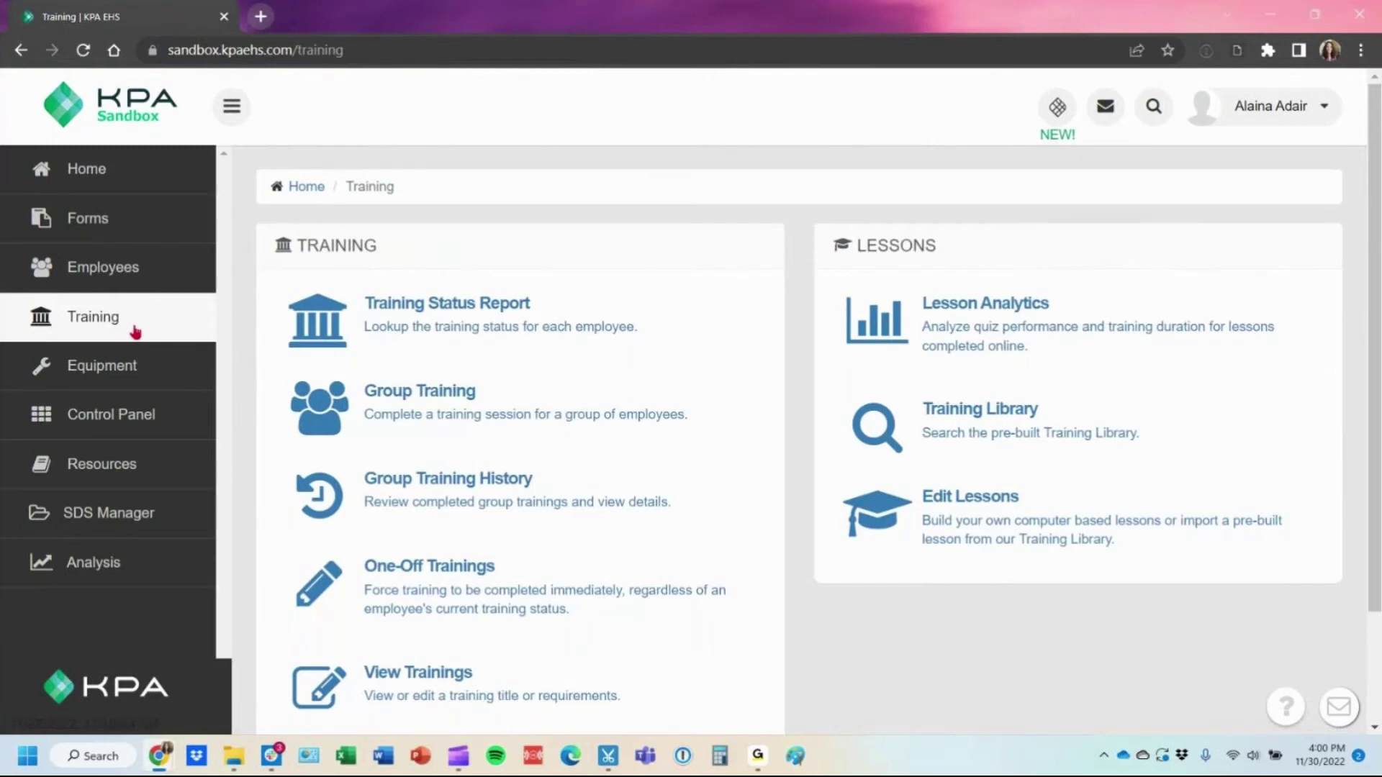
Pull up Aboveground Storage Tanks from View Trainings, flagged incomplete, last completed Oct 31, 2022
{"action": "left_click", "coordinate": [454, 707]}
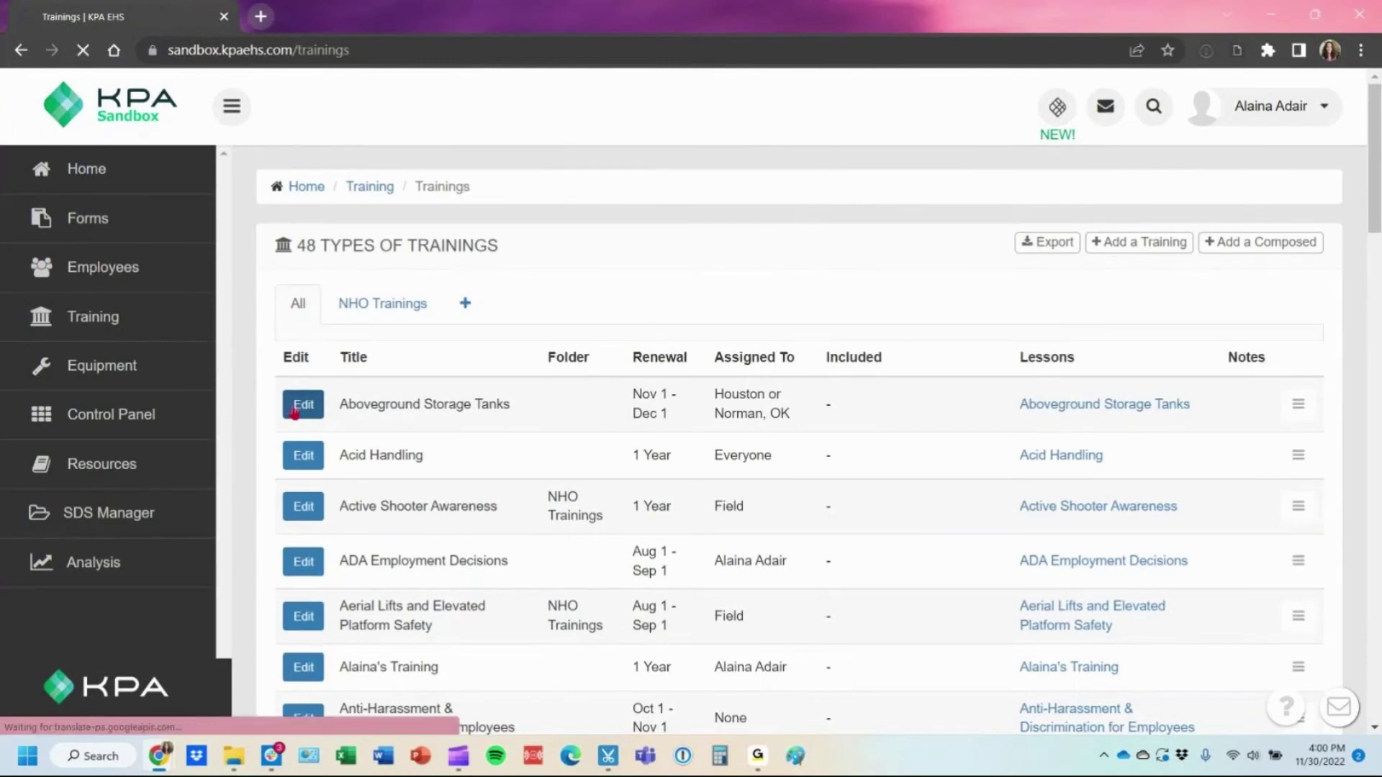
{"action": "left_click", "coordinate": [295, 409]}
{"action": "scroll", "coordinate": [845, 481], "scroll_direction": "down", "scroll_amount": 7}
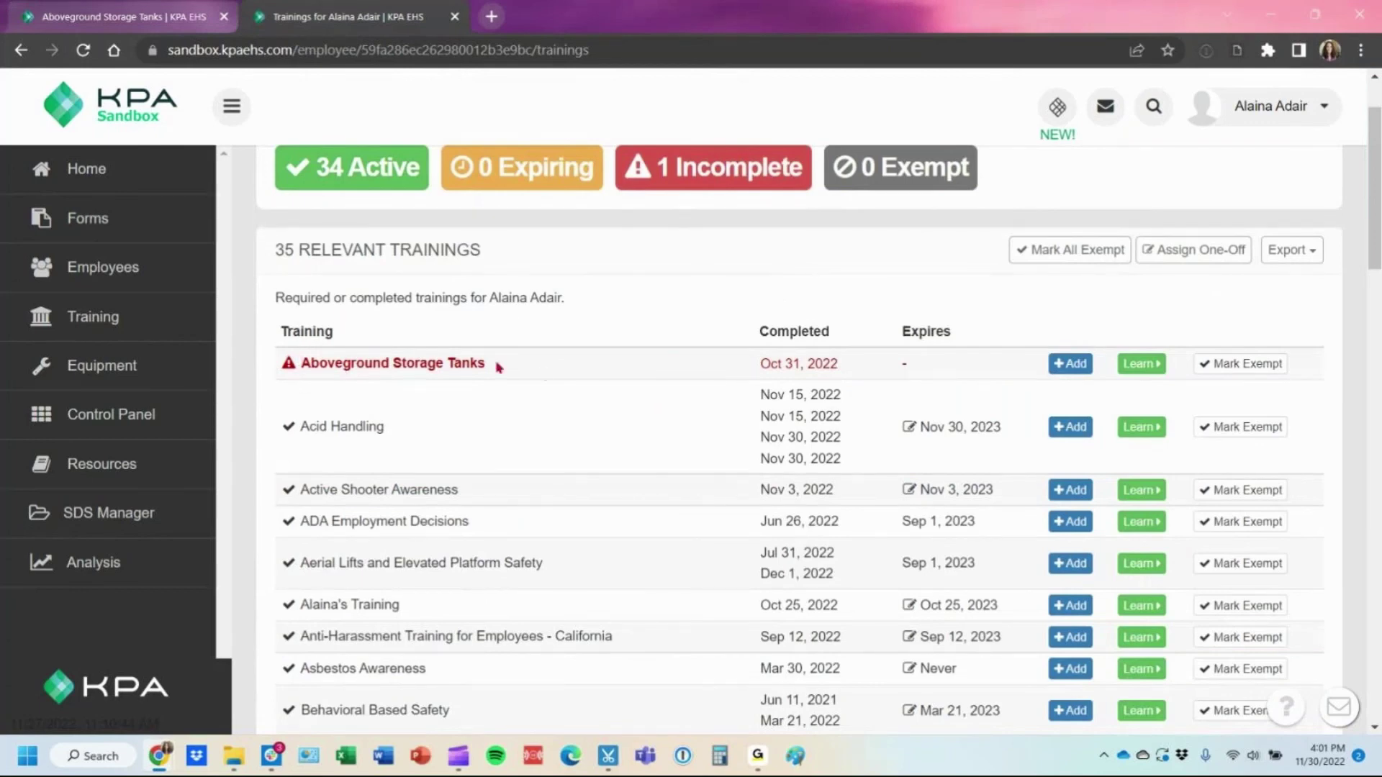
Clear the highlighted entry text and go back to the Aboveground Storage Tanks edit form
{"action": "left_click_drag", "start_coordinate": [497, 365], "coordinate": [300, 378]}
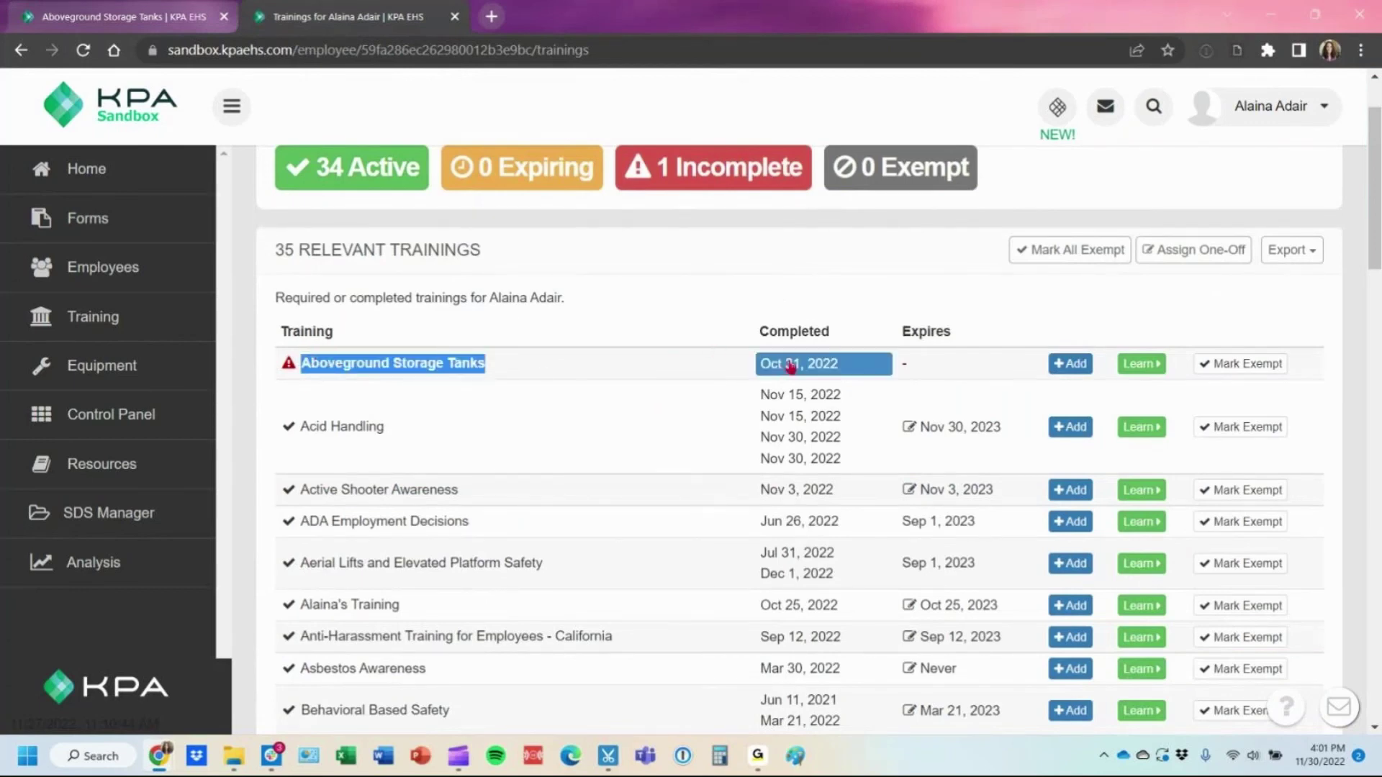
{"action": "left_click", "coordinate": [856, 373]}
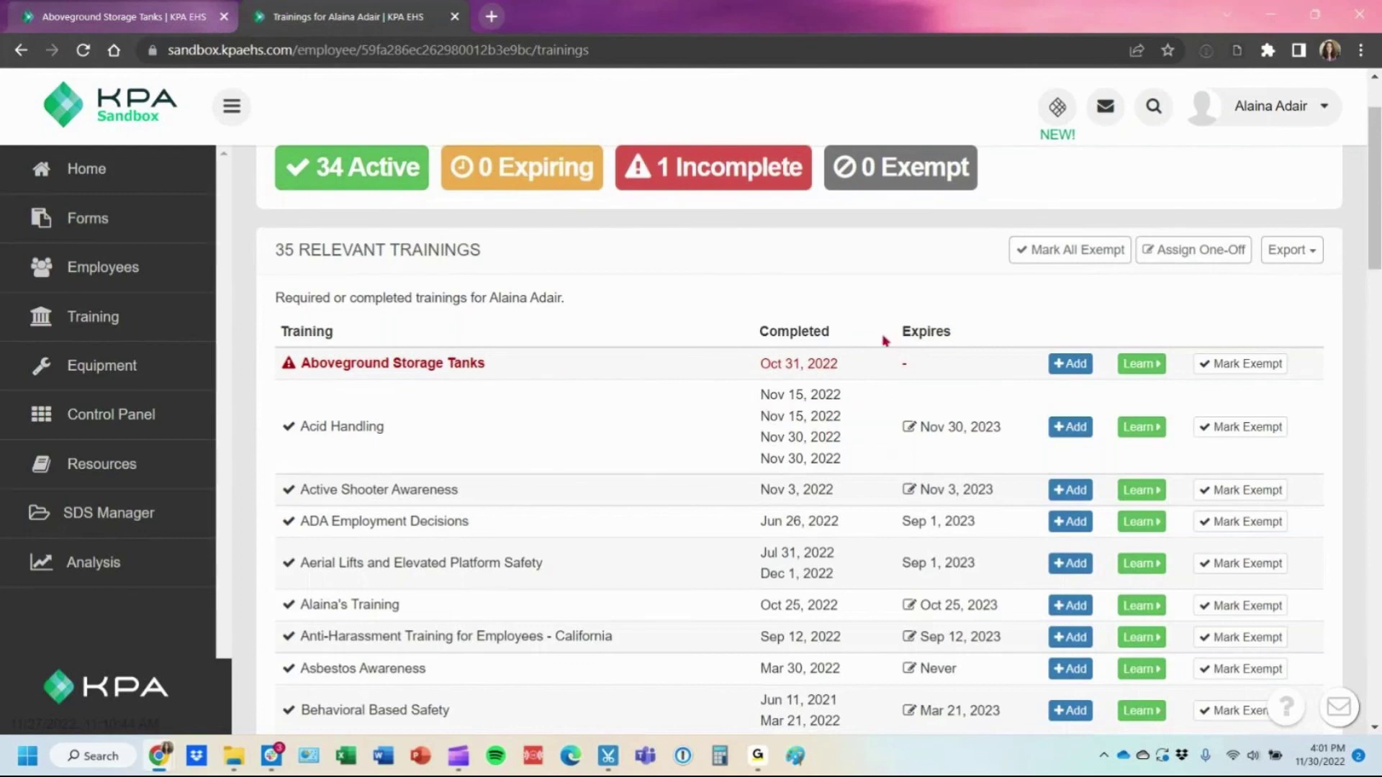
{"action": "left_click", "coordinate": [135, 12]}
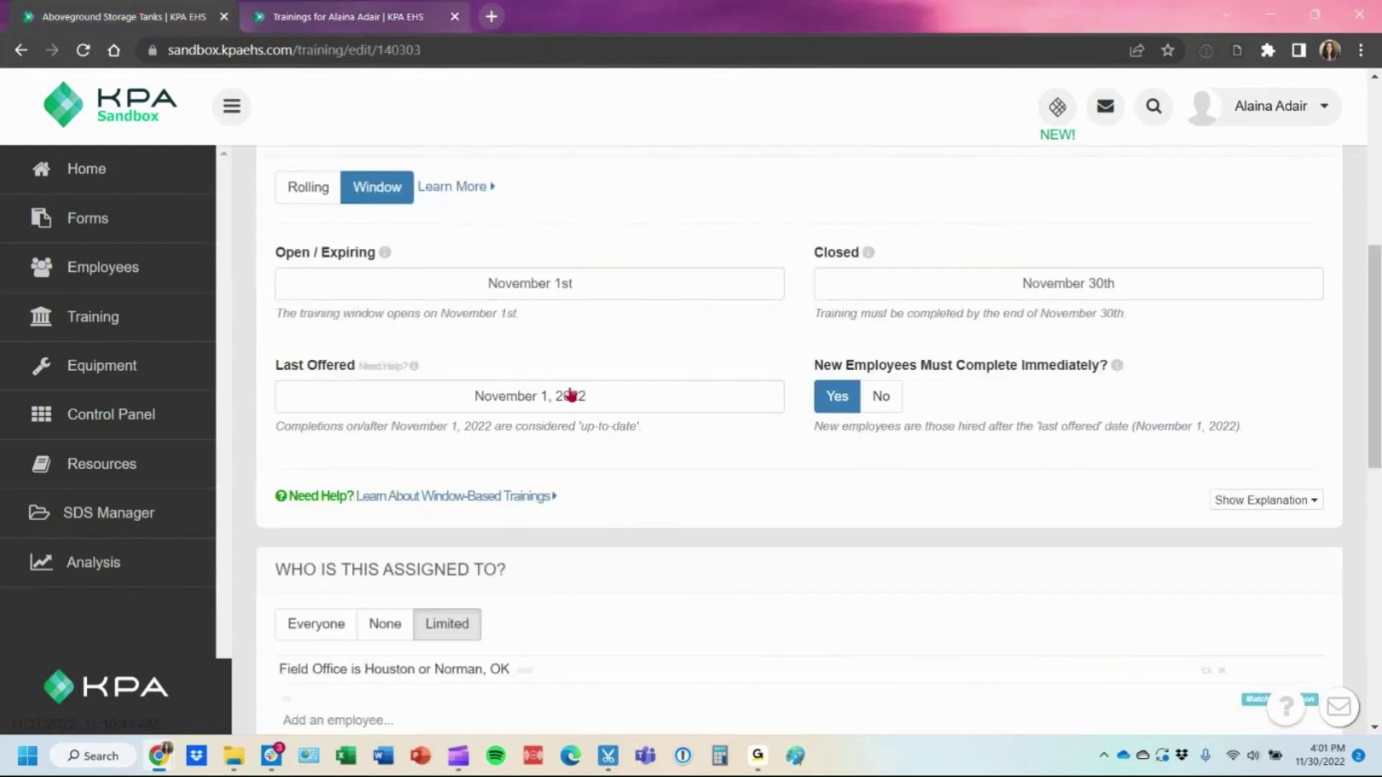
Set Last Offered to October 30, 2022, save, and refresh the employee's list to show expiring Dec 1
{"action": "left_click", "coordinate": [612, 408]}
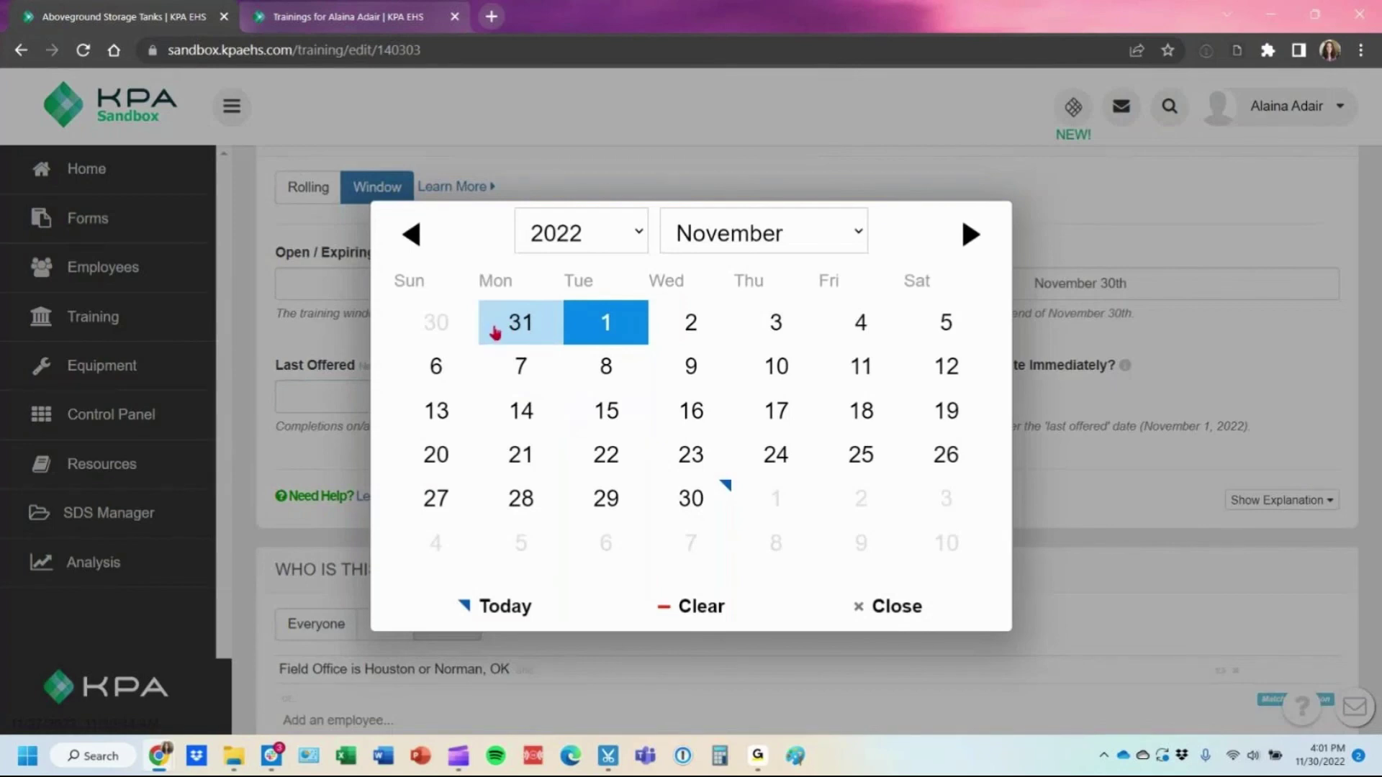
{"action": "left_click", "coordinate": [436, 324]}
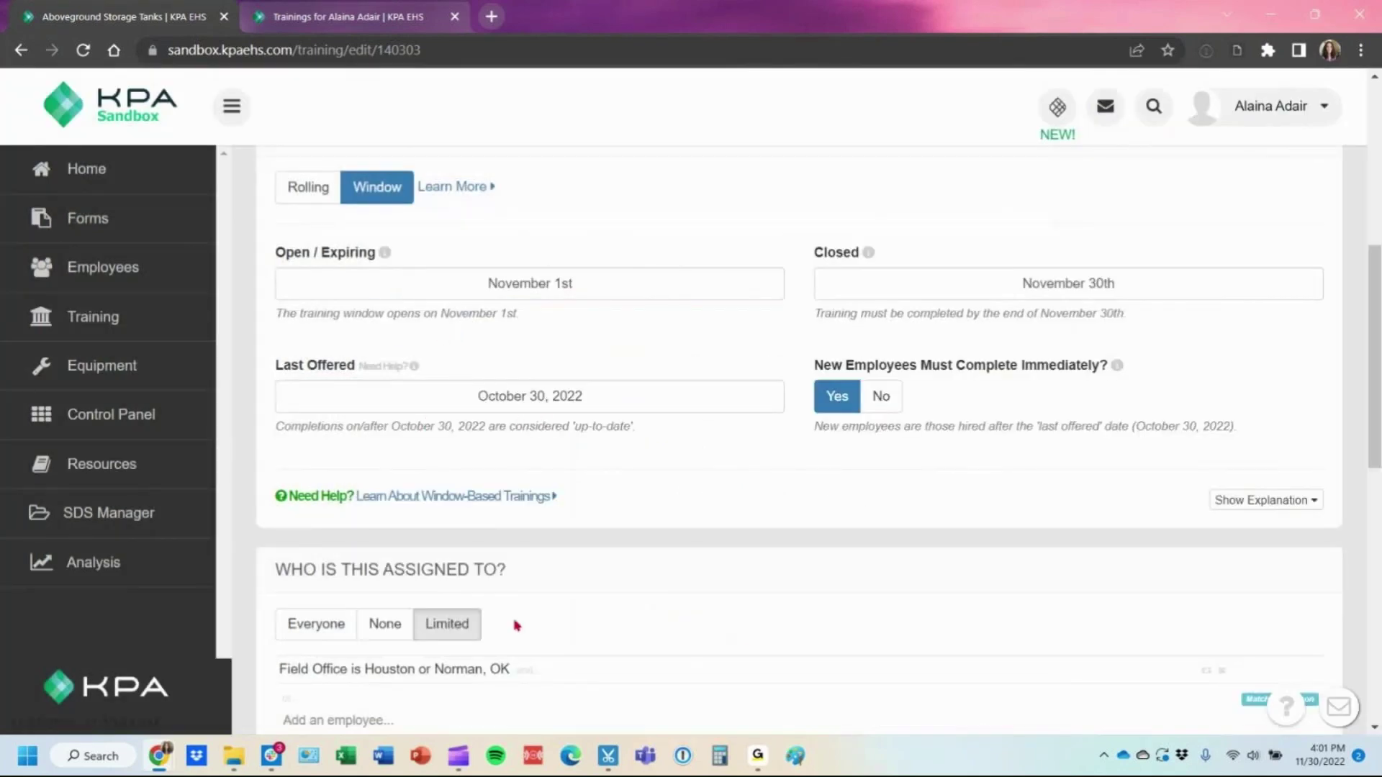
{"action": "scroll", "coordinate": [547, 513], "scroll_direction": "down", "scroll_amount": 3}
{"action": "scroll", "coordinate": [565, 514], "scroll_direction": "down", "scroll_amount": 6}
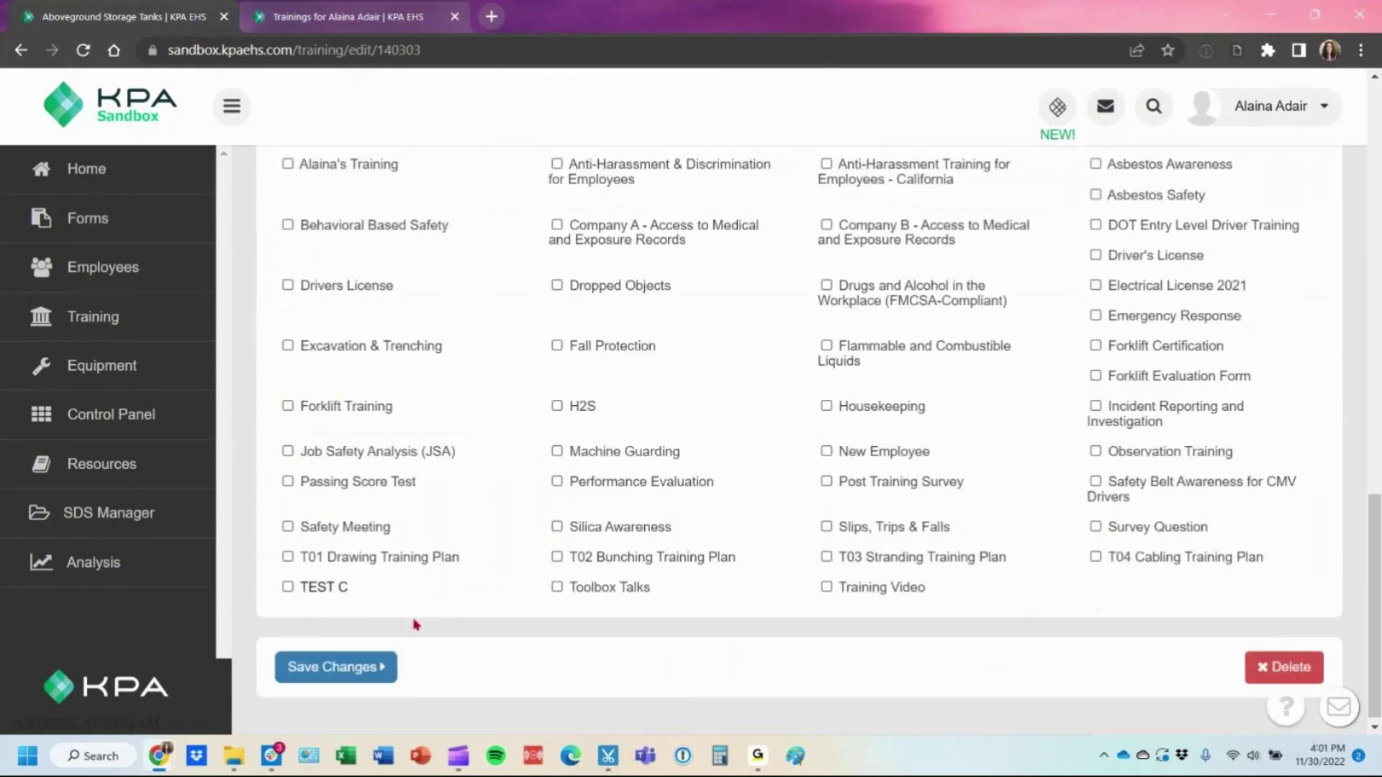
{"action": "left_click", "coordinate": [337, 661]}
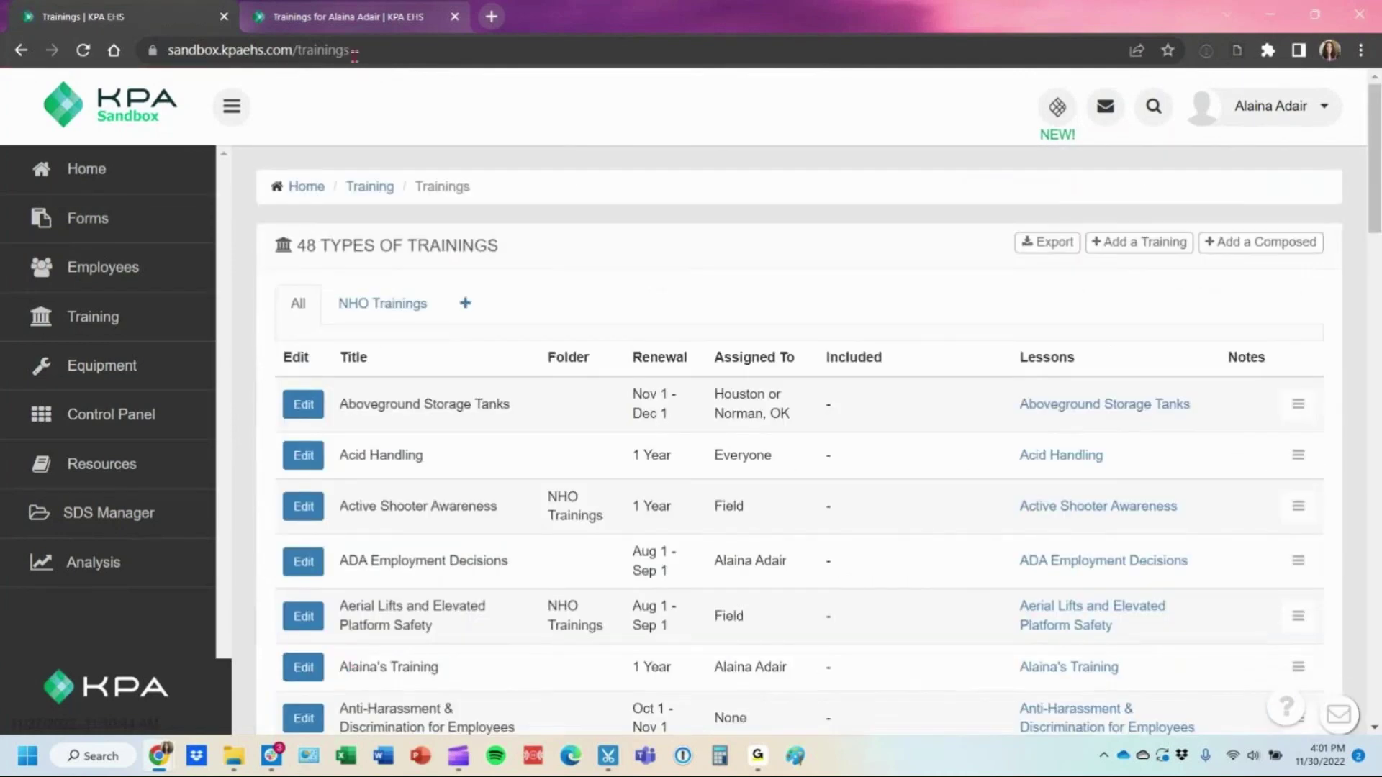
{"action": "left_click", "coordinate": [367, 17]}
{"action": "key", "text": "F5"}
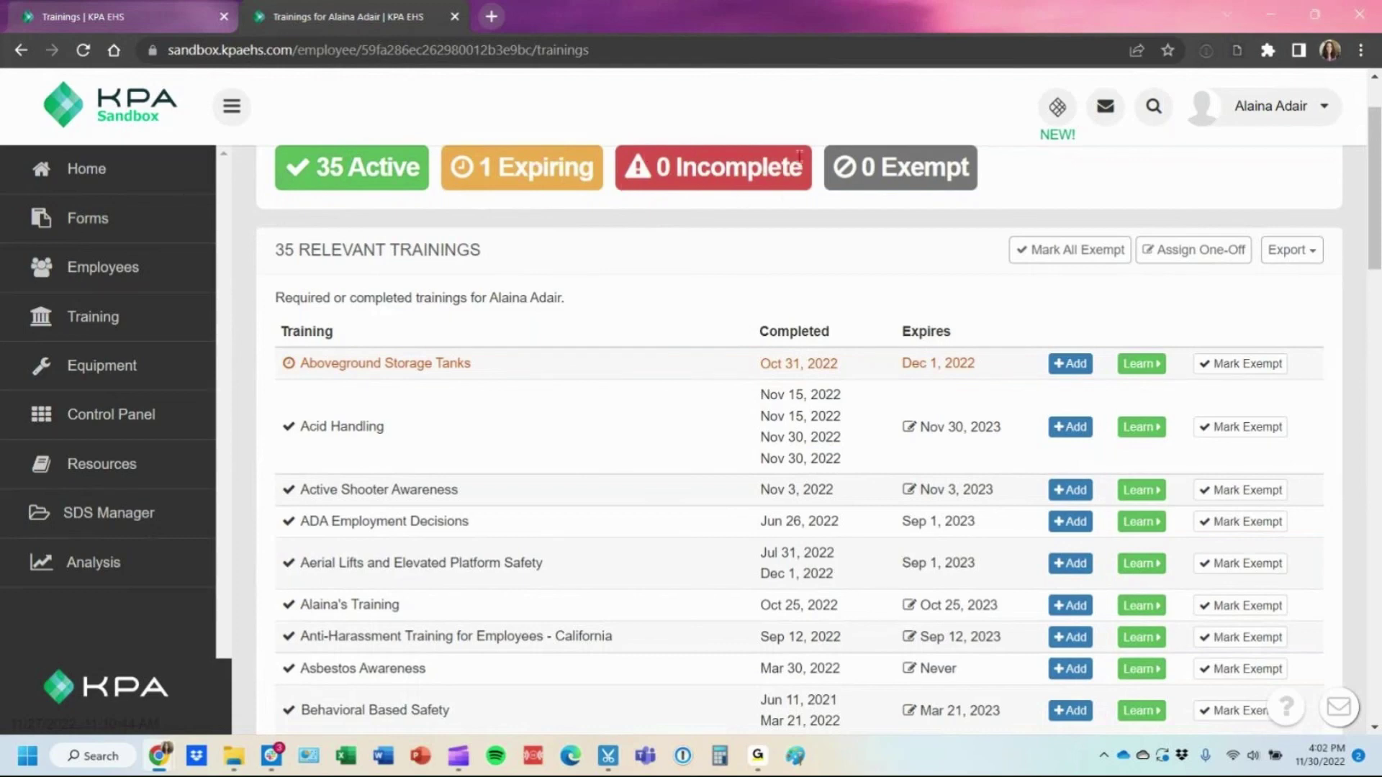
{"action": "left_click_drag", "start_coordinate": [803, 167], "coordinate": [659, 167]}
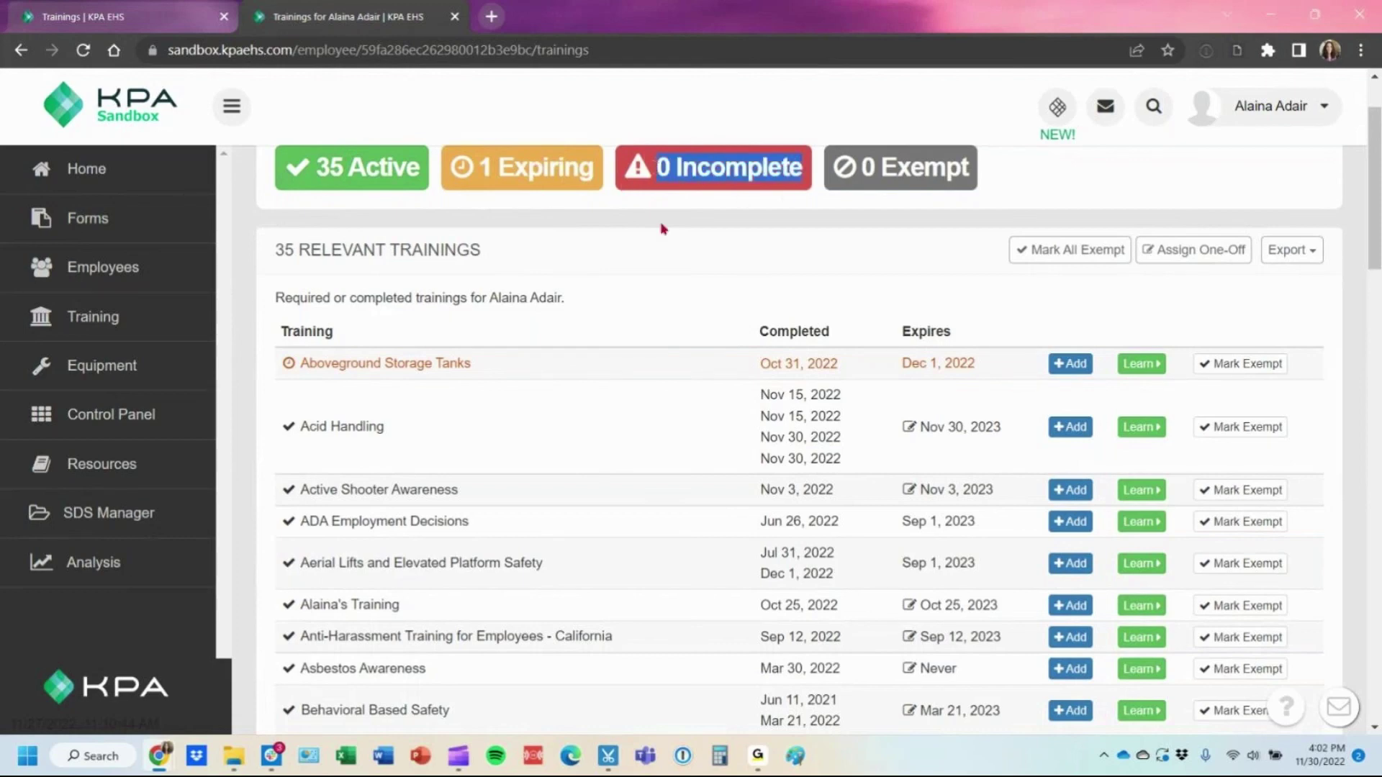